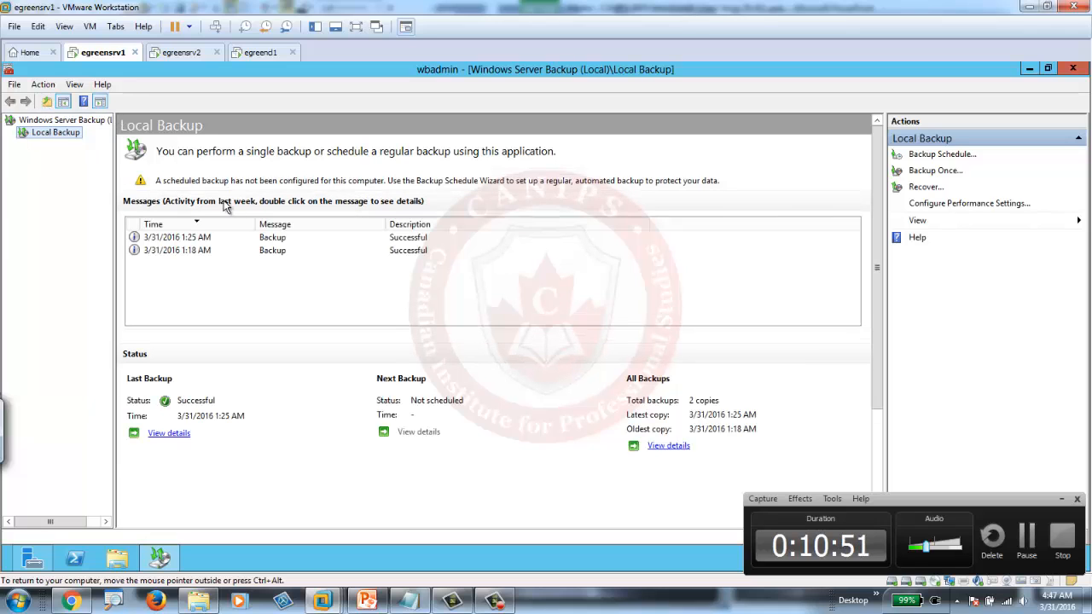
click(272, 252)
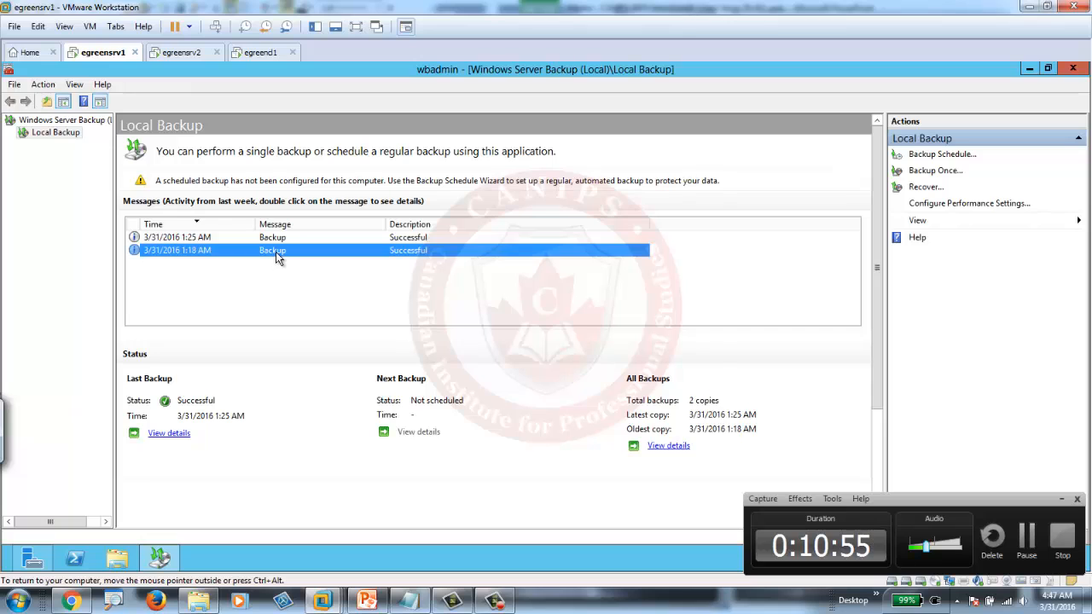
double_click(276, 254)
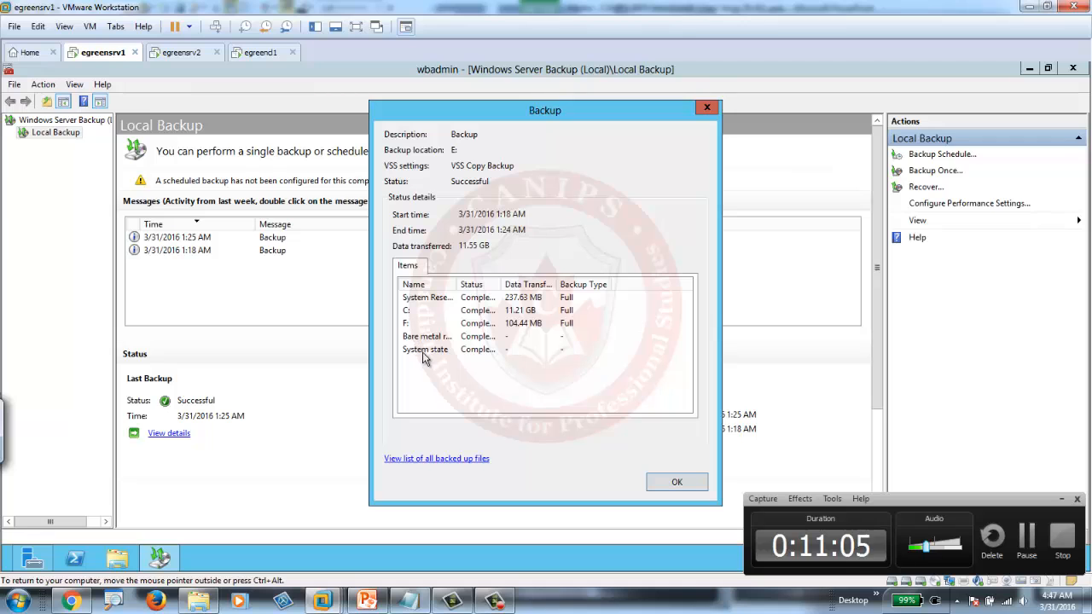
click(677, 483)
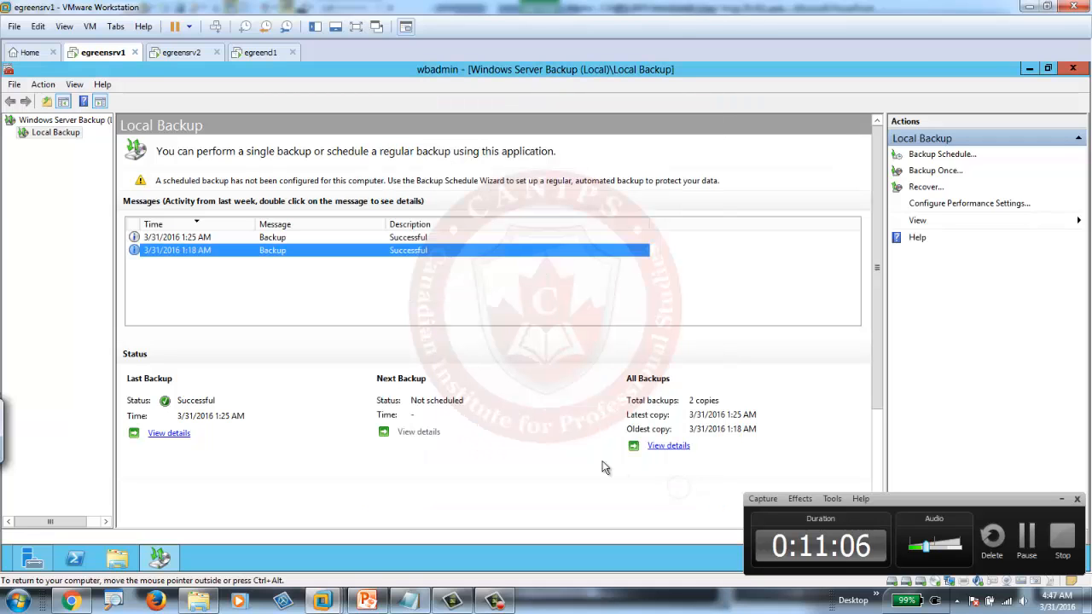
double_click(270, 239)
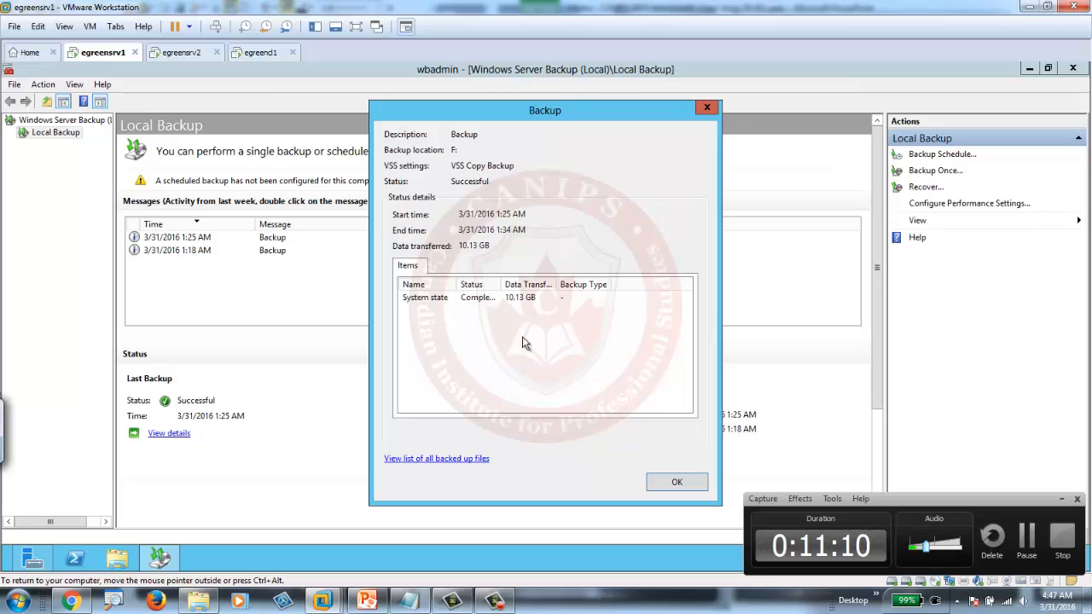
click(676, 482)
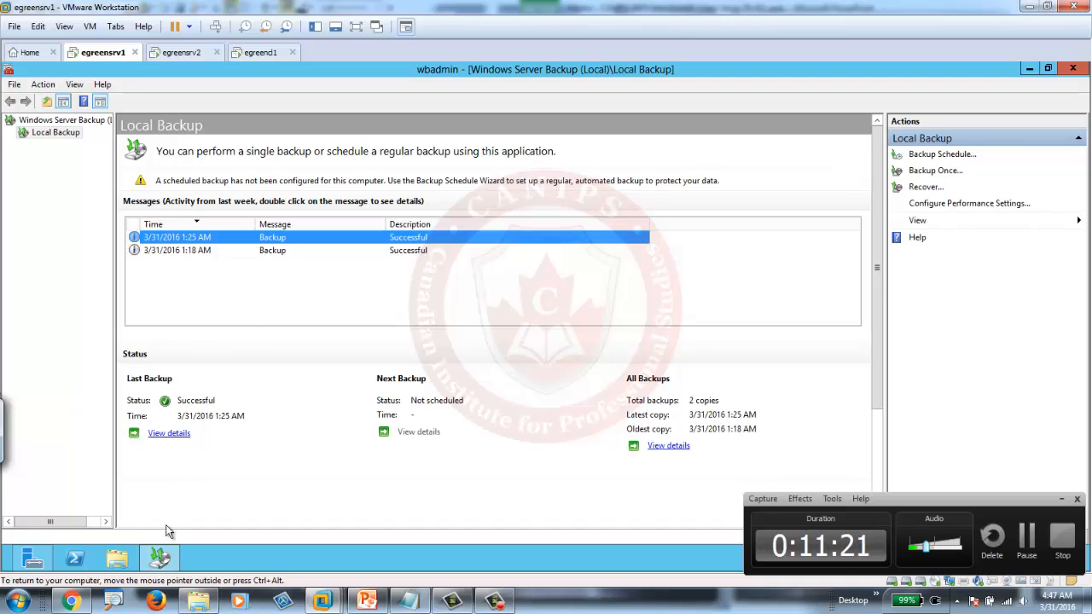
- Browse to C:\Windows\debug in File Explorer and glance at the DCPROMO log
click(119, 563)
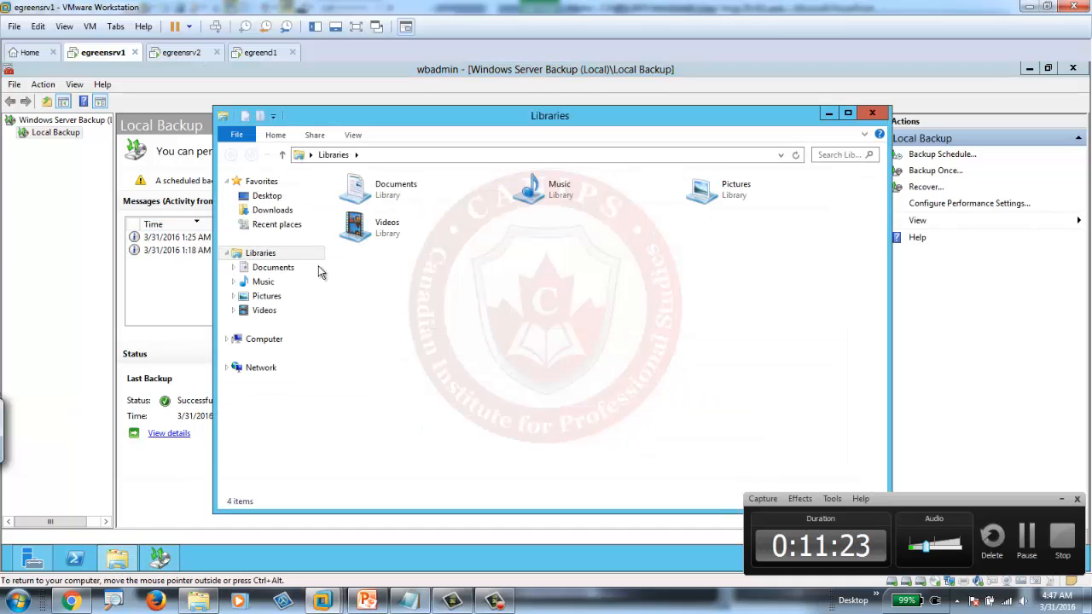
click(266, 342)
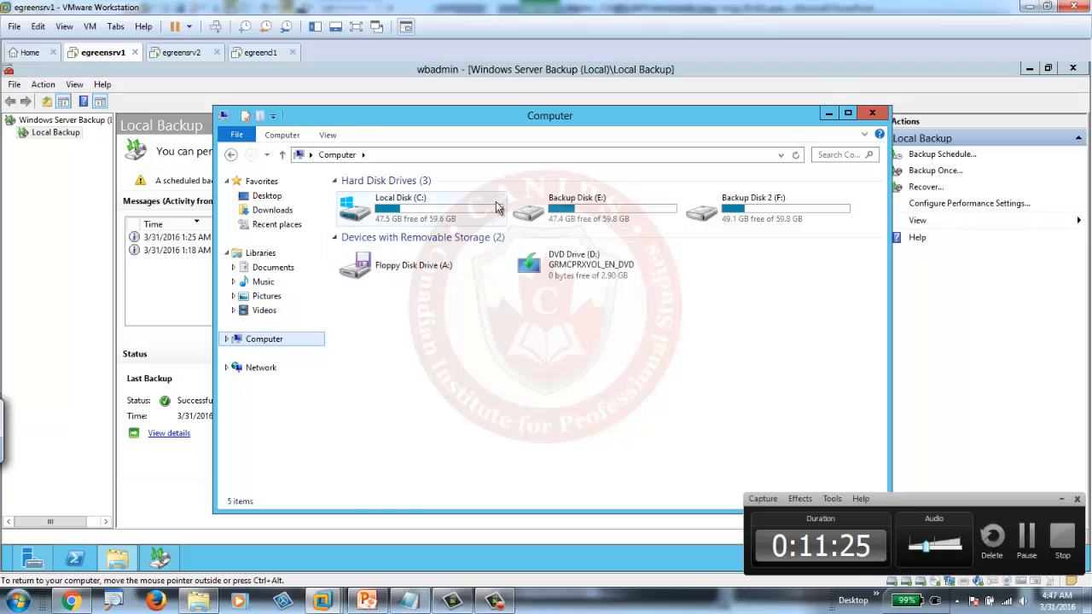
double_click(395, 220)
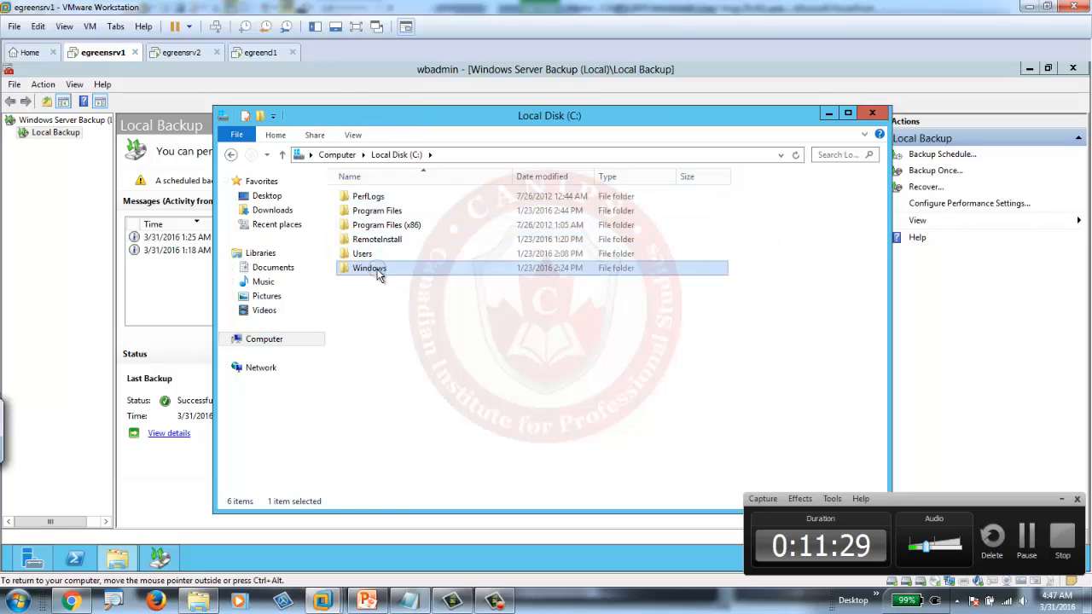
double_click(373, 268)
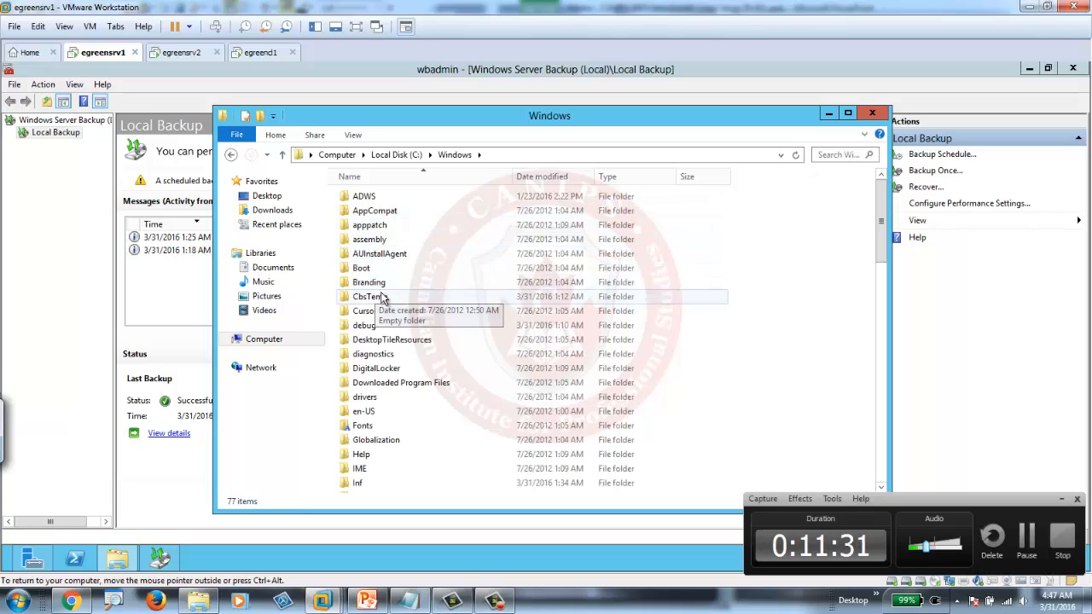
double_click(367, 326)
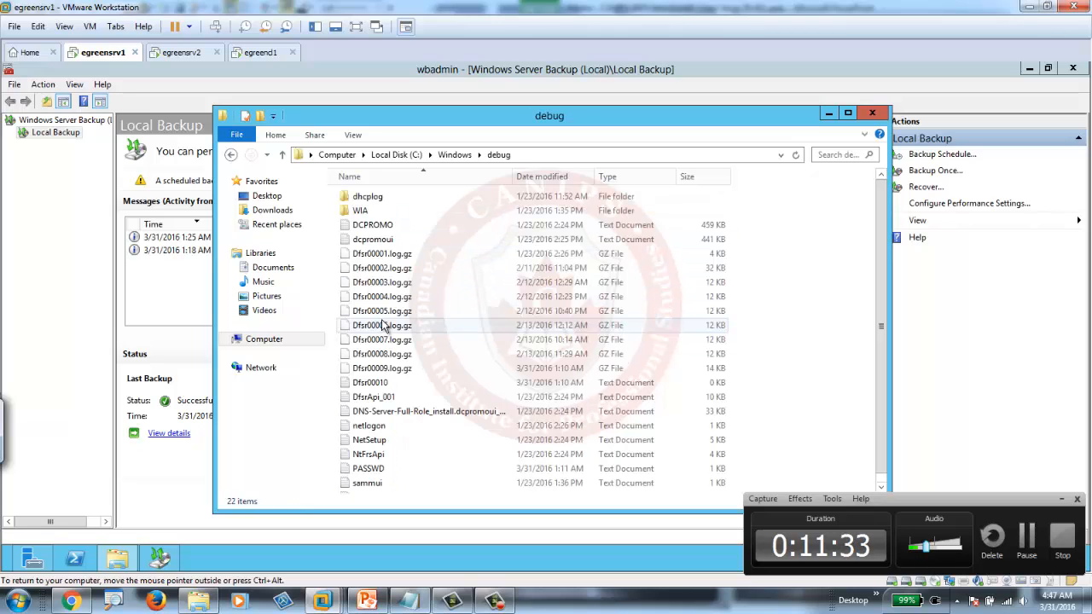
double_click(413, 227)
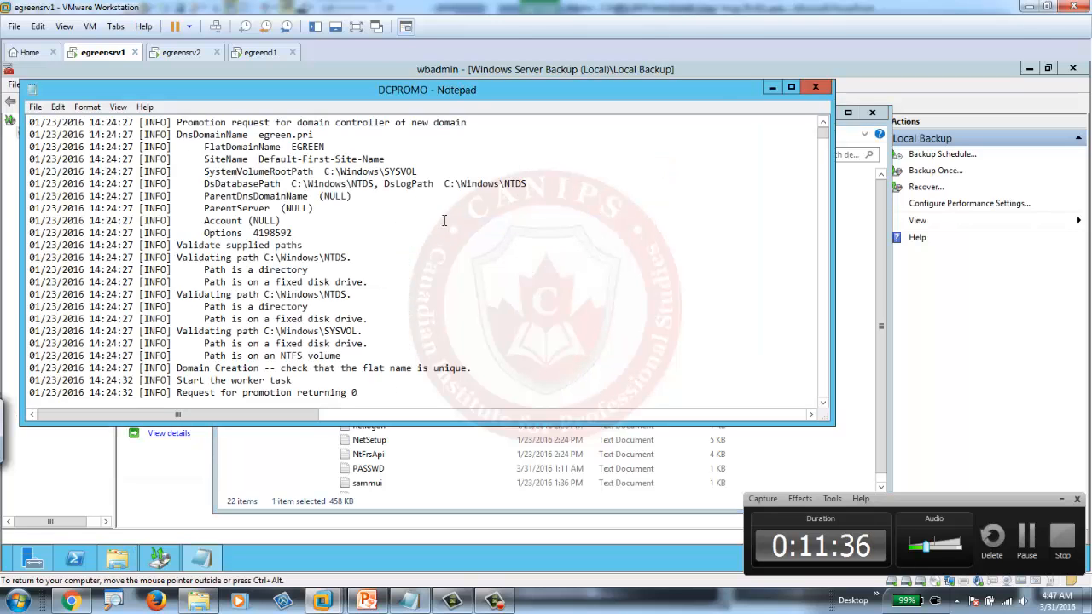
click(816, 86)
- Delete all files in the debug folder, skipping the in-use ones, and close the window
key(ctrl+a)
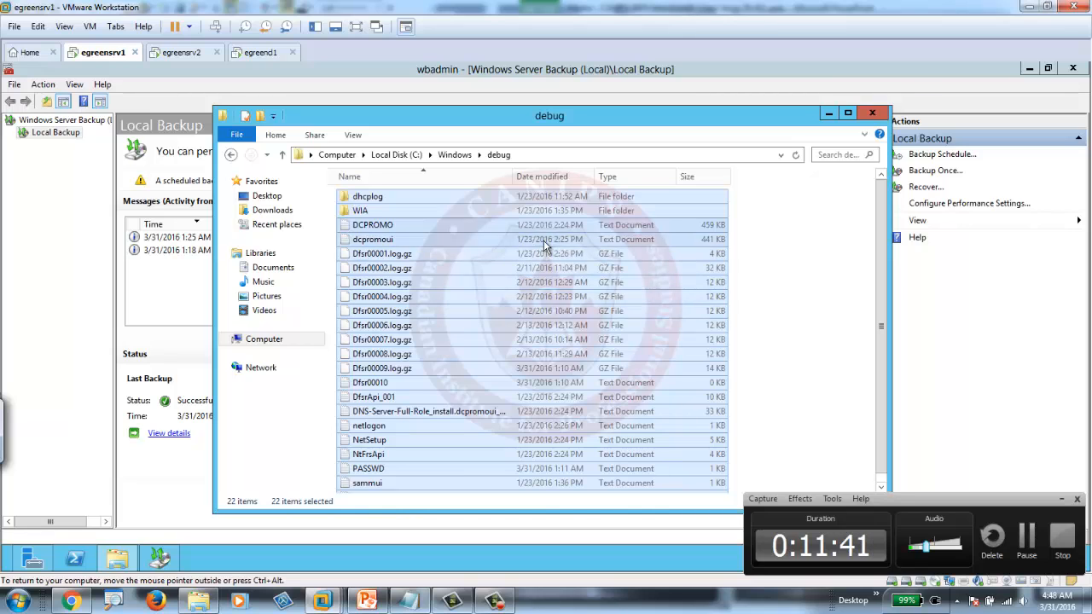
key(Delete)
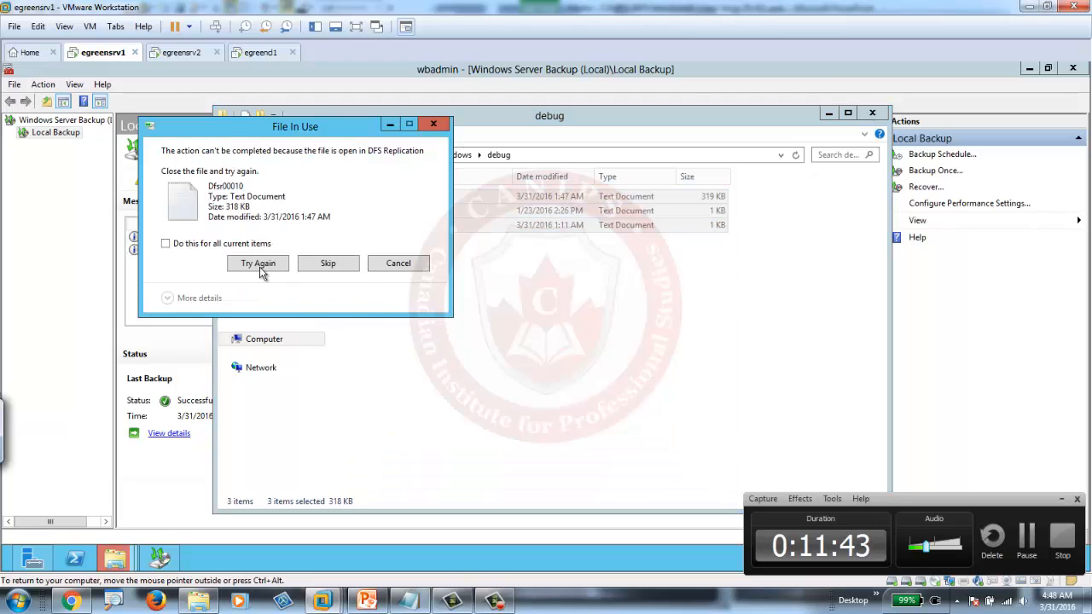
click(196, 246)
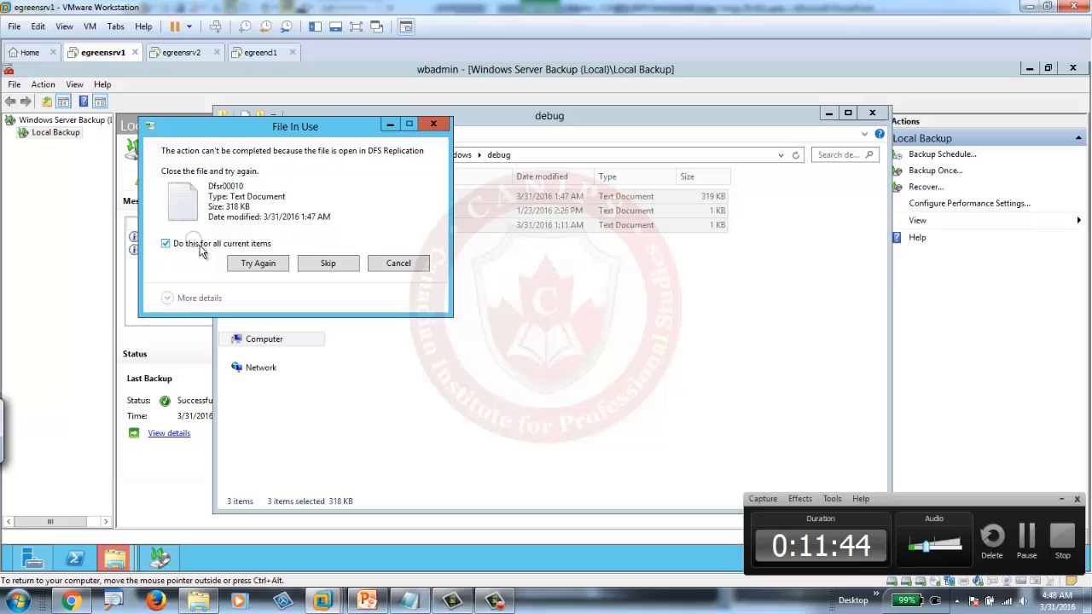
click(269, 268)
click(267, 268)
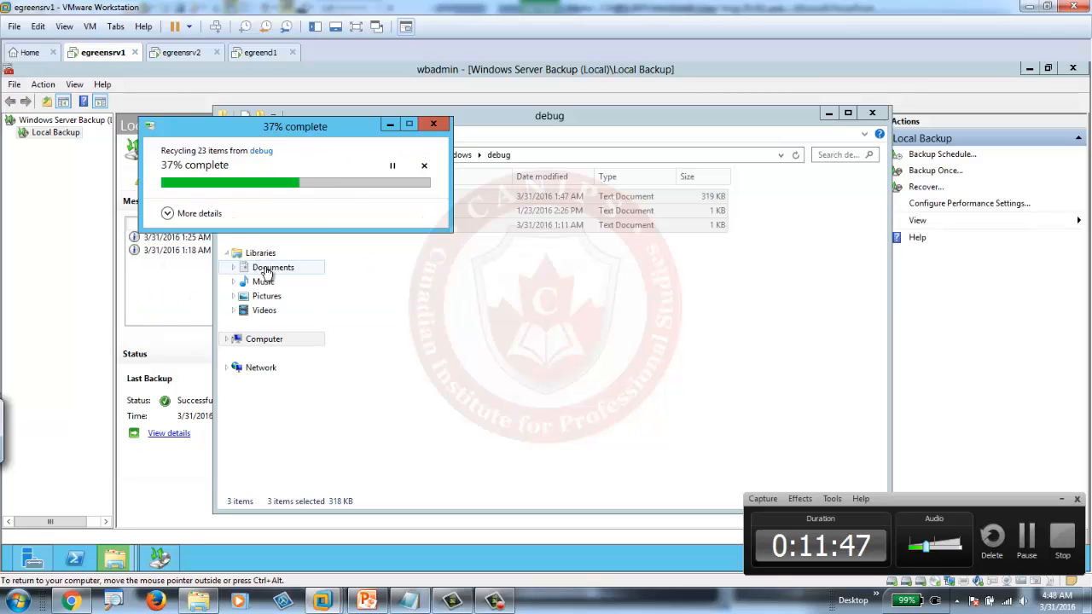
click(398, 263)
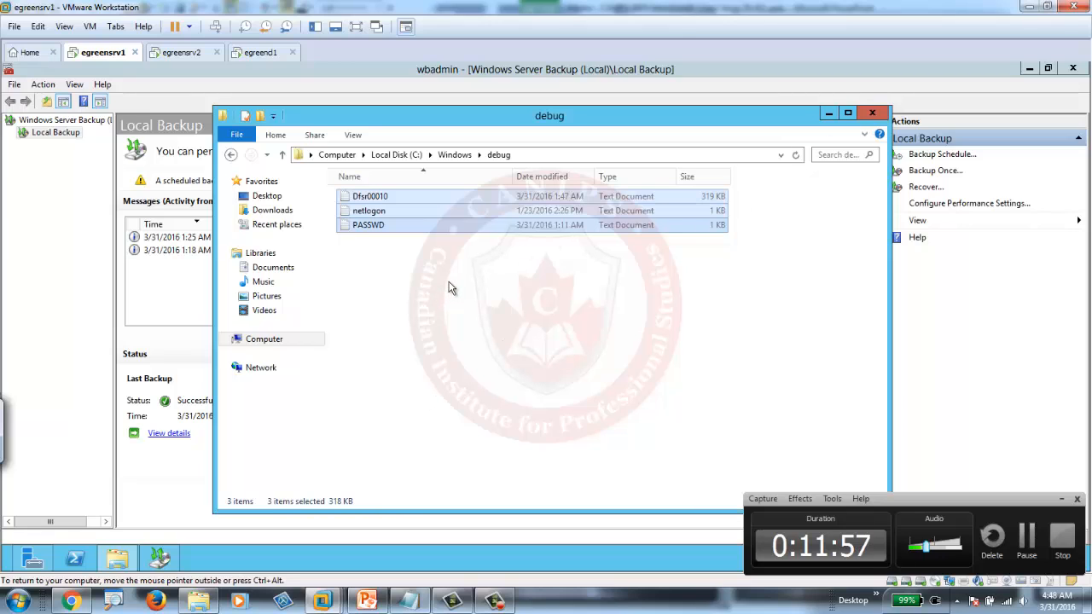
click(873, 114)
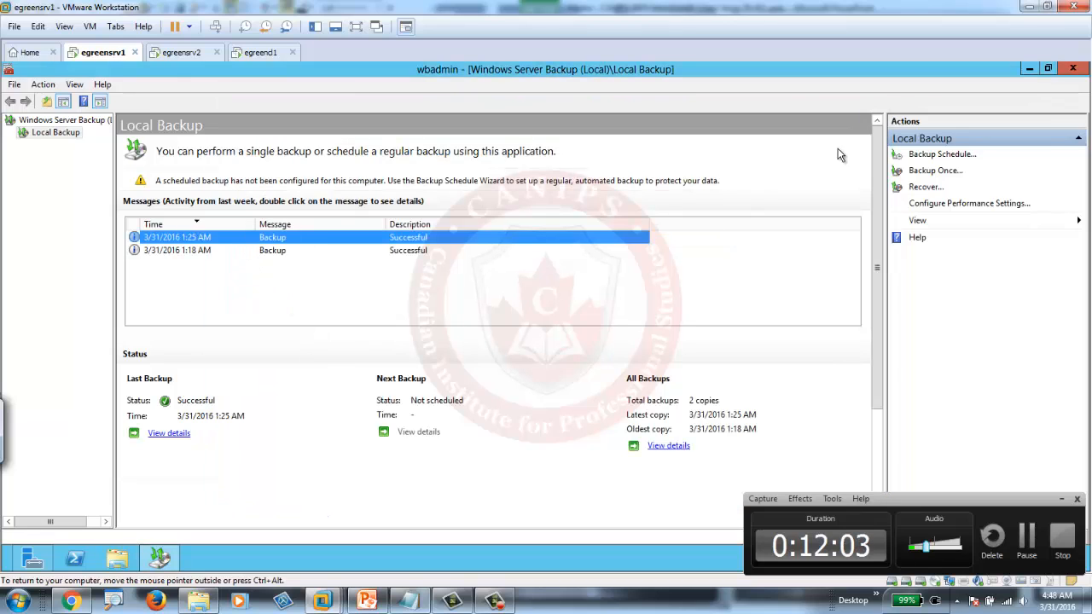
- Start a Files and folders recovery from the 3/31/2016 1:18 AM backup in the Recovery Wizard
click(925, 190)
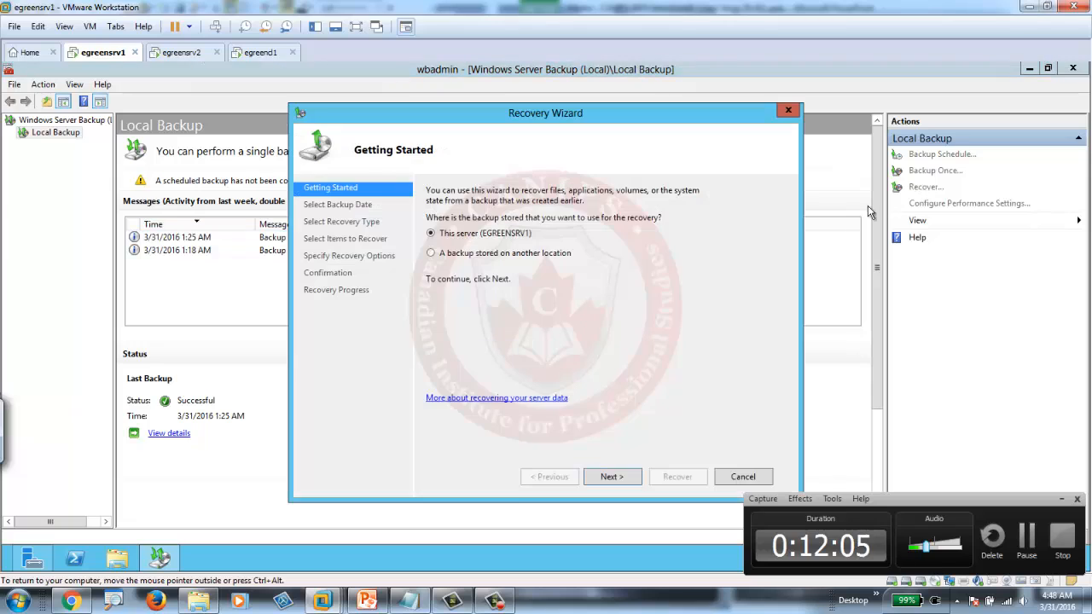
click(608, 479)
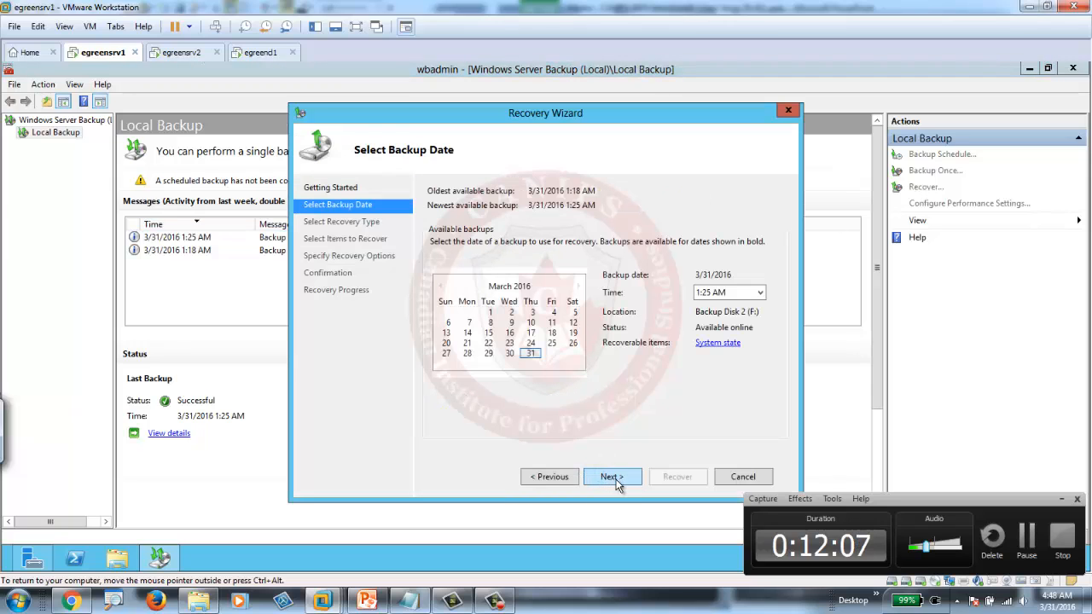
click(741, 295)
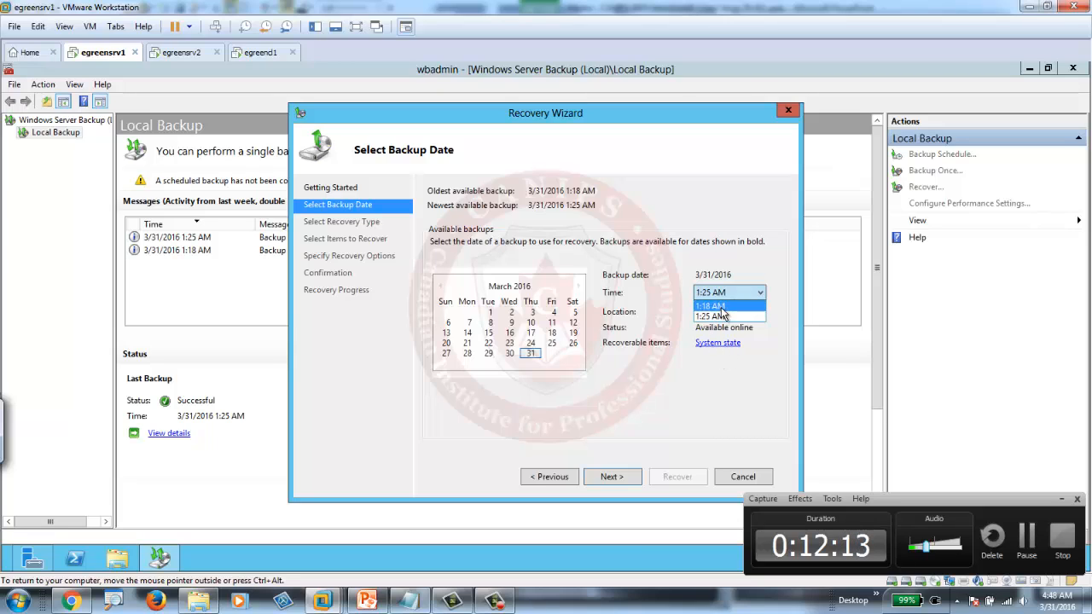
click(724, 308)
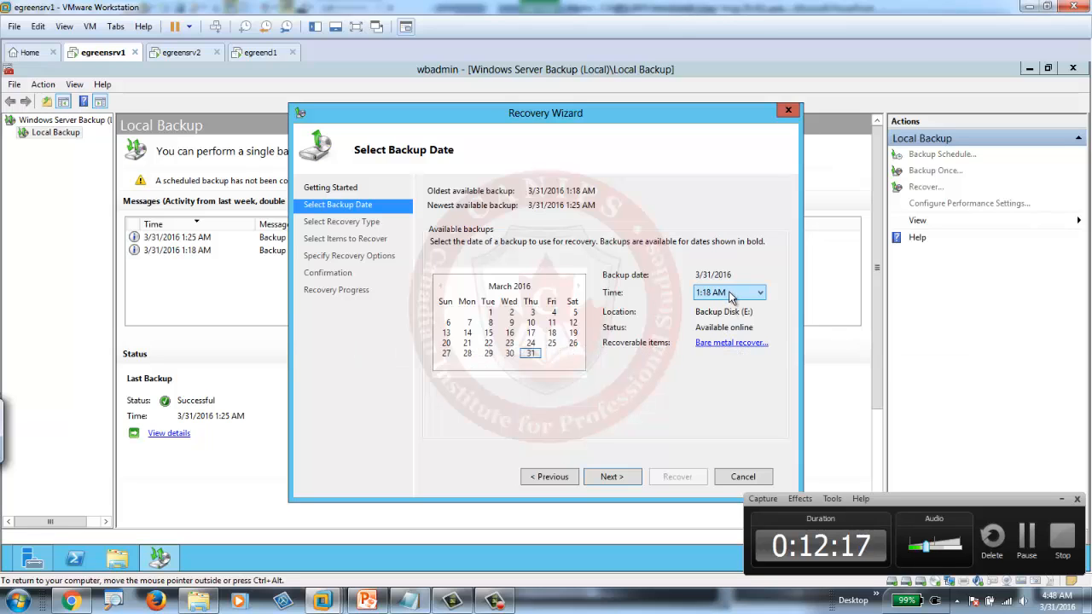
click(612, 477)
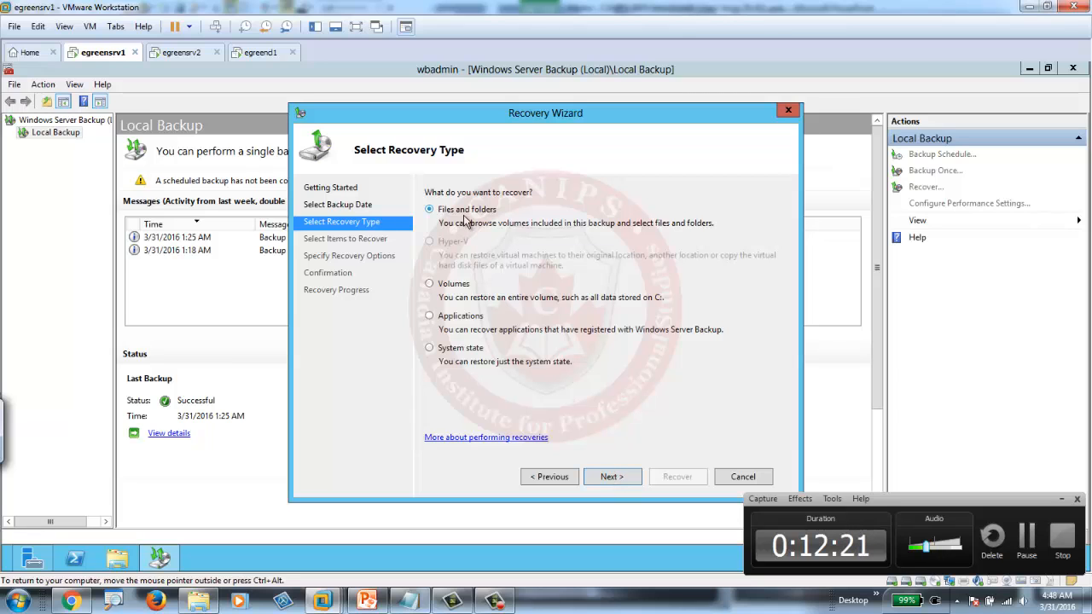
click(610, 478)
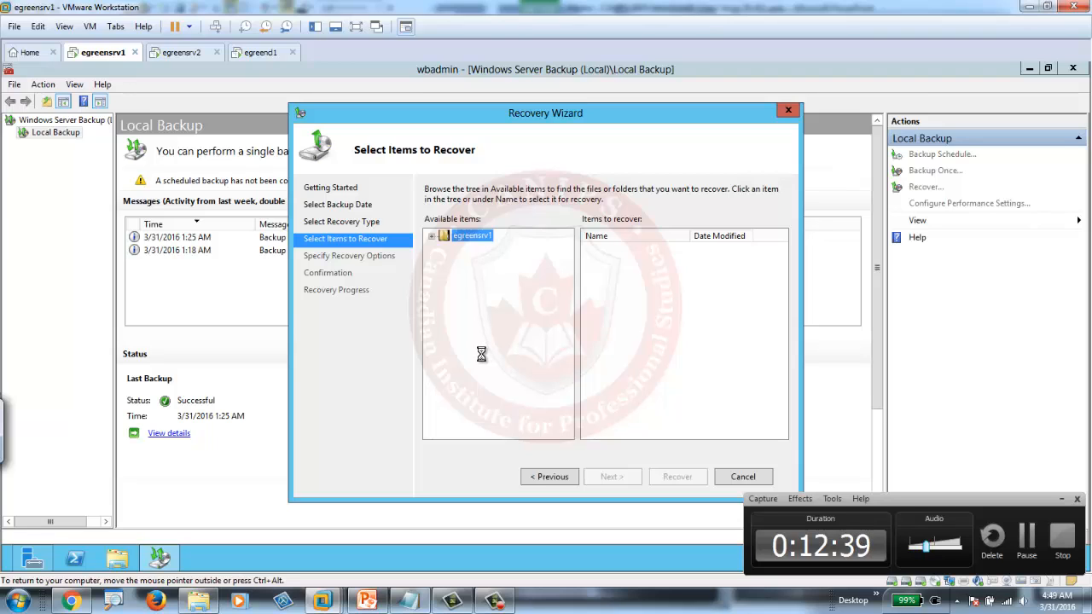
- Browse the egreensrv1 backup to Local disk (C:)\Windows and select the debug folder
click(432, 236)
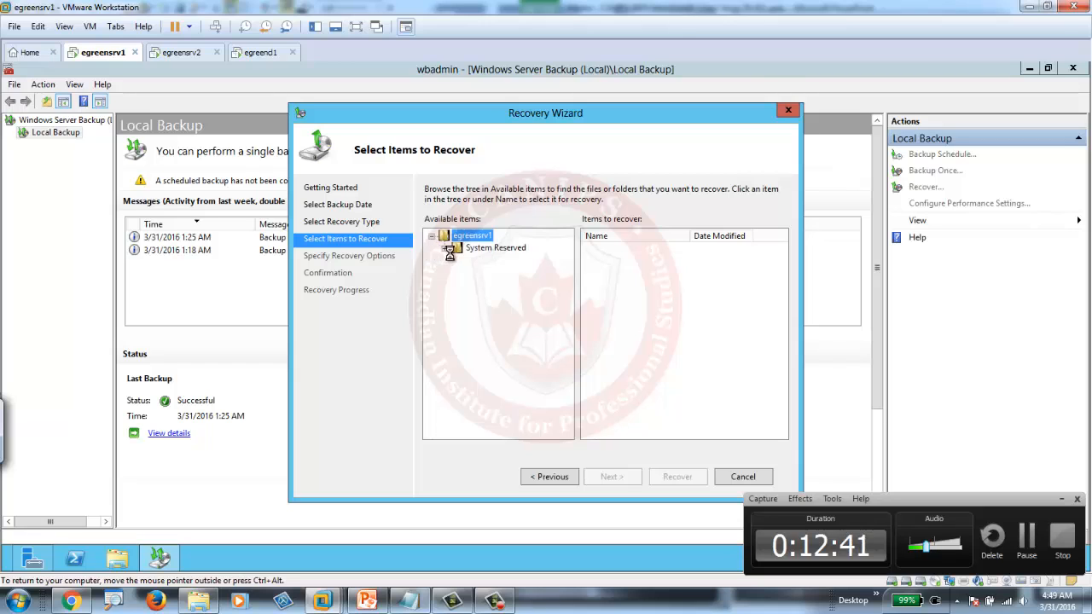
click(444, 247)
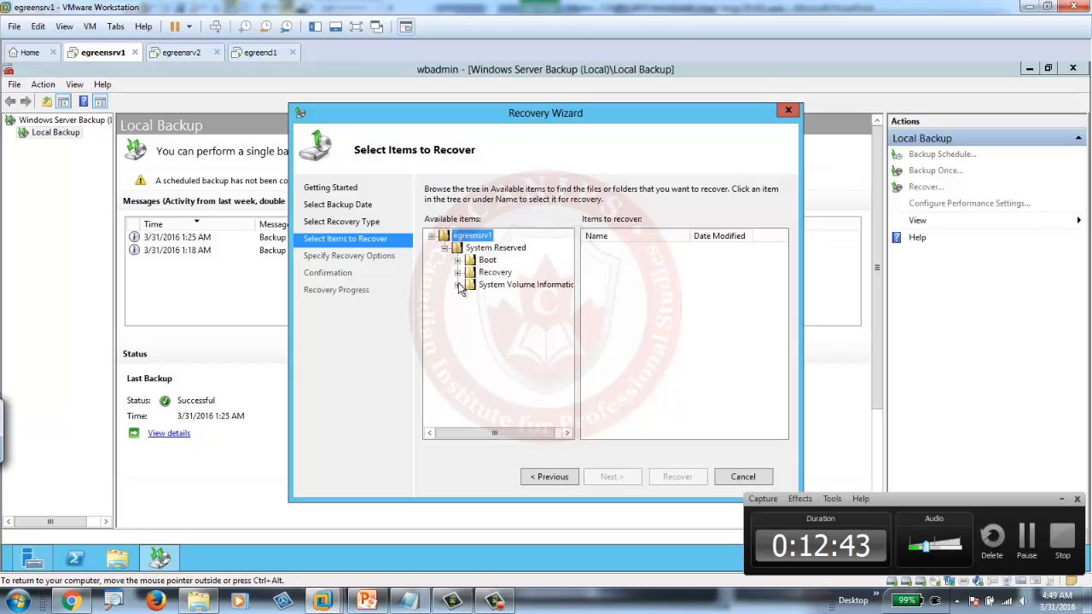
click(476, 254)
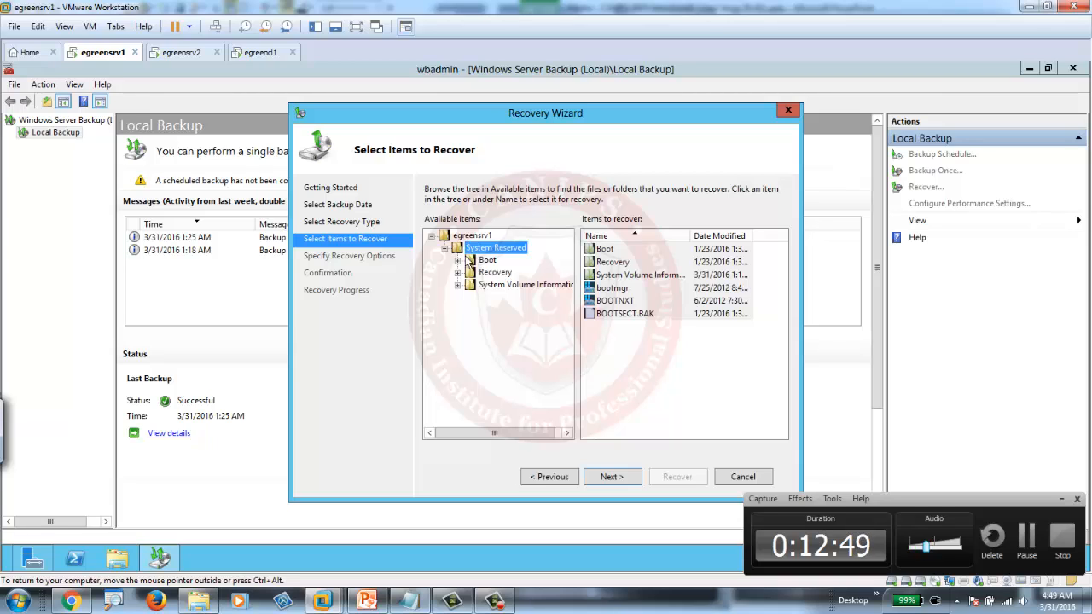
click(451, 239)
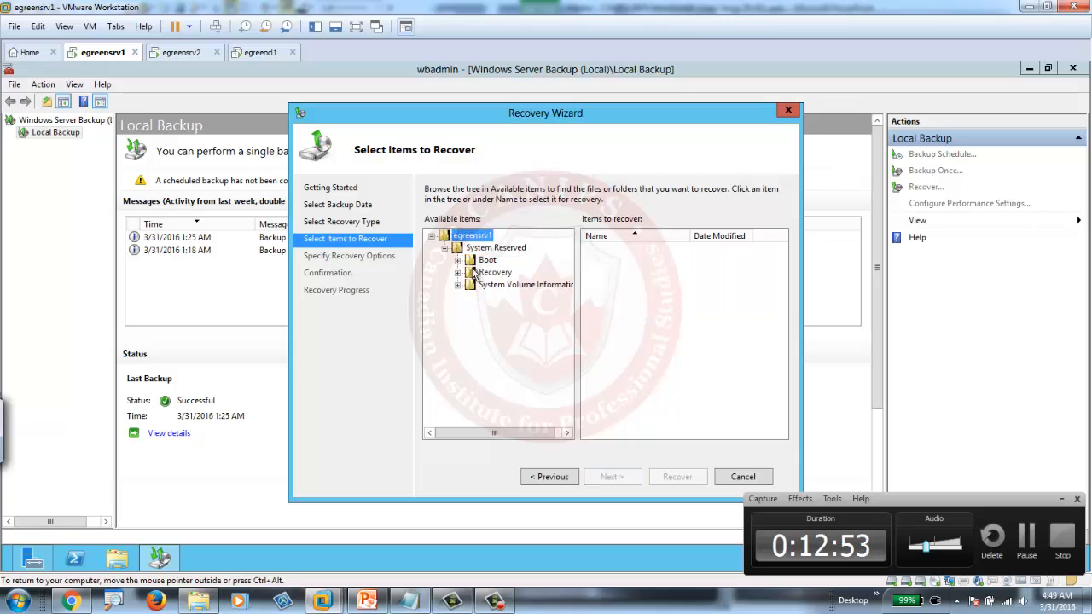
click(483, 249)
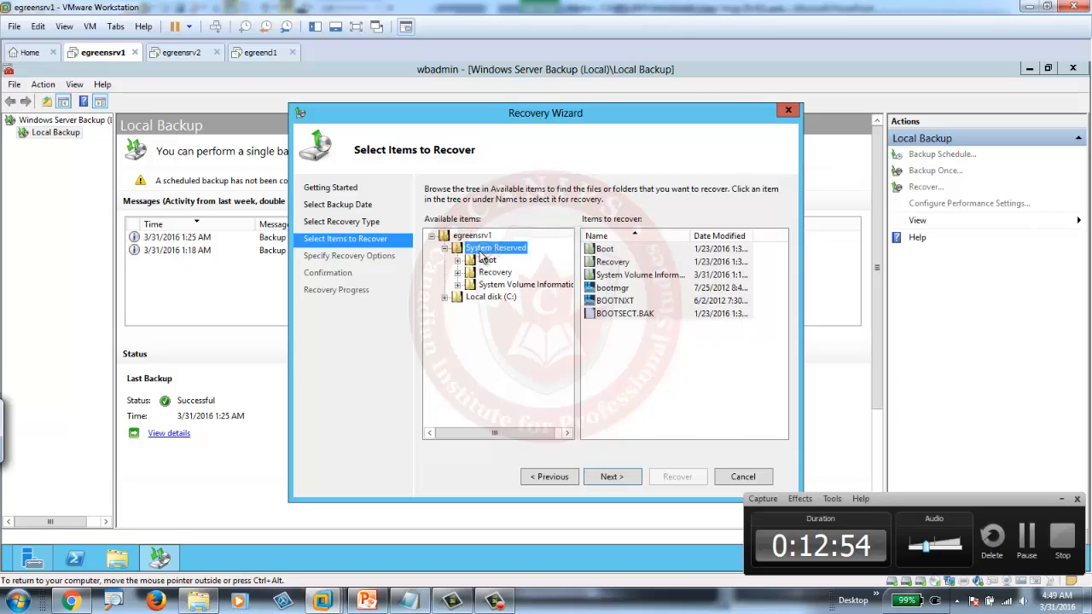
click(445, 297)
click(494, 408)
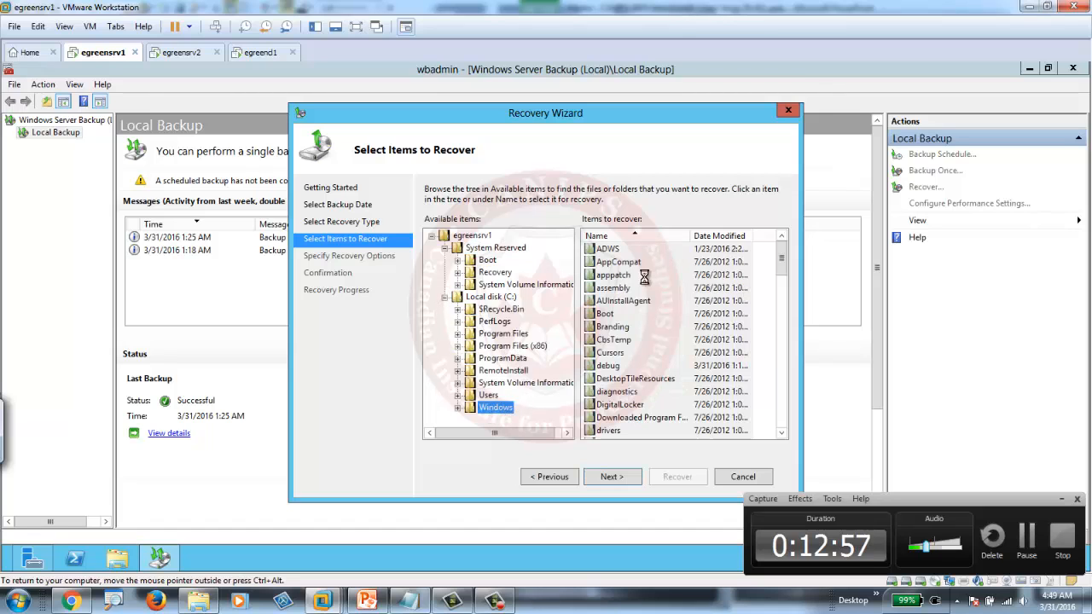
click(608, 366)
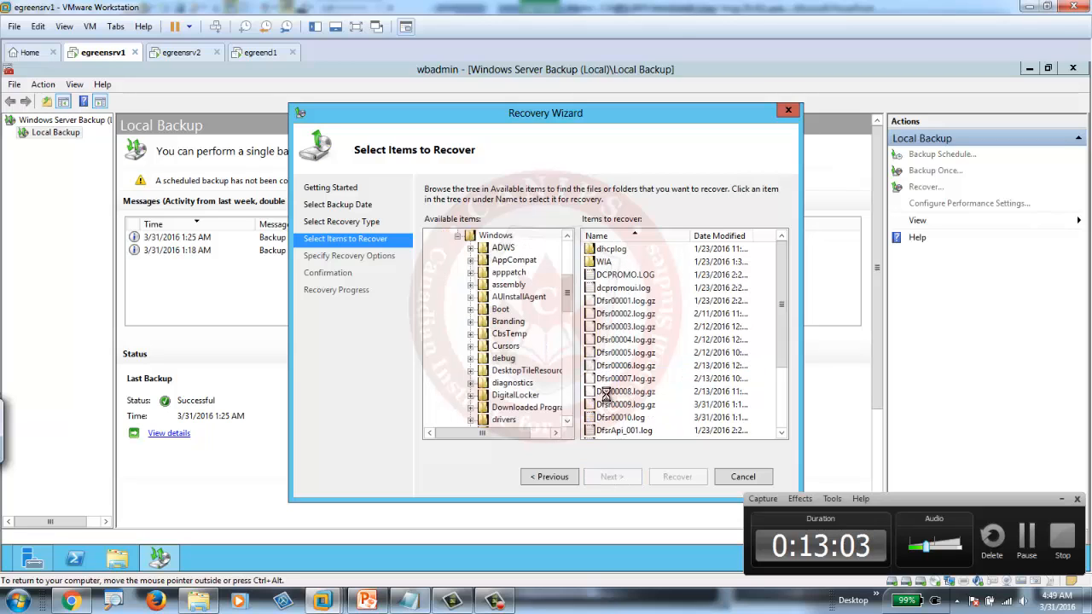
click(493, 360)
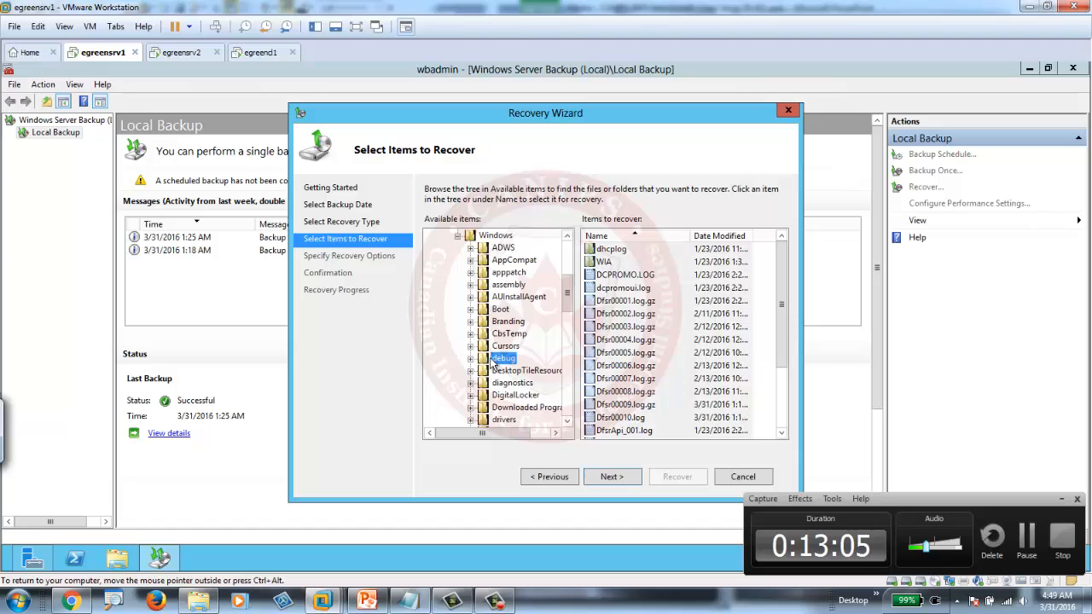
- Keep the default original-location recovery options and start the recovery
click(614, 477)
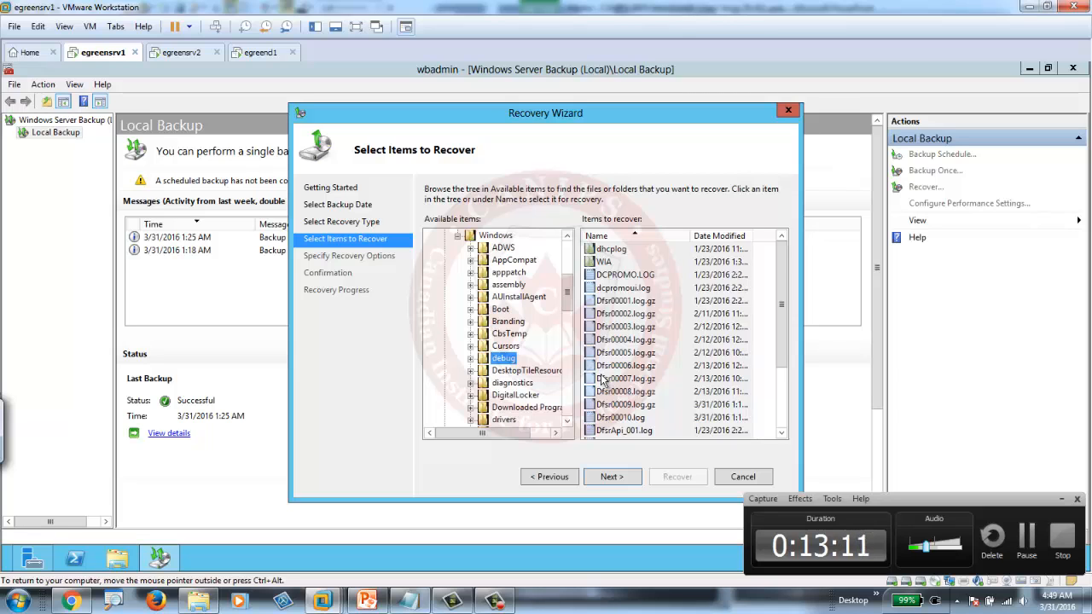
click(611, 480)
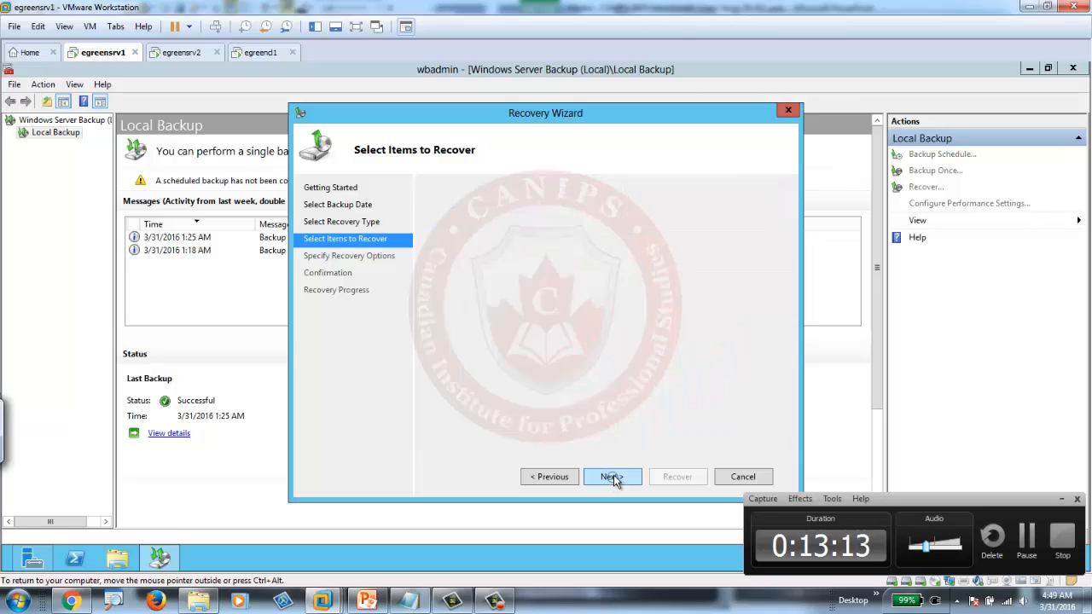
click(616, 481)
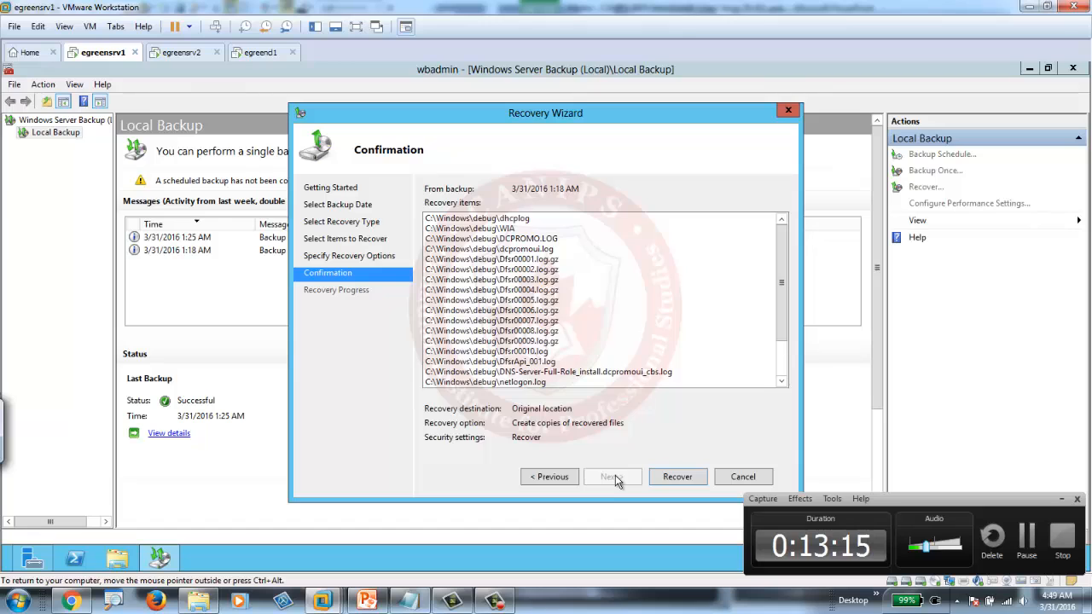
click(678, 476)
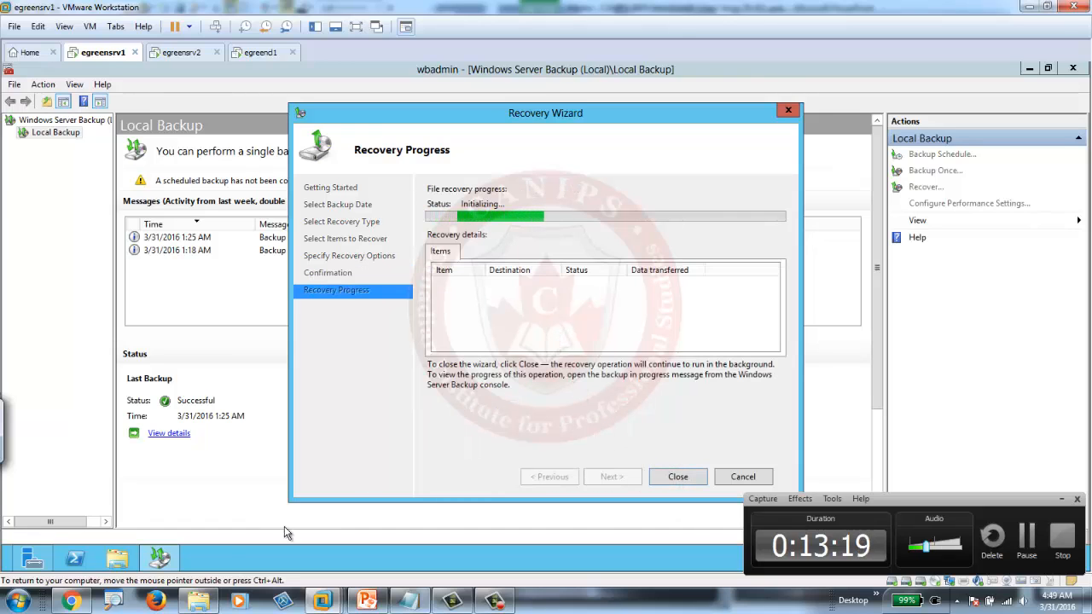
- Open C:\Windows\debug in File Explorer and arrange the windows so the recovery progress is visible
click(117, 558)
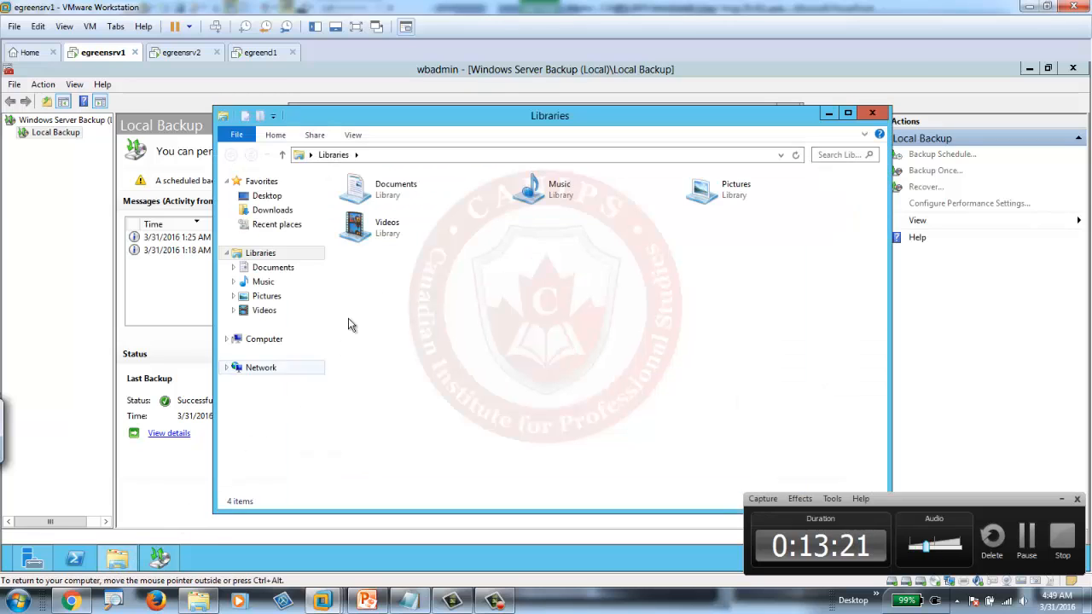
click(274, 342)
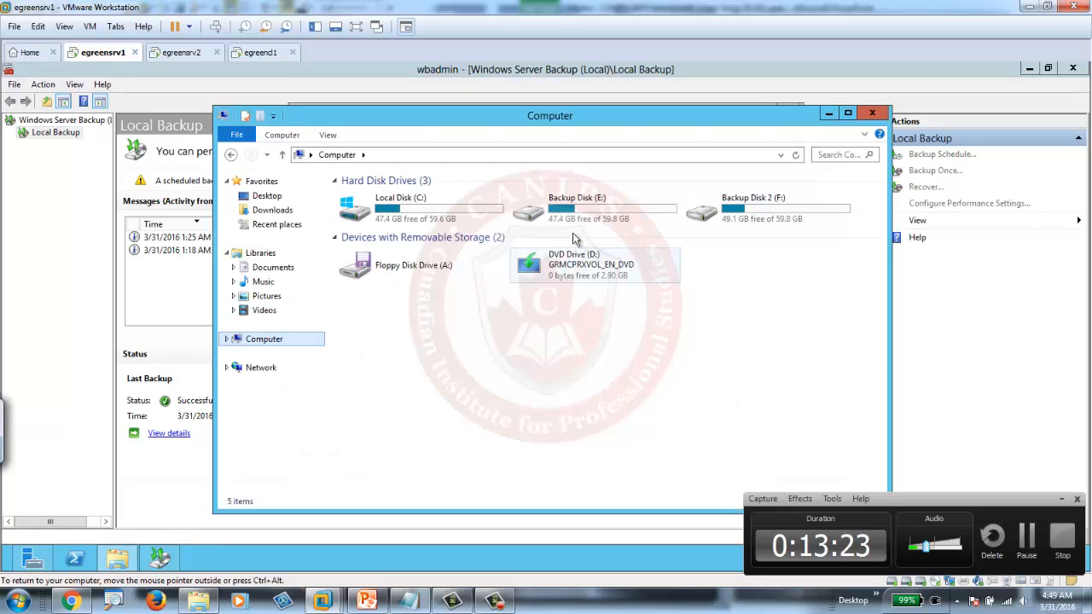
double_click(401, 209)
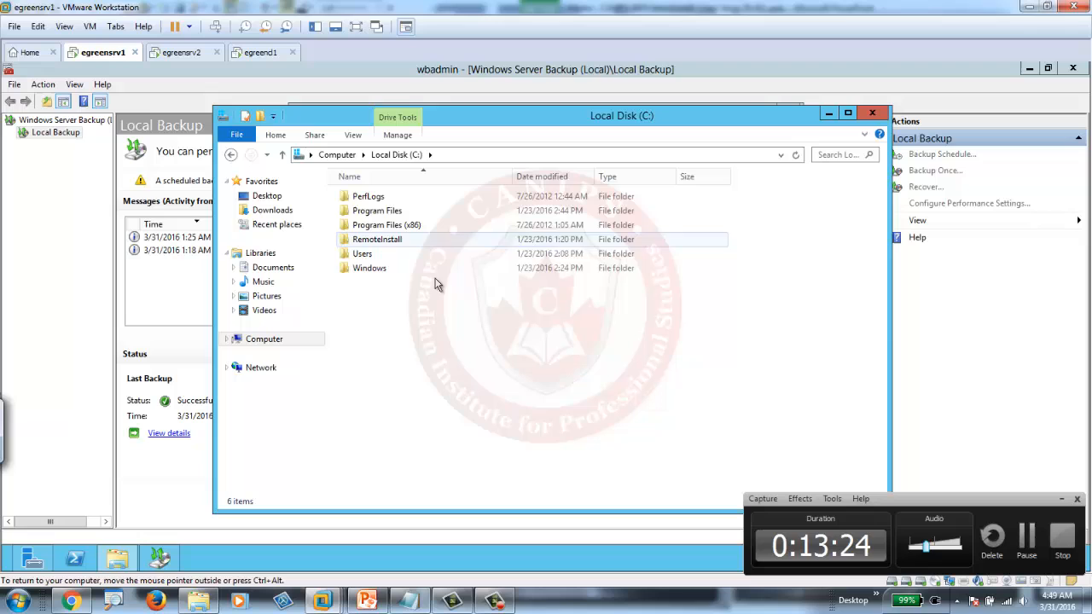
double_click(369, 269)
double_click(376, 325)
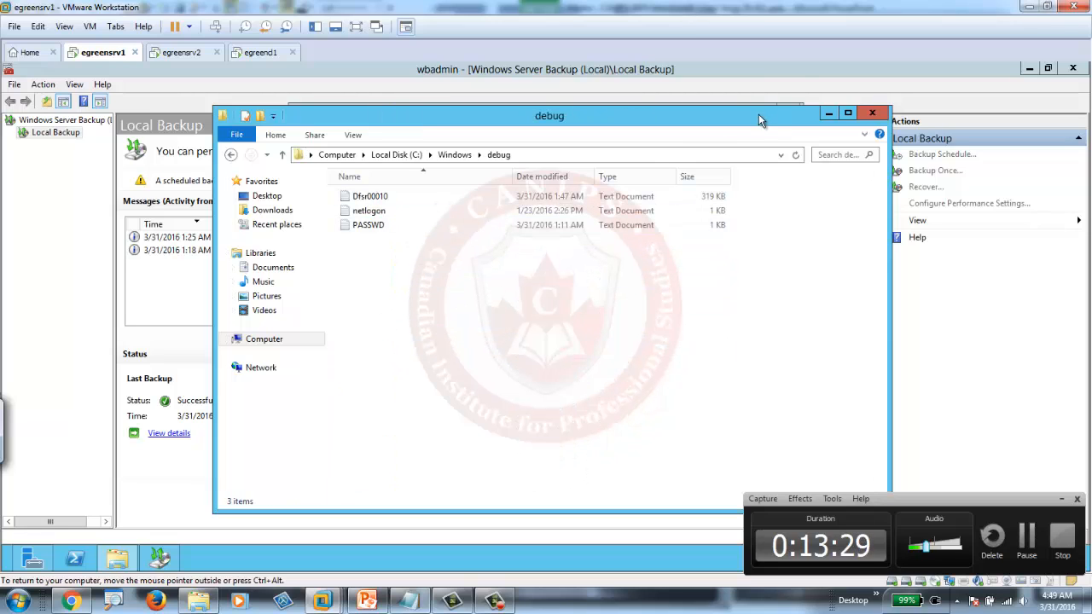
drag(760, 114, 650, 129)
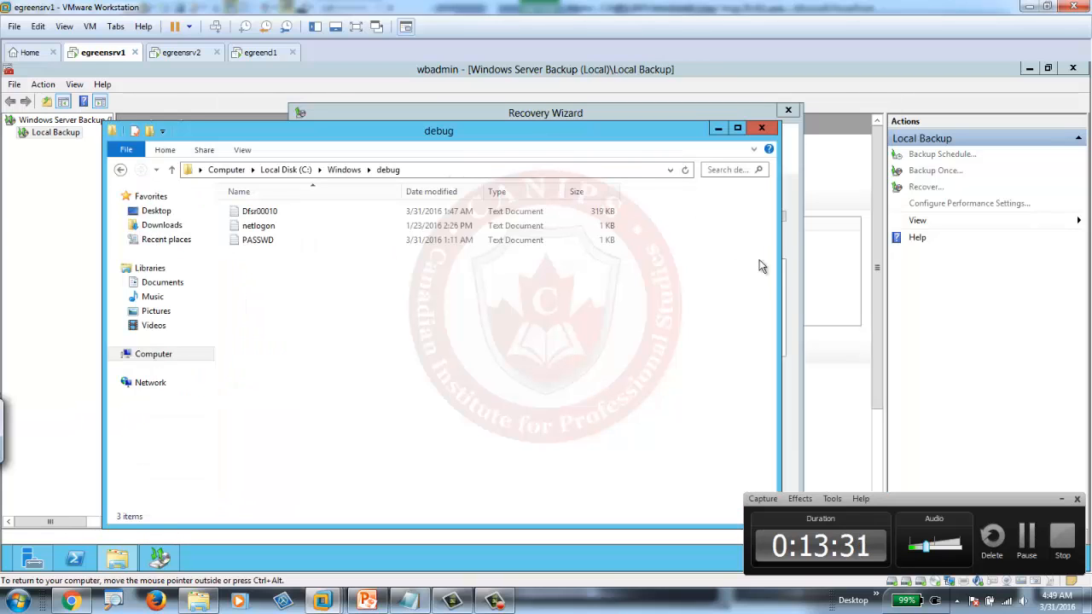
drag(781, 272, 405, 295)
drag(600, 116, 682, 101)
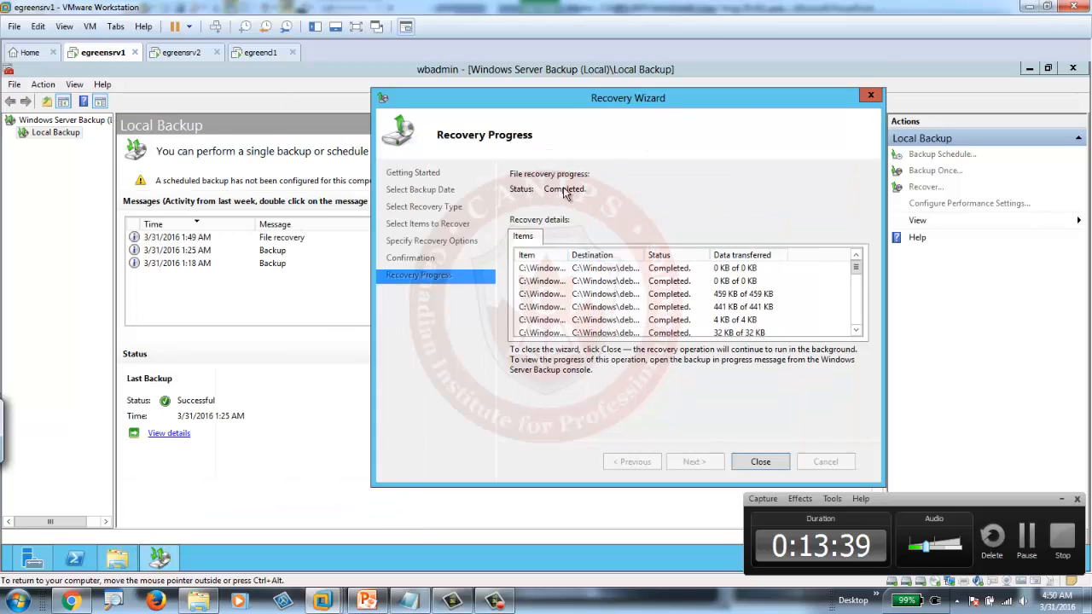
- Close the Recovery Wizard and review the 25 restored items in the maximized debug folder
click(759, 463)
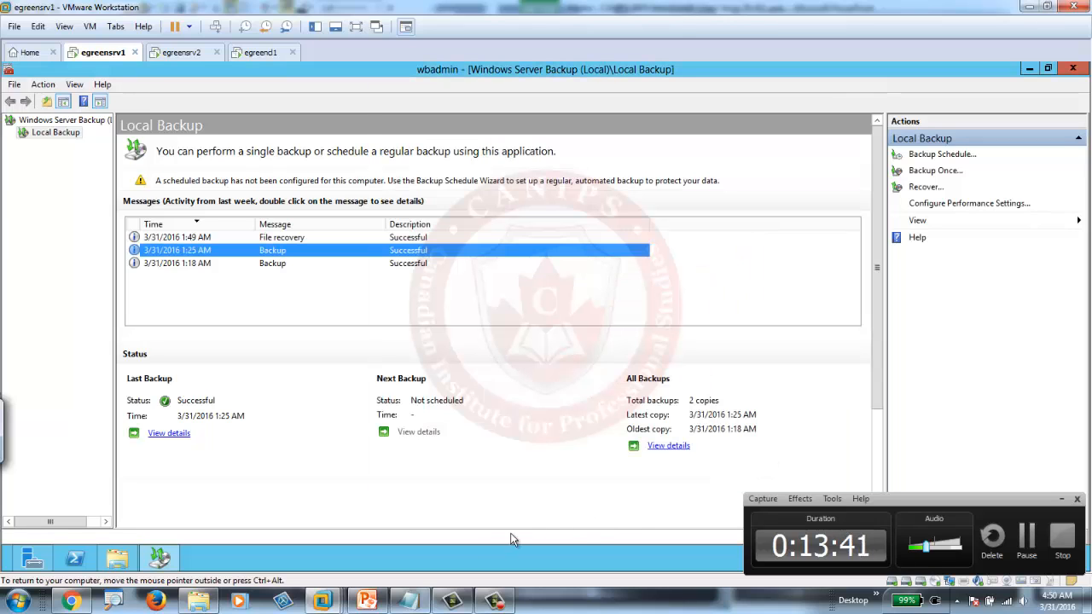
click(117, 560)
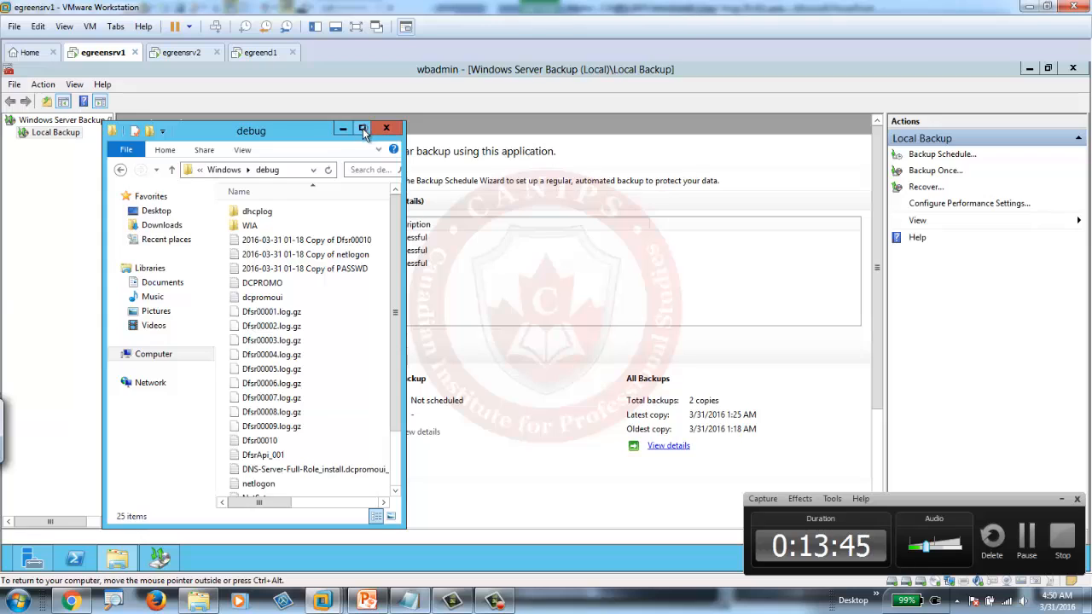
click(363, 128)
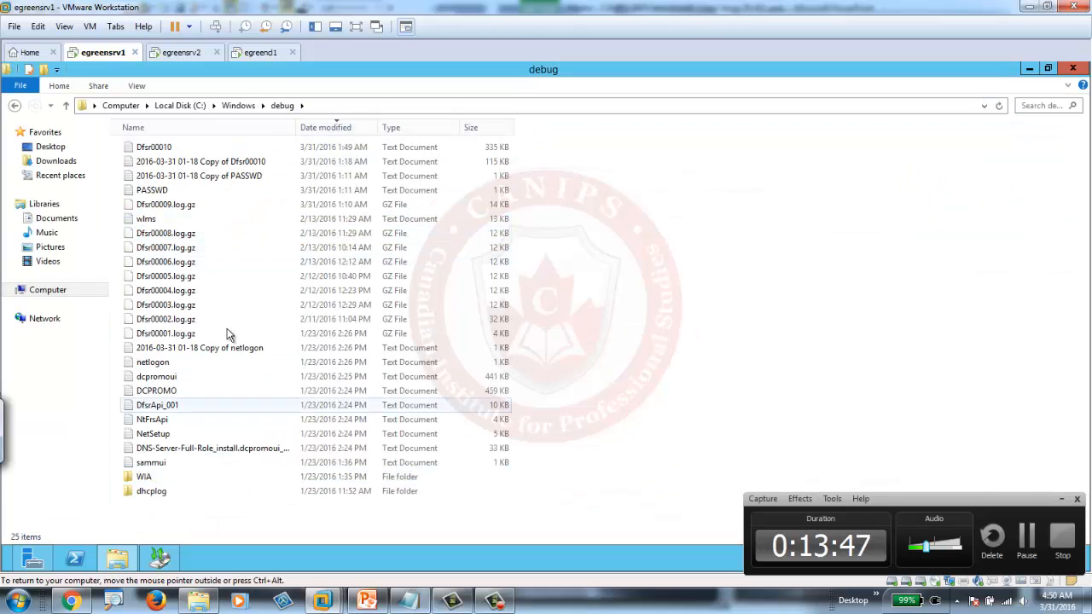
click(1073, 70)
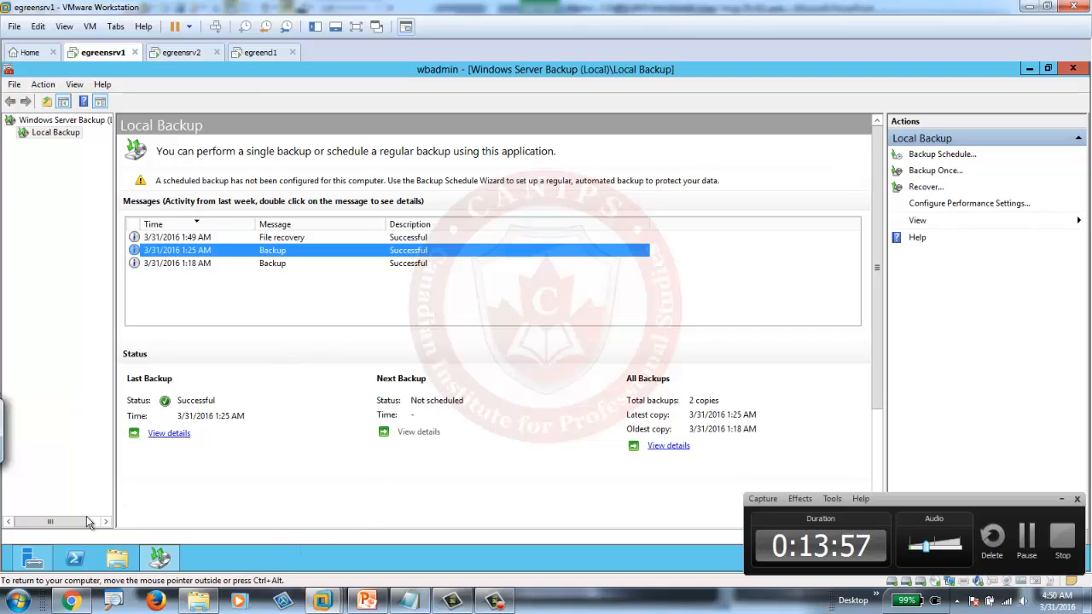
- Launch Active Directory Users and Computers from Server Manager's Tools menu
click(31, 559)
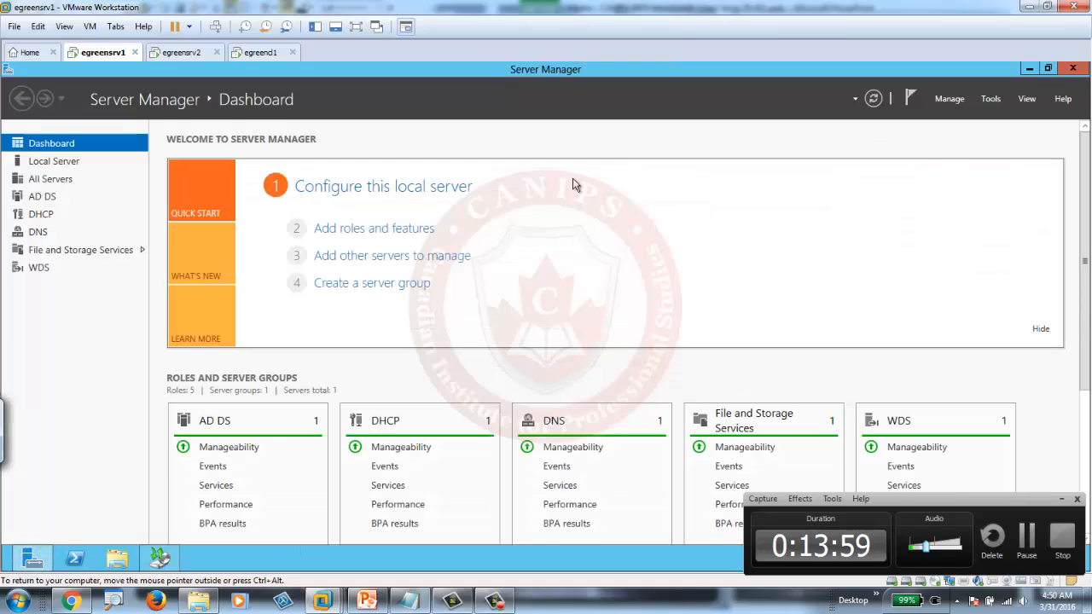
click(990, 99)
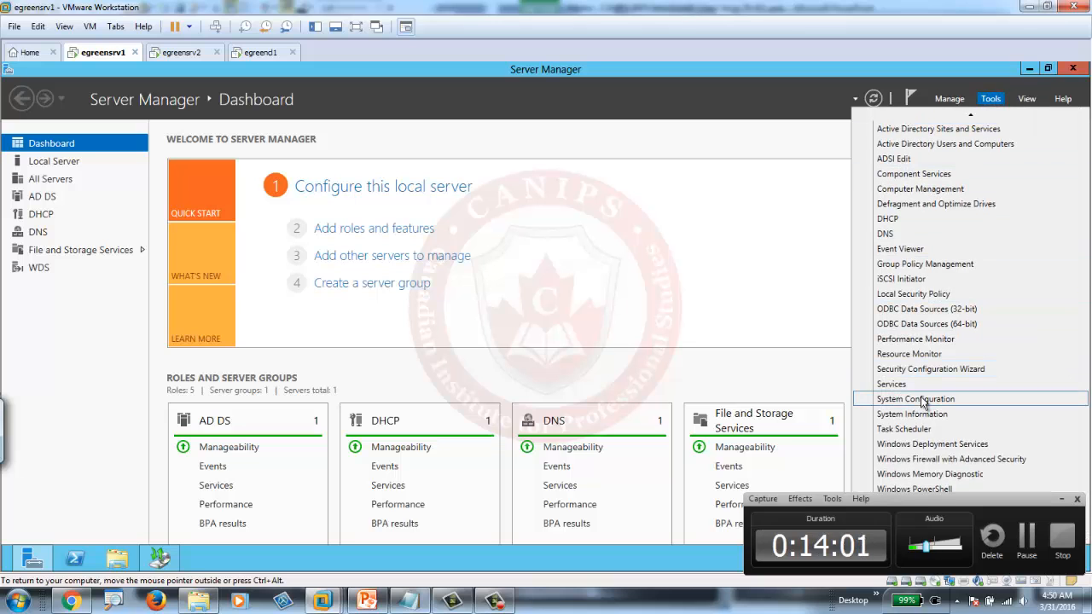
click(1062, 500)
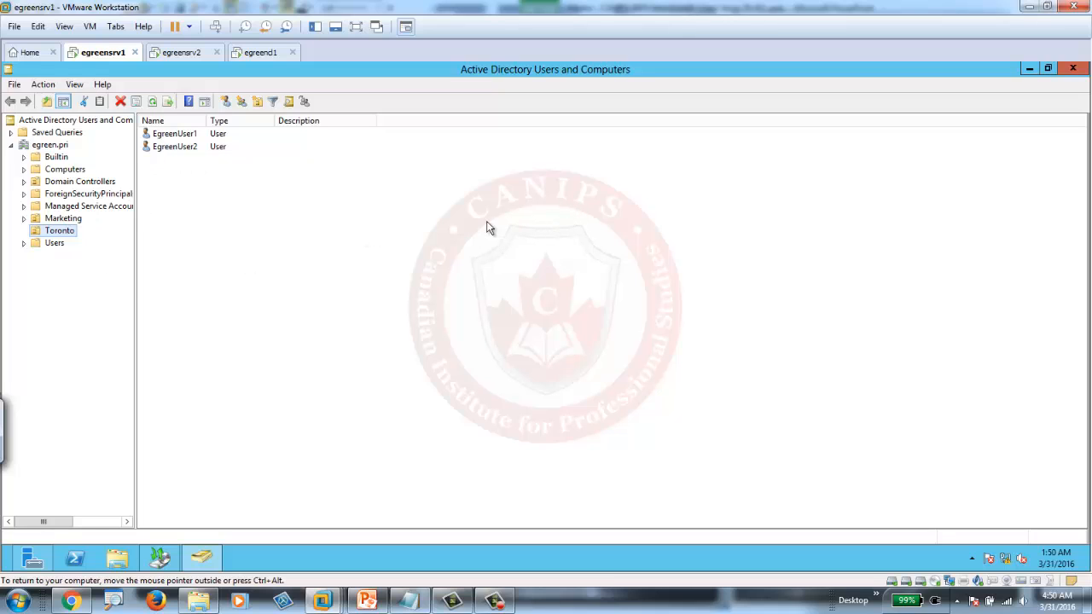
click(53, 230)
right_click(56, 231)
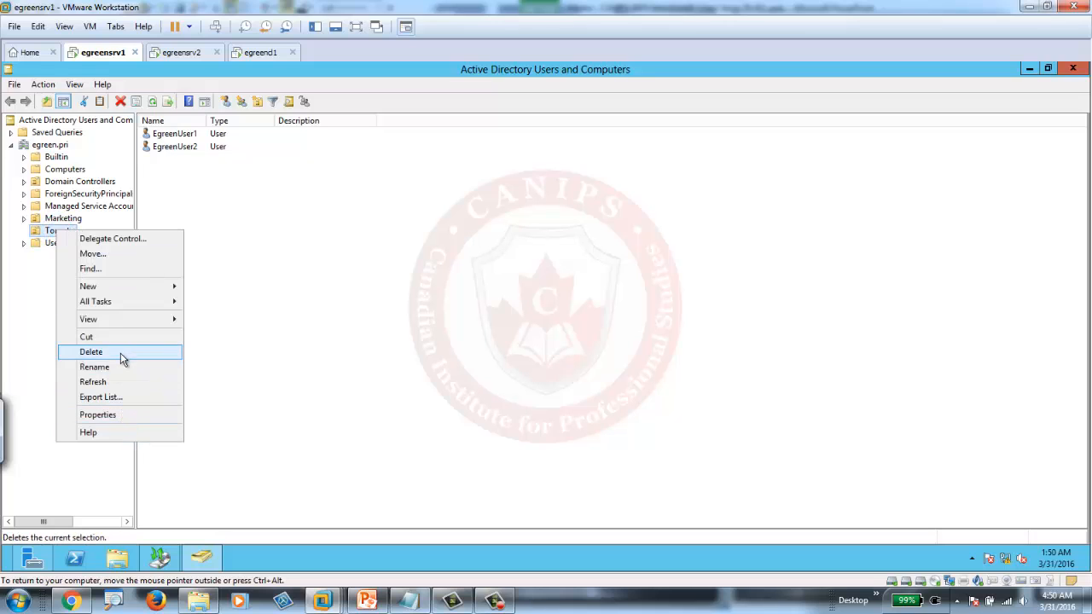
click(115, 352)
click(597, 360)
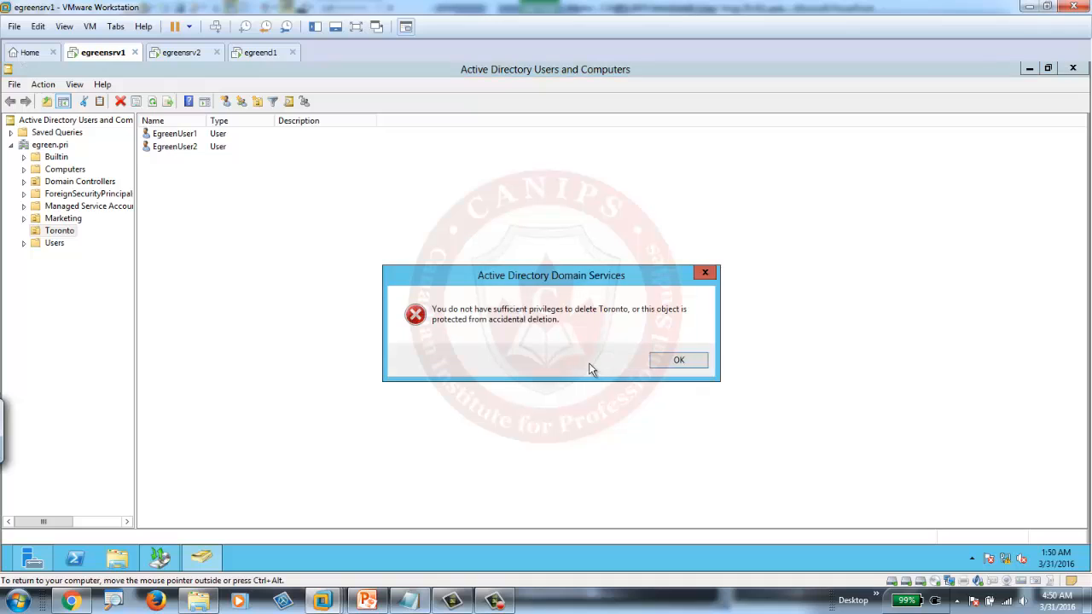
click(679, 360)
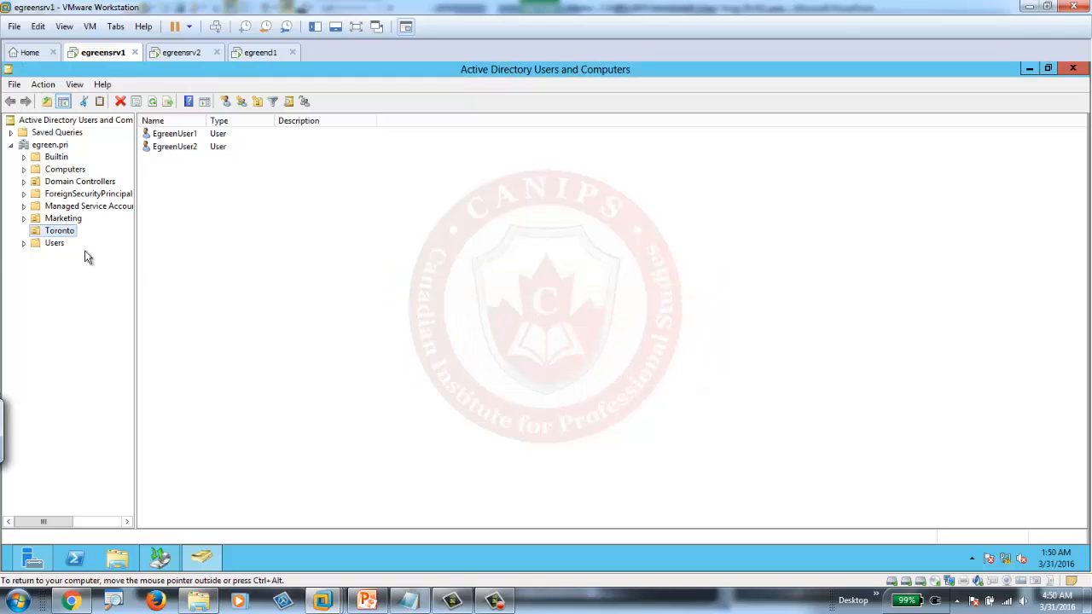
click(51, 232)
key(Escape)
- Turn on Advanced Features and uncheck Protect object from accidental deletion for the Toronto OU
click(75, 85)
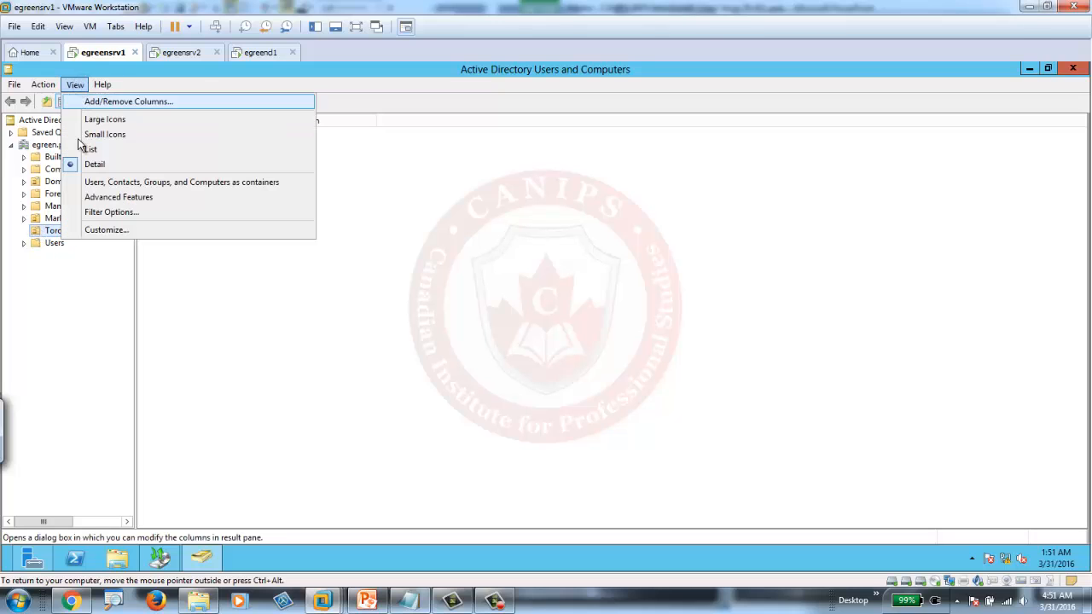
click(116, 198)
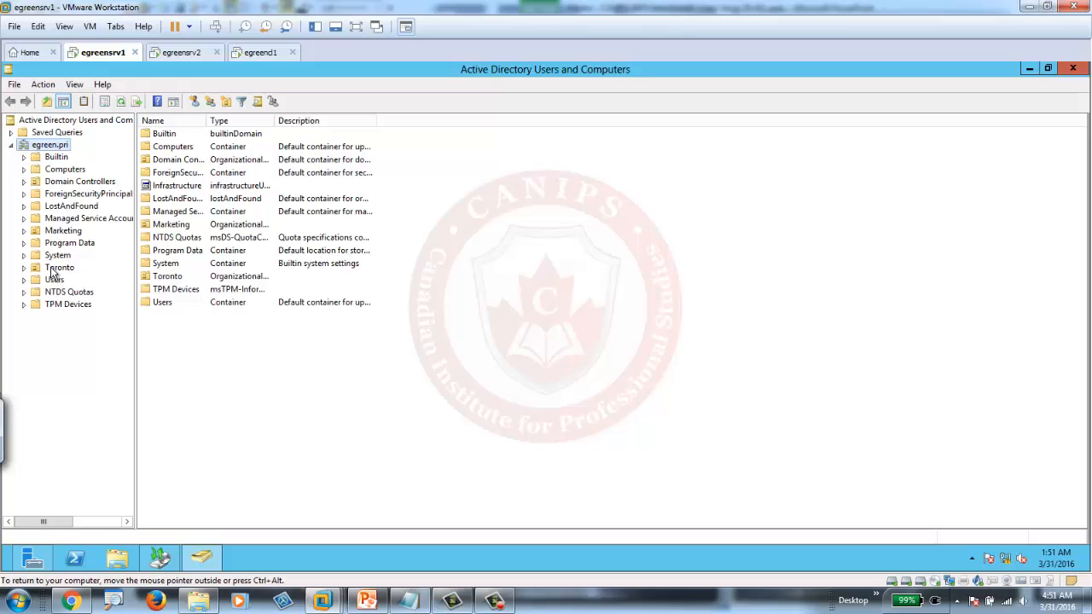
right_click(53, 269)
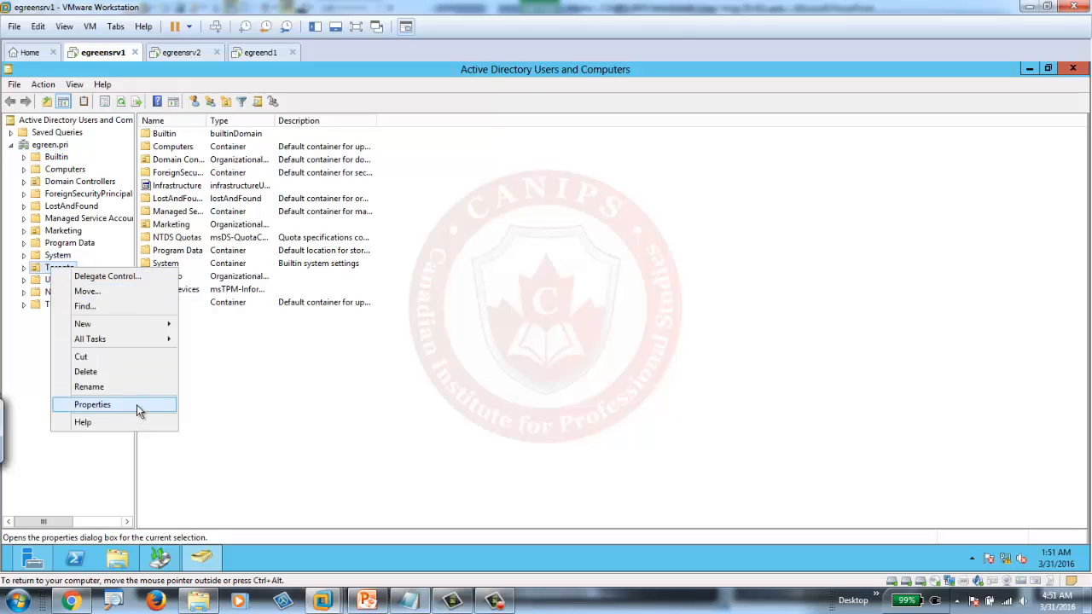
click(184, 379)
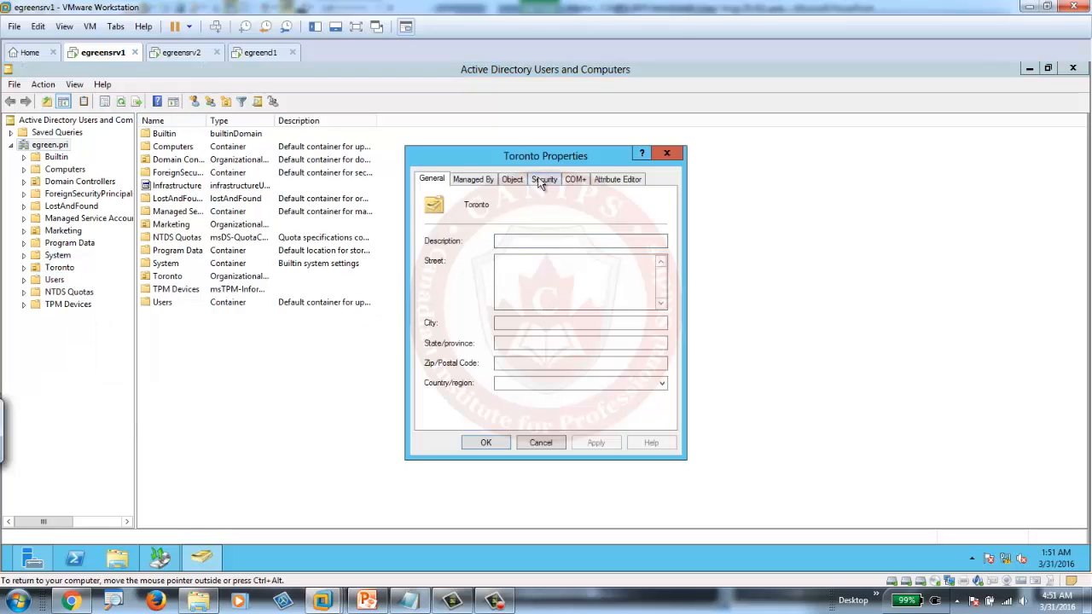
click(512, 181)
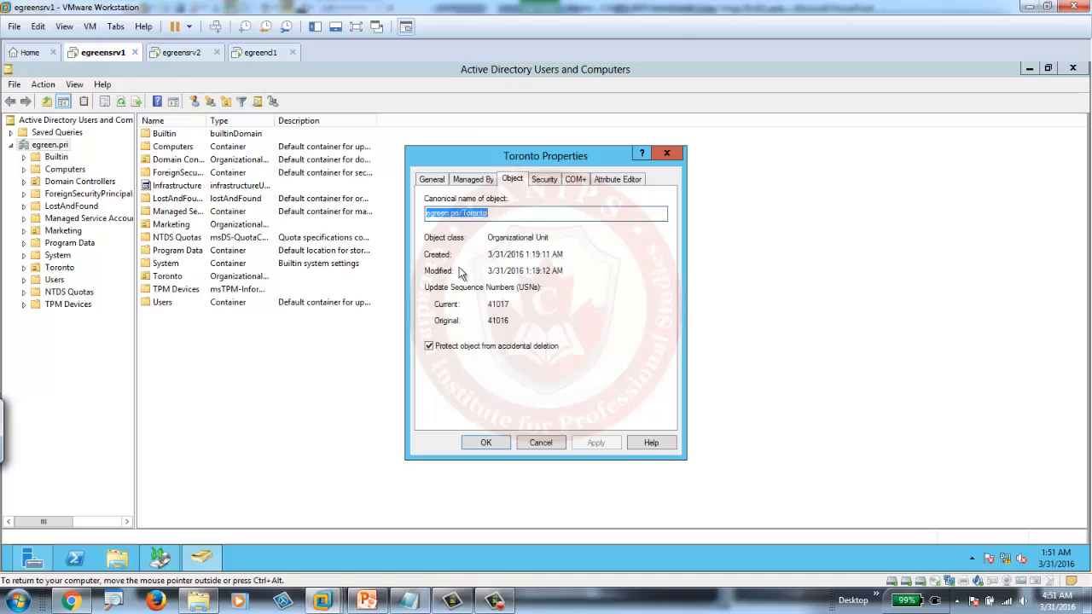
click(430, 347)
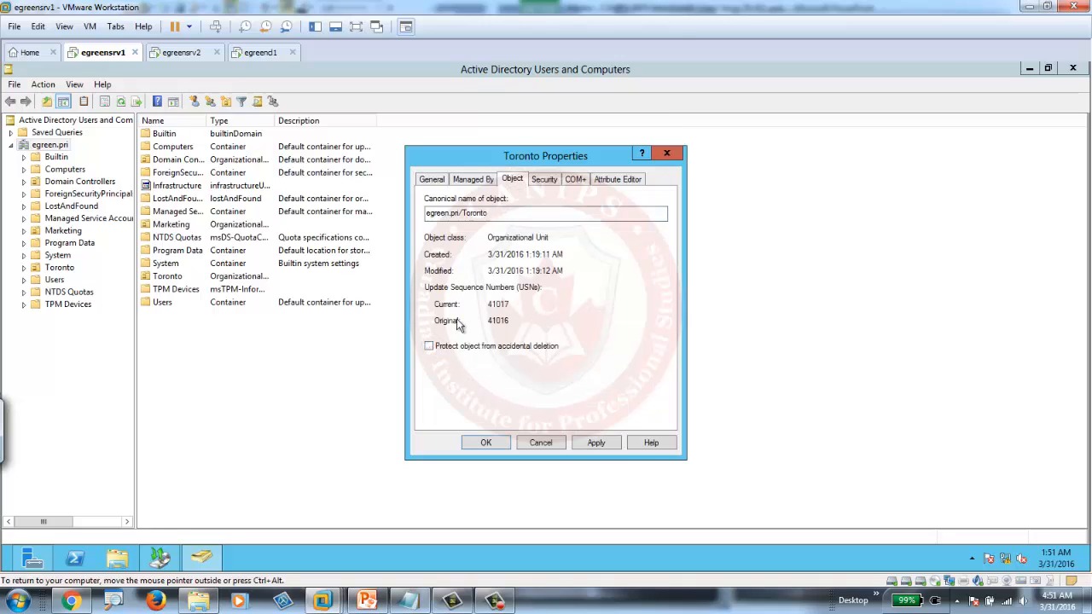
click(615, 179)
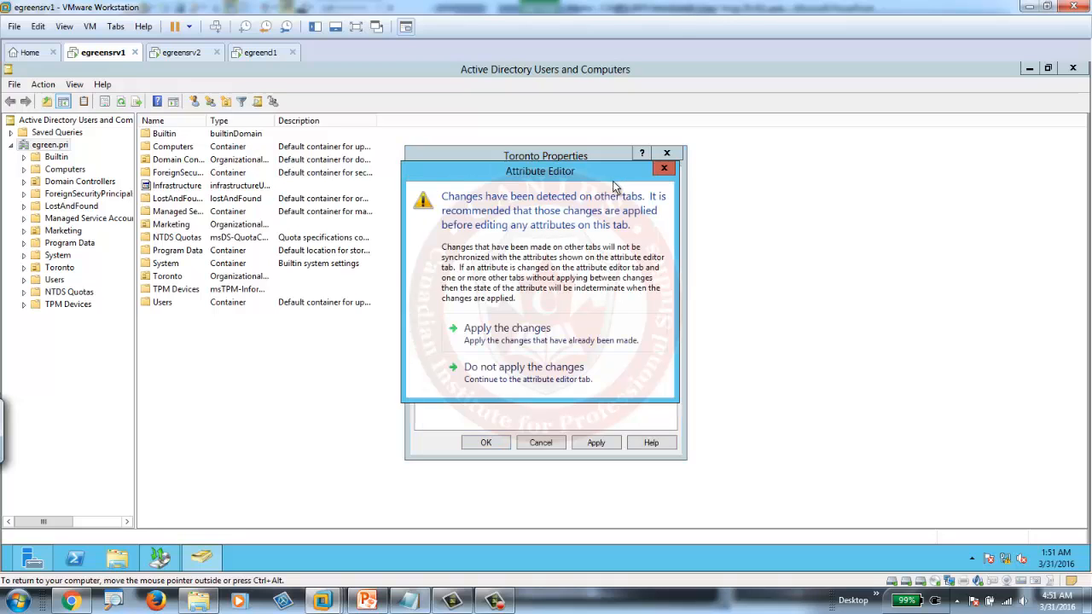
- Apply the Toronto change and inspect its distinguishedName, OU=Toronto,DC=egreen,DC=pri
click(517, 336)
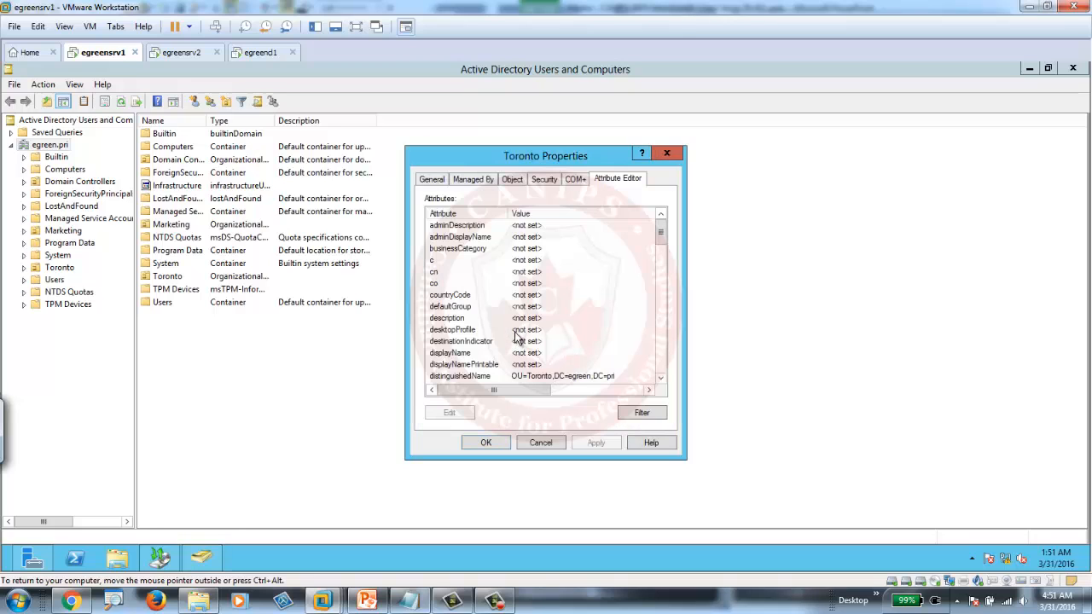
drag(660, 235, 660, 252)
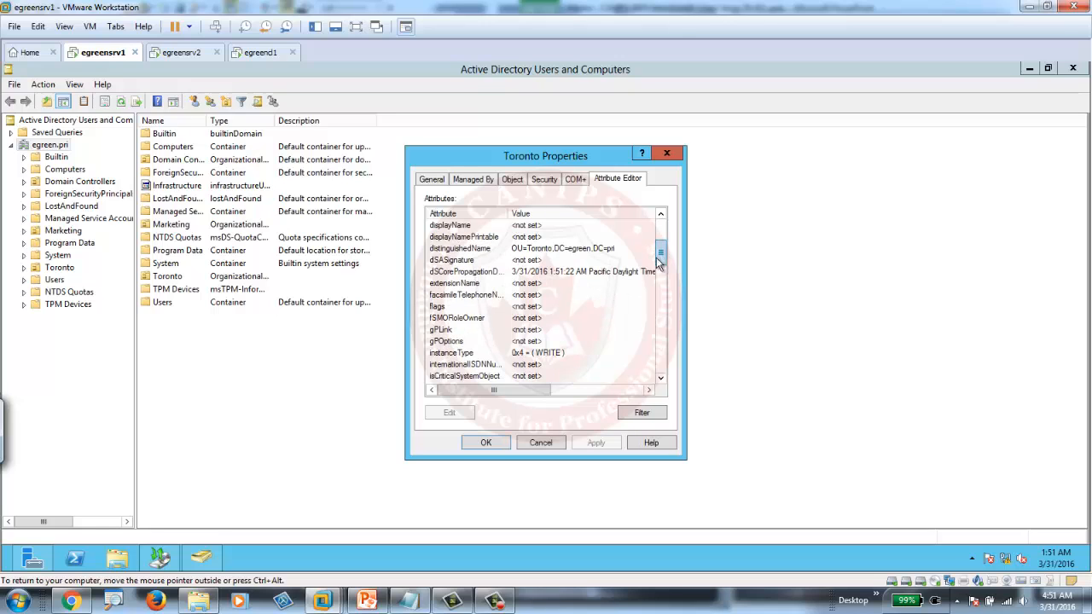
click(452, 250)
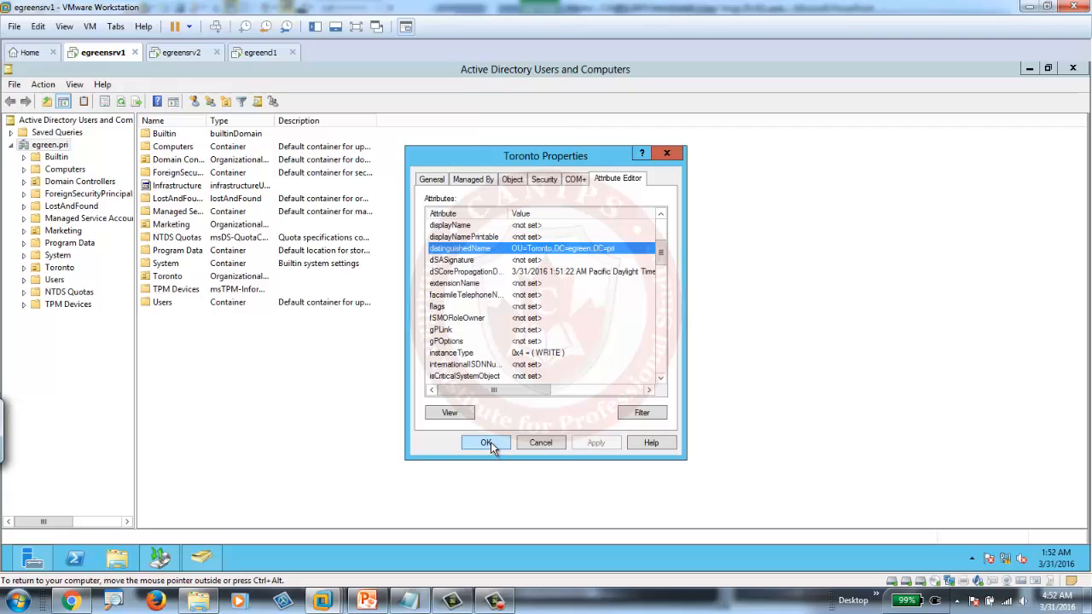
- Delete the Toronto OU with all its contents, confirming both prompts, then close the console
click(540, 444)
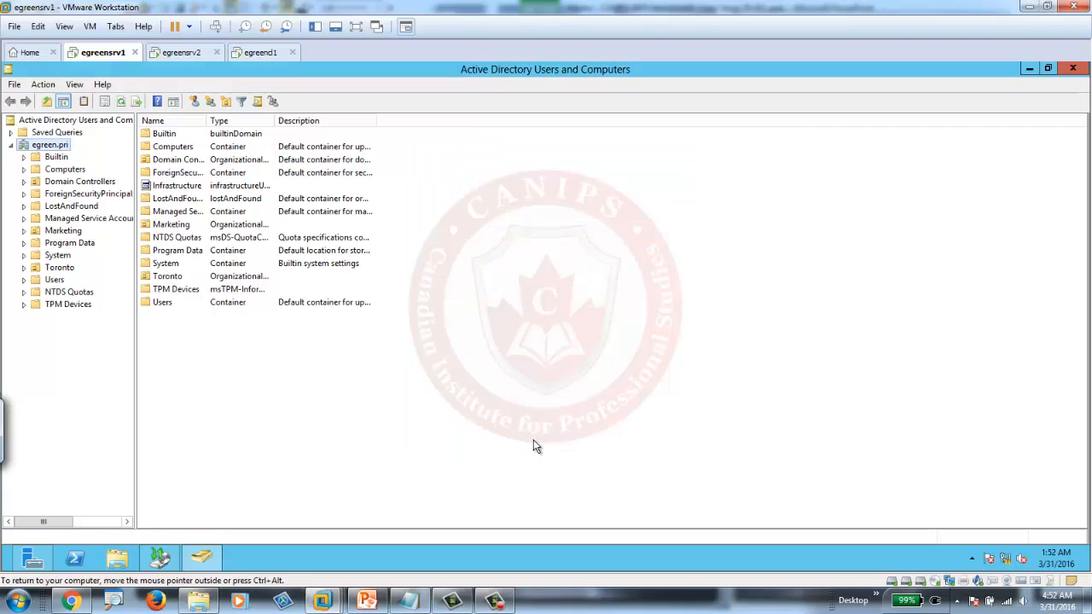
right_click(53, 269)
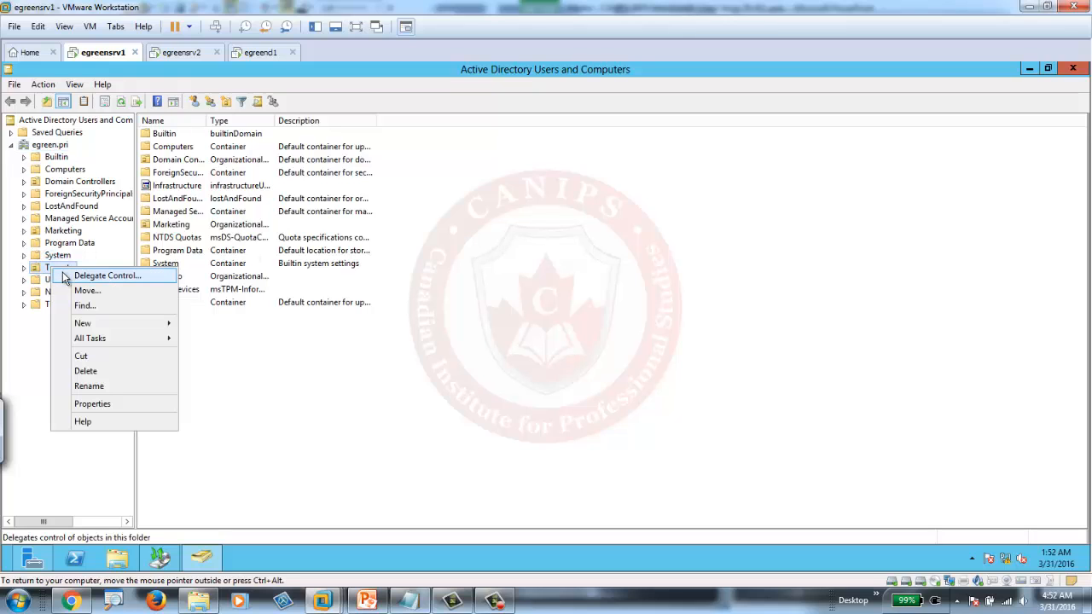
click(120, 372)
click(598, 358)
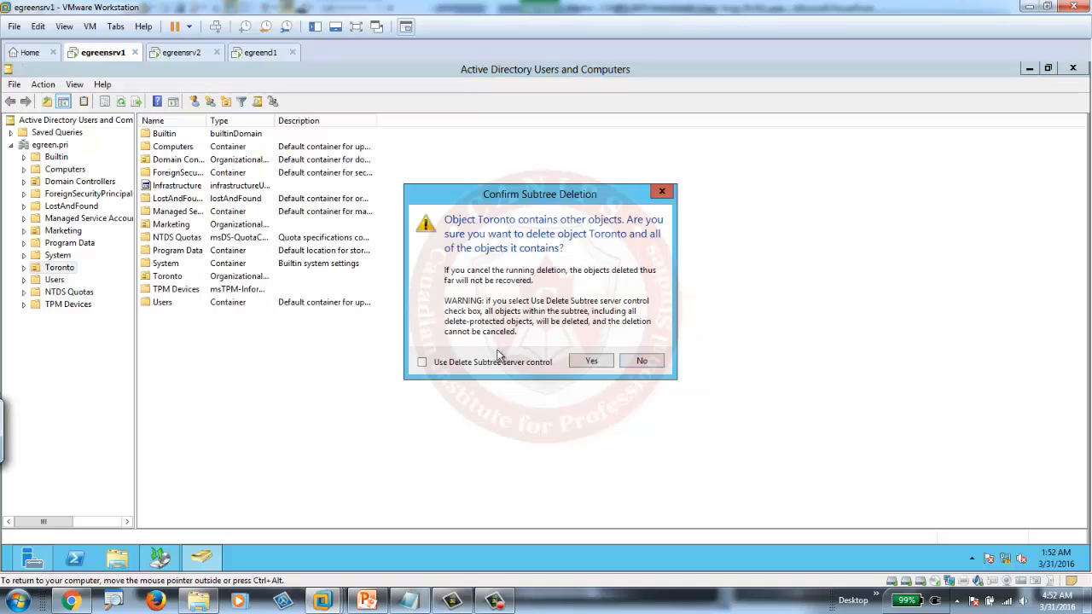
click(592, 361)
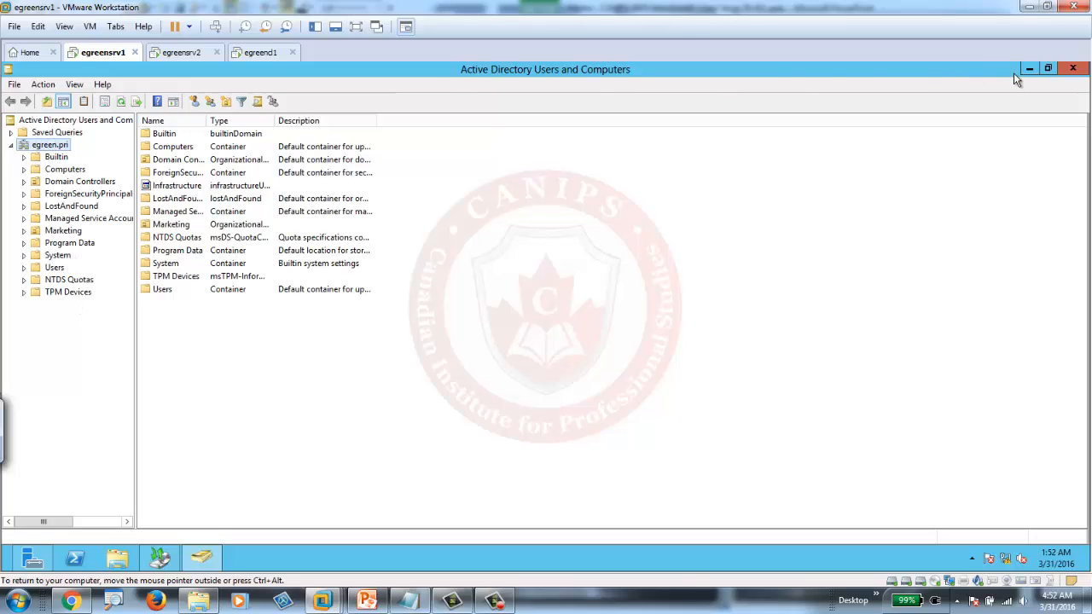
click(1071, 69)
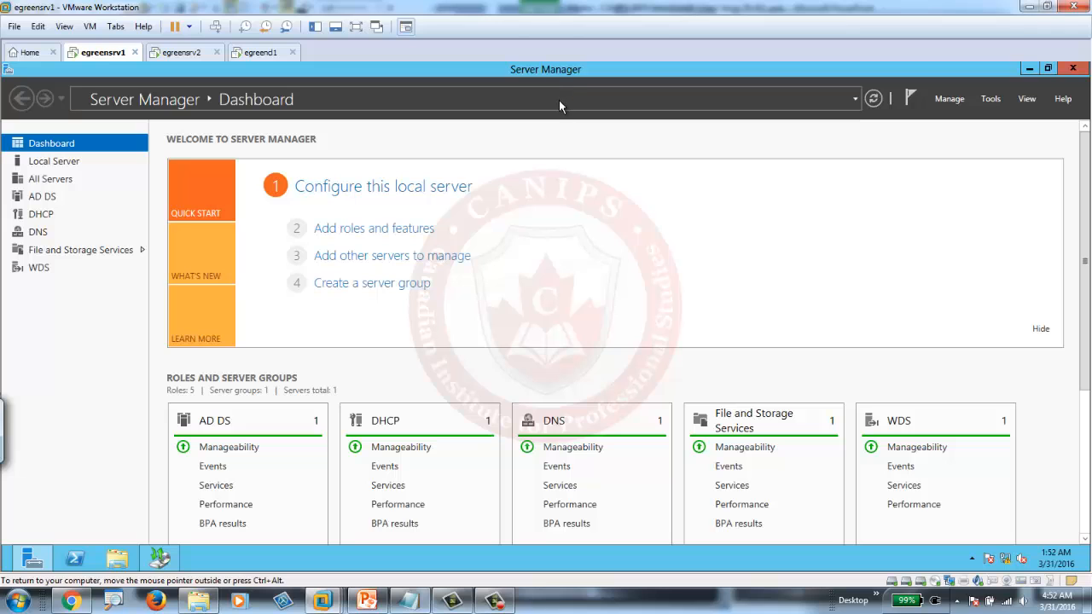
- Search the Start screen for msconfig to find System Configuration
click(3, 572)
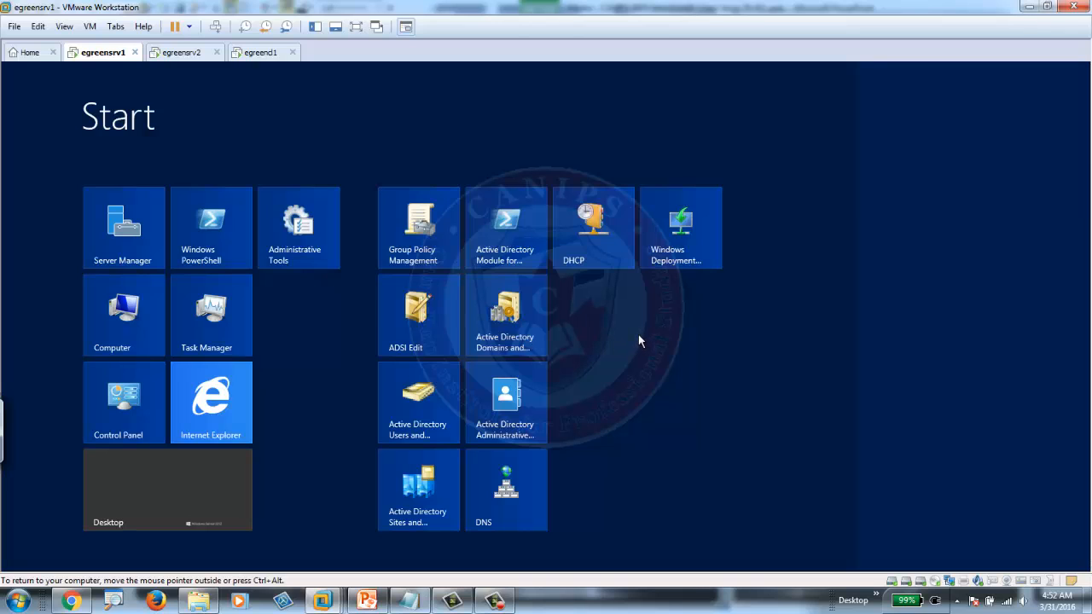
text(msconfig)
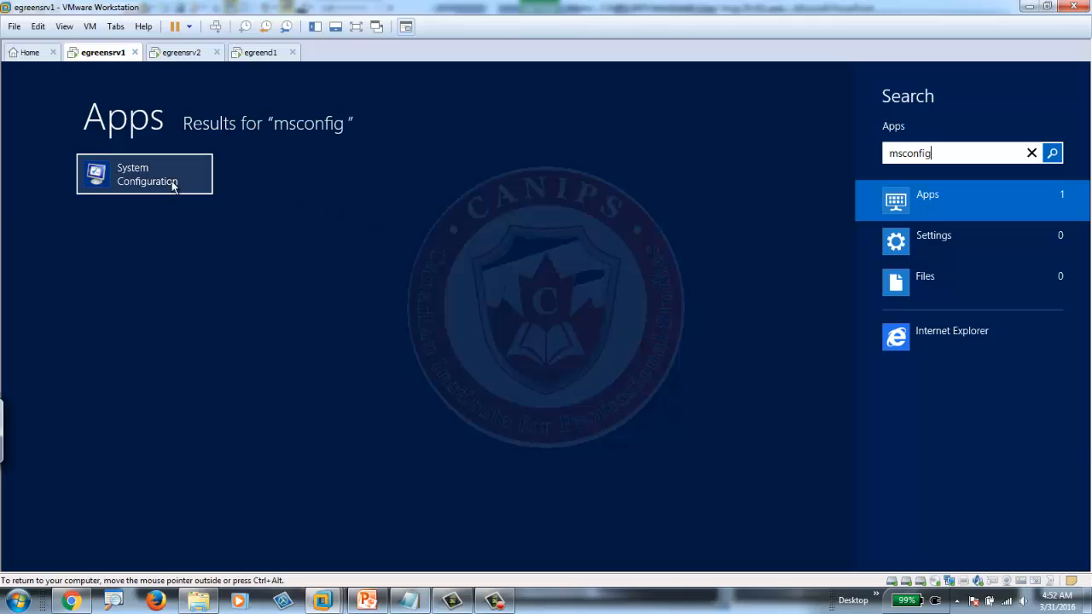
- In System Configuration's Boot tab, enable Safe boot with Active Directory repair mode
click(160, 183)
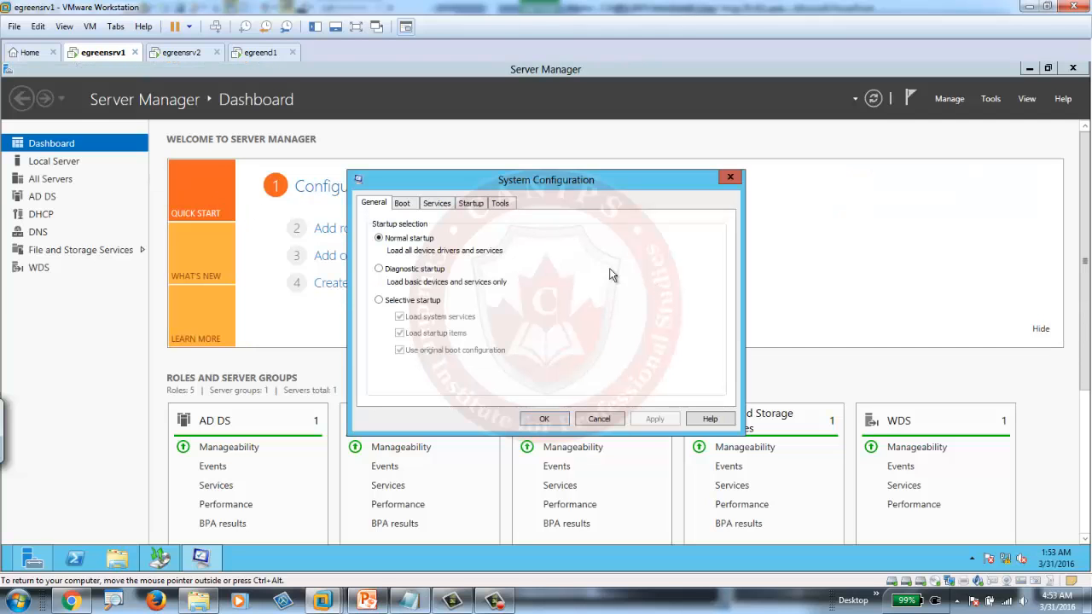
click(402, 204)
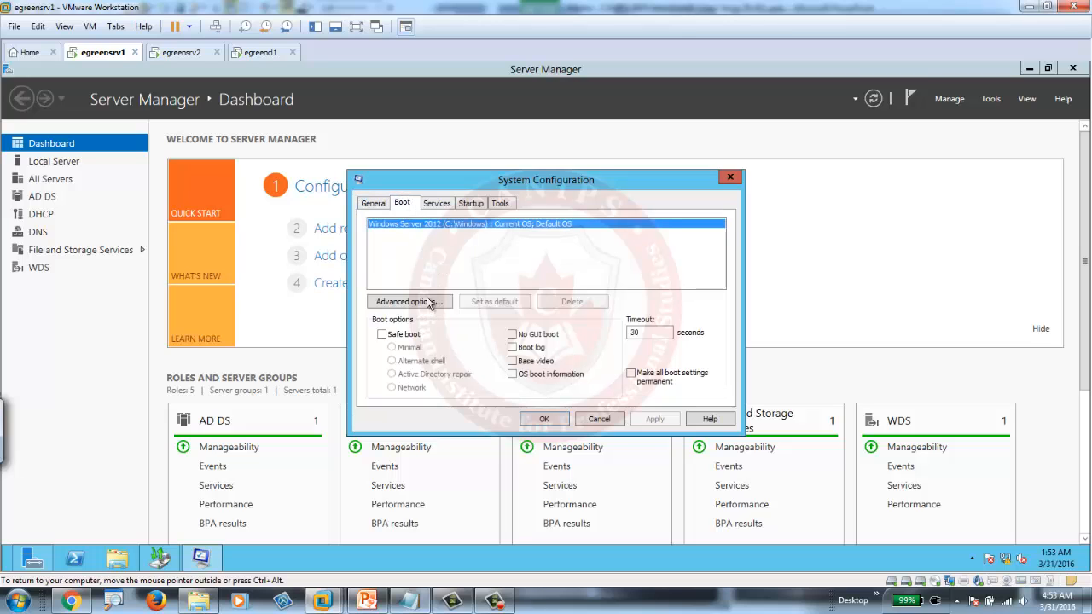
click(382, 335)
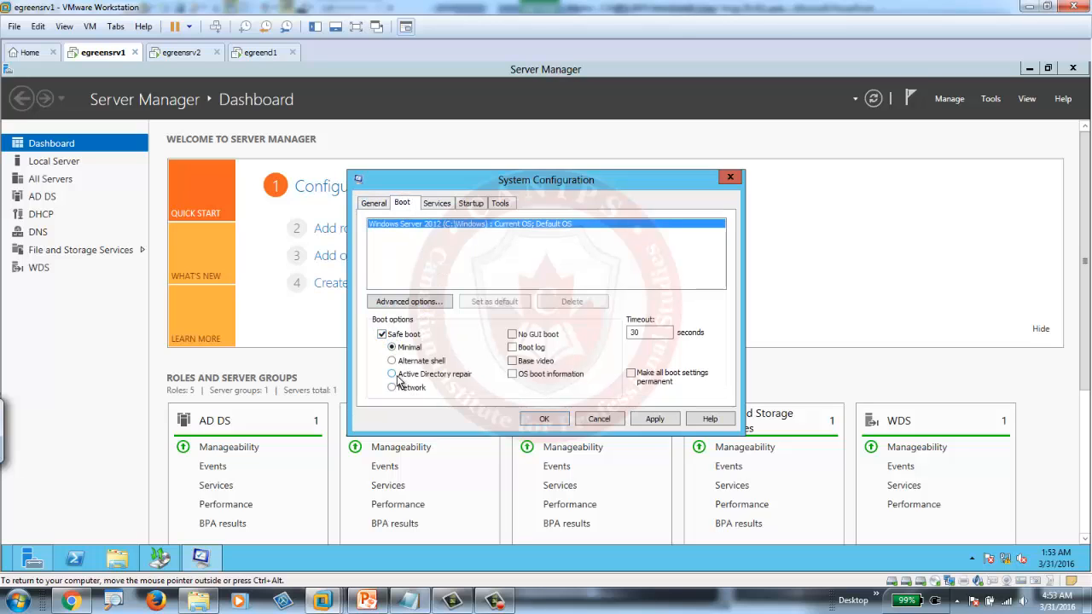
click(400, 376)
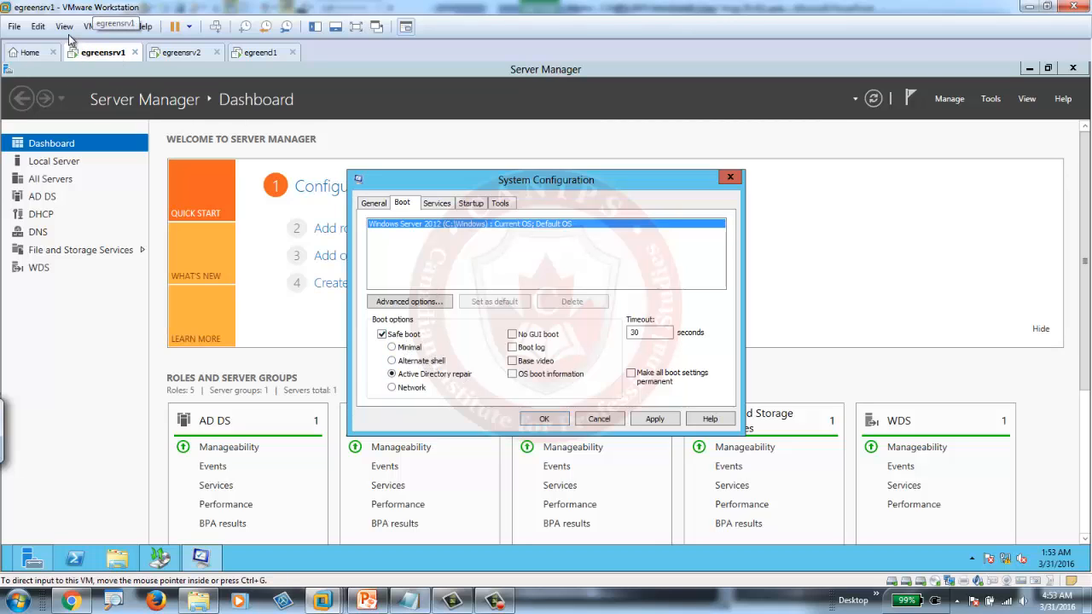
- Take a snapshot of the egreensrv1 VM from the VM menu, named Snapshot 2
click(89, 26)
mouse_move(128, 131)
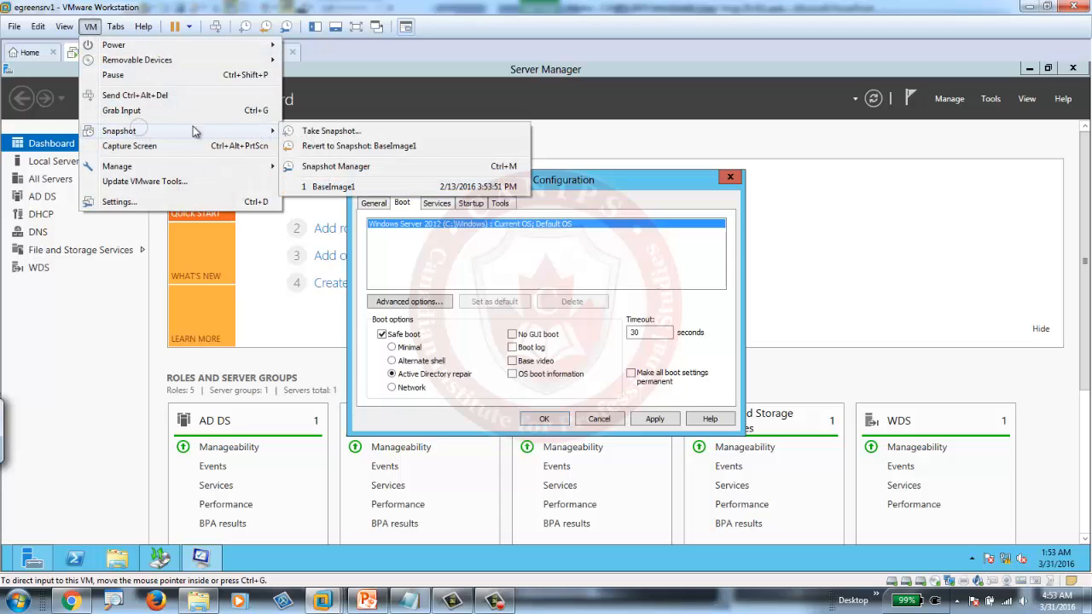
click(341, 132)
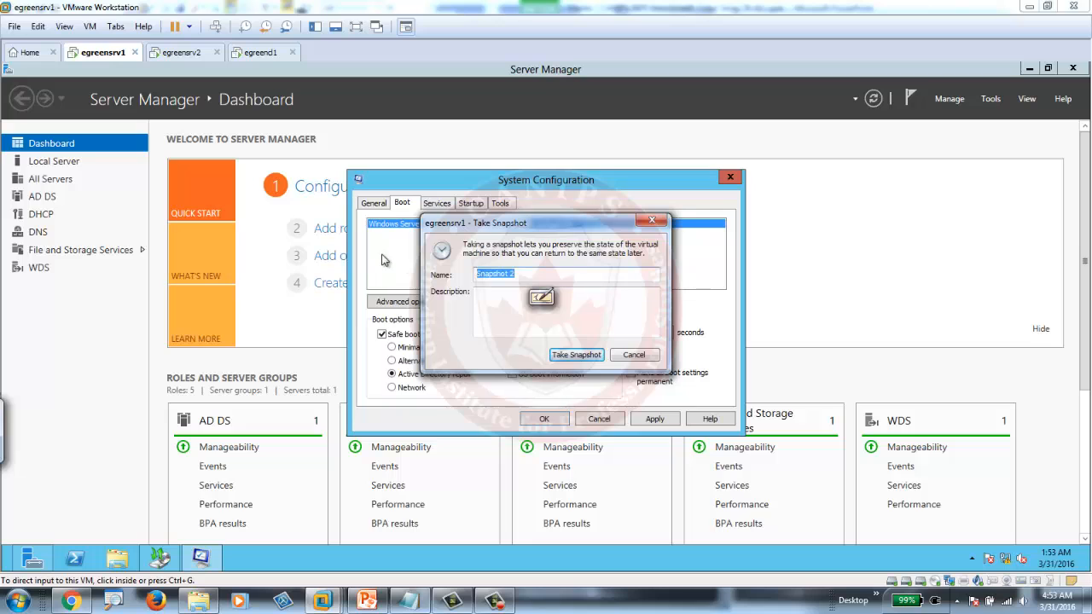
click(576, 355)
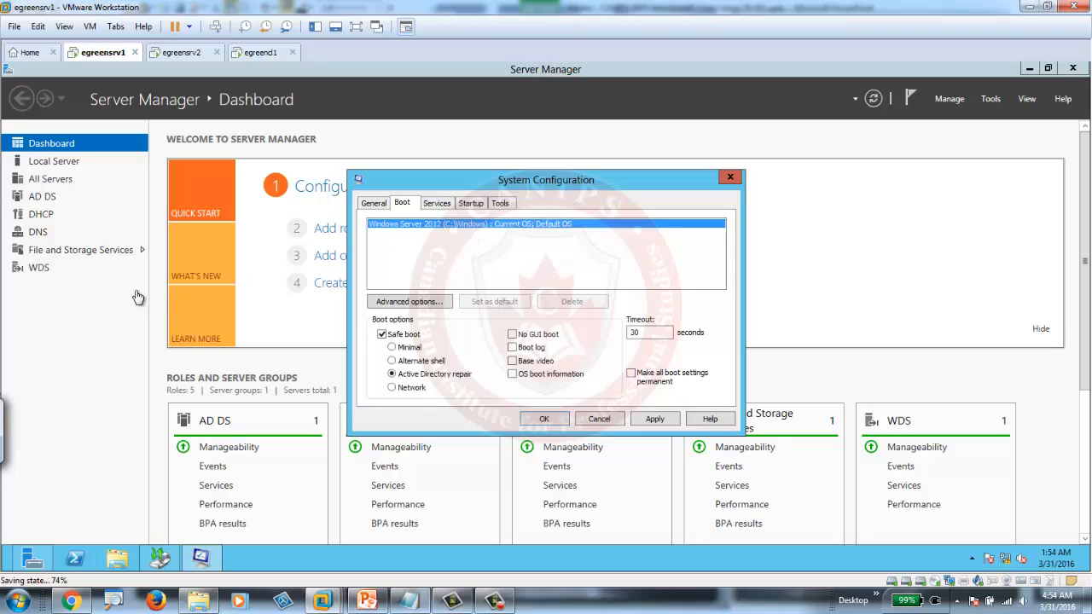
- Check the General and Boot tabs, then close System Configuration without applying changes
click(373, 206)
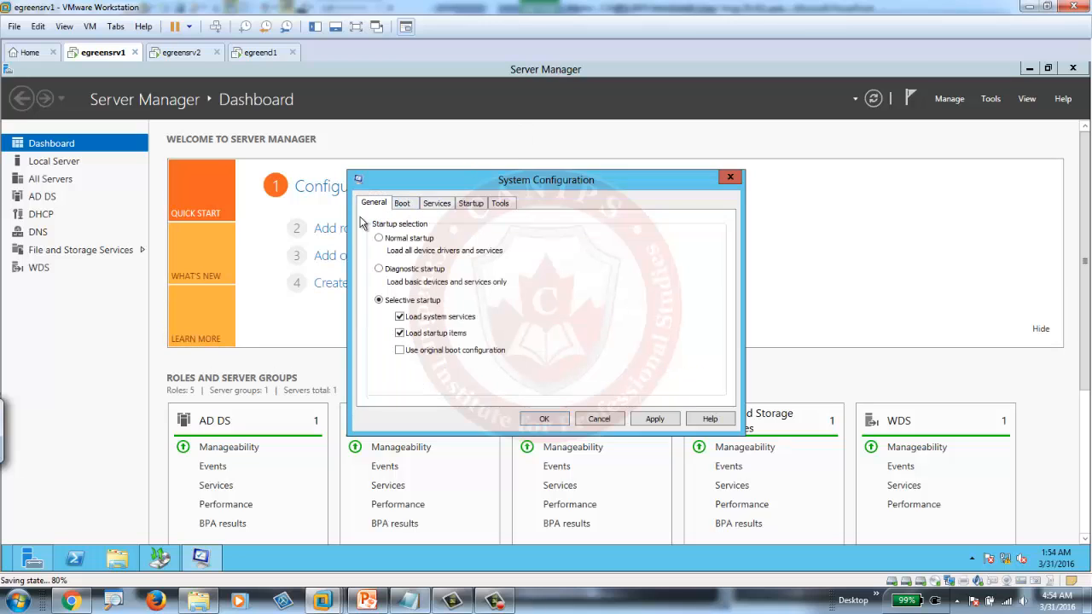
click(404, 206)
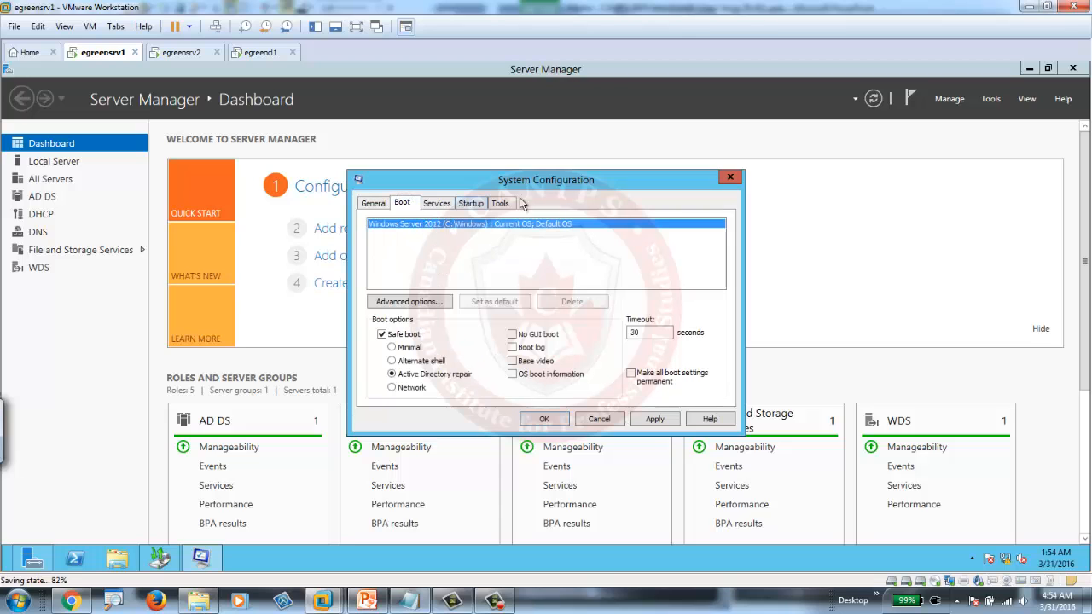
click(731, 178)
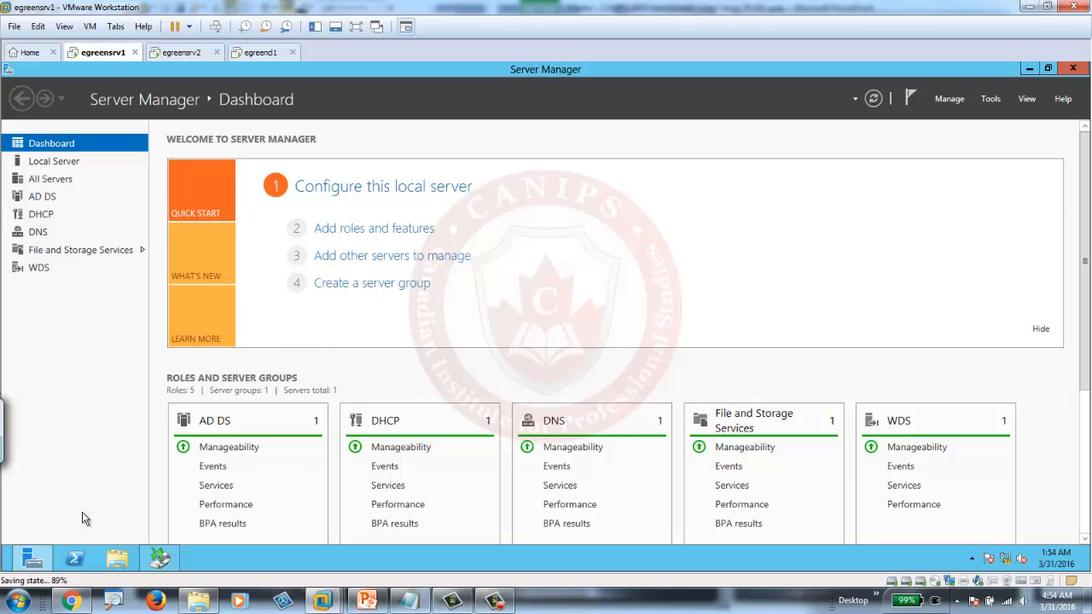
- Relaunch msconfig and confirm Safe boot in Active Directory repair mode with OK
click(4, 567)
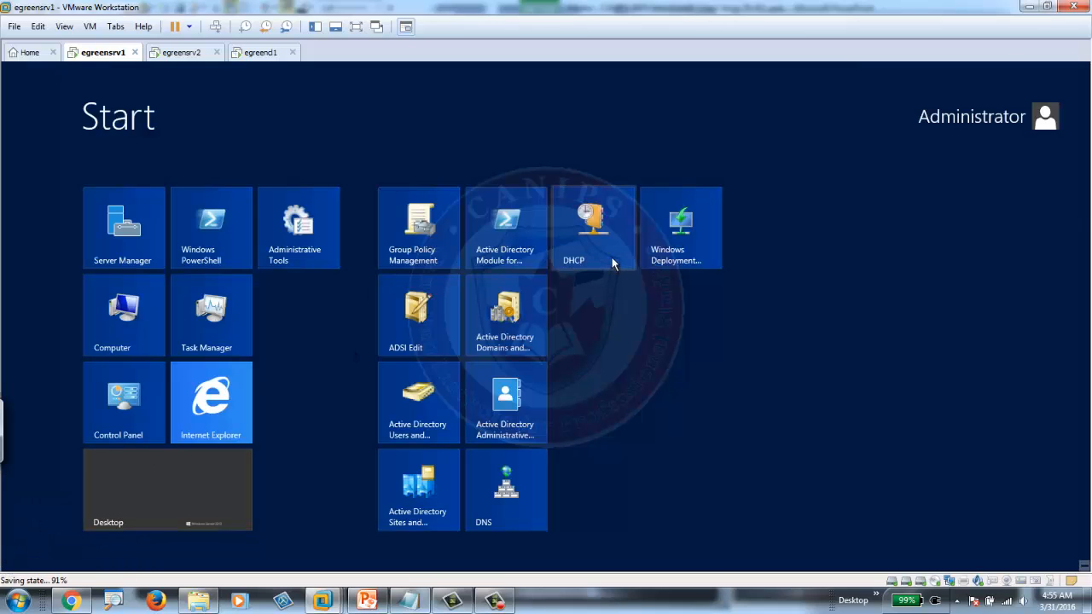
text(msc)
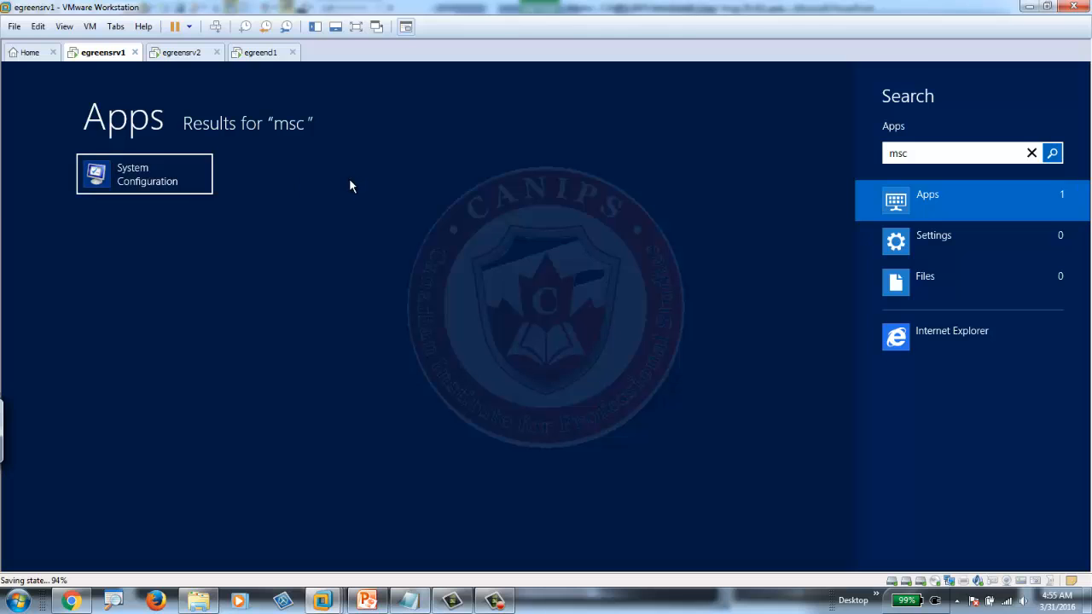
click(158, 180)
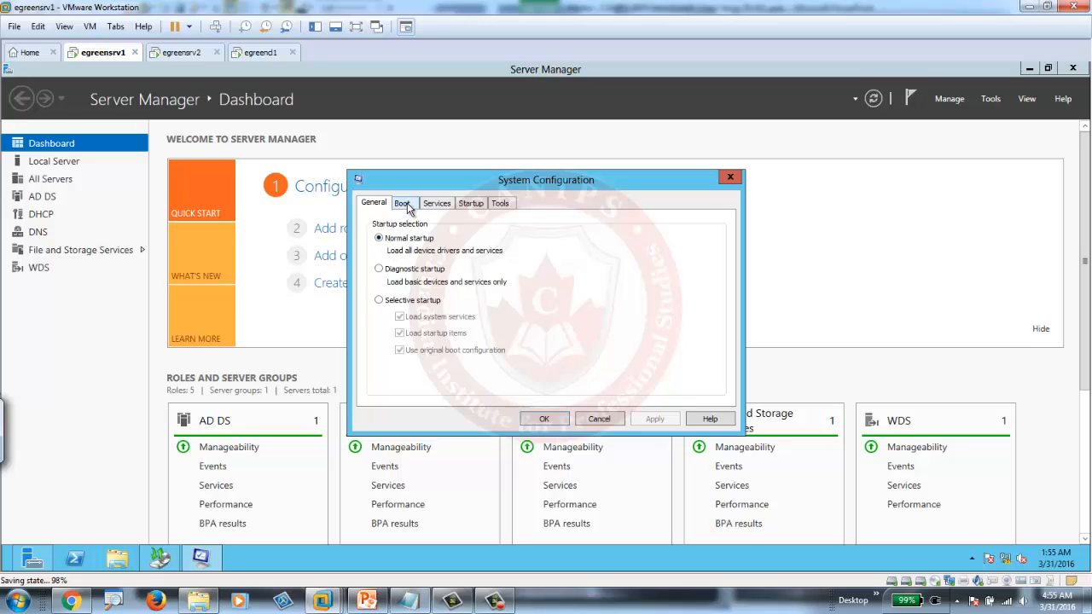
click(403, 204)
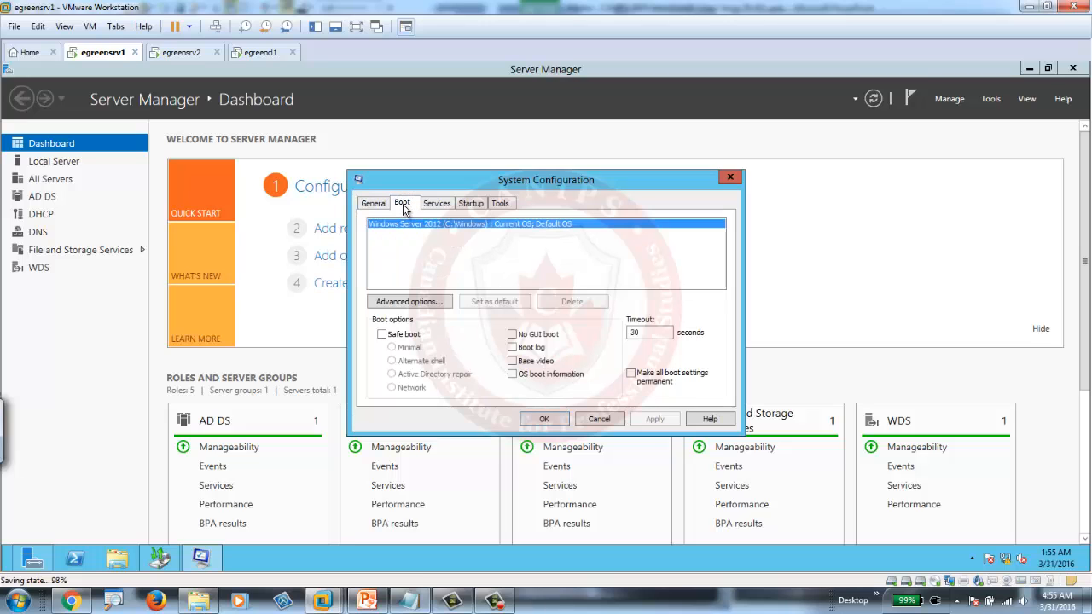
click(382, 334)
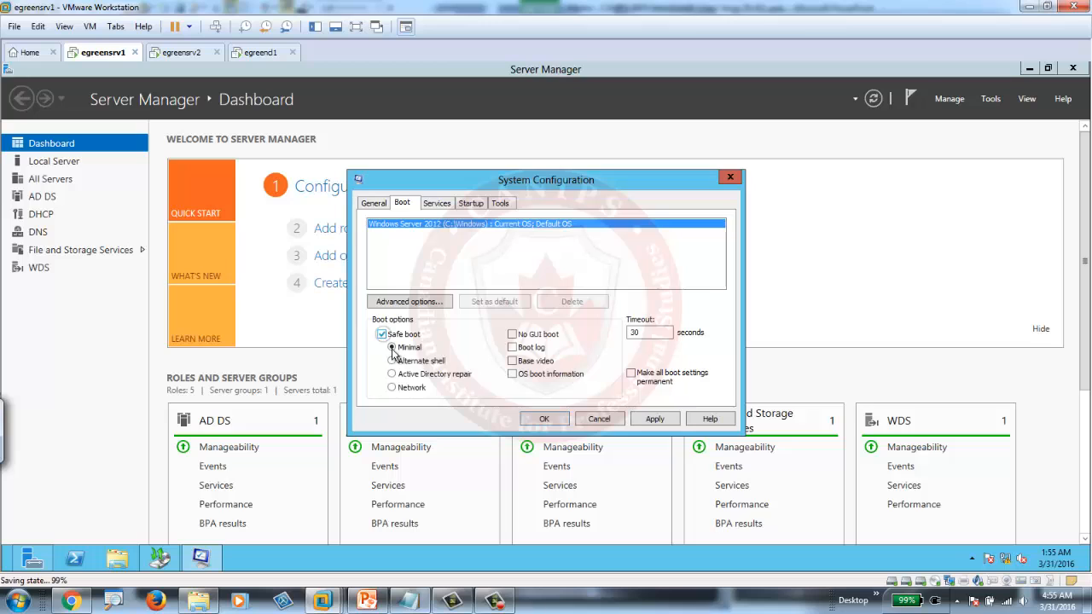
click(397, 377)
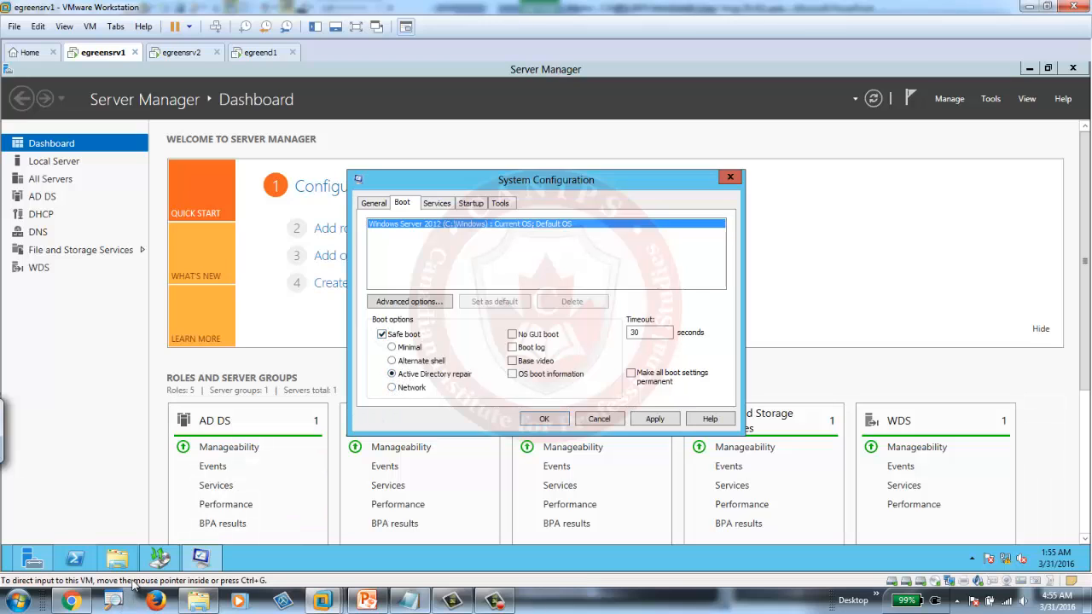
click(550, 419)
- Choose Restart in the System Configuration prompt to reboot the server
click(500, 334)
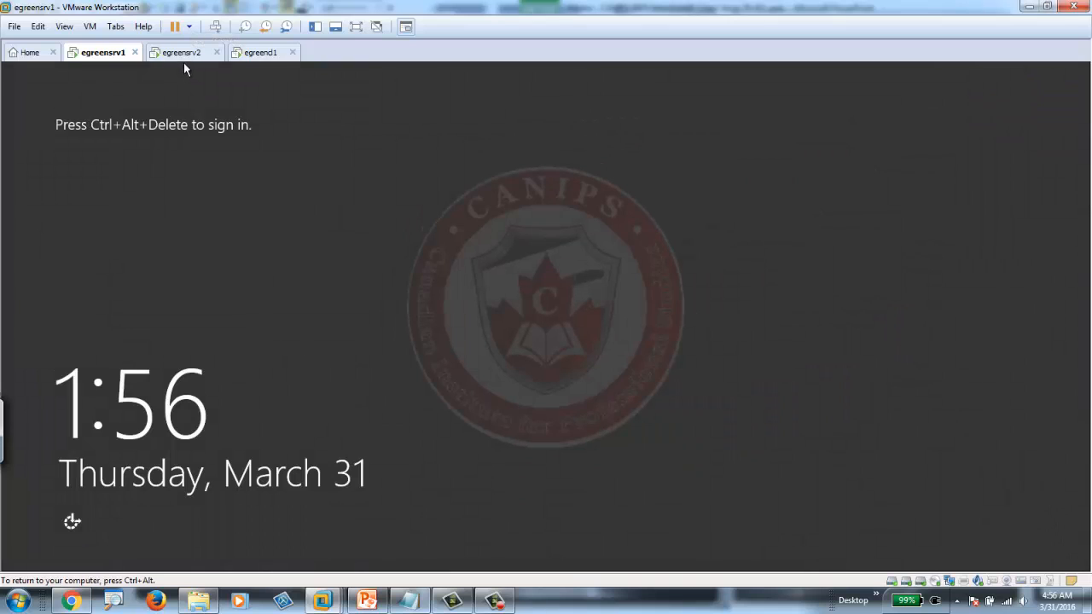
- Bring up the sign-in screen and submit a password for the default account
click(216, 27)
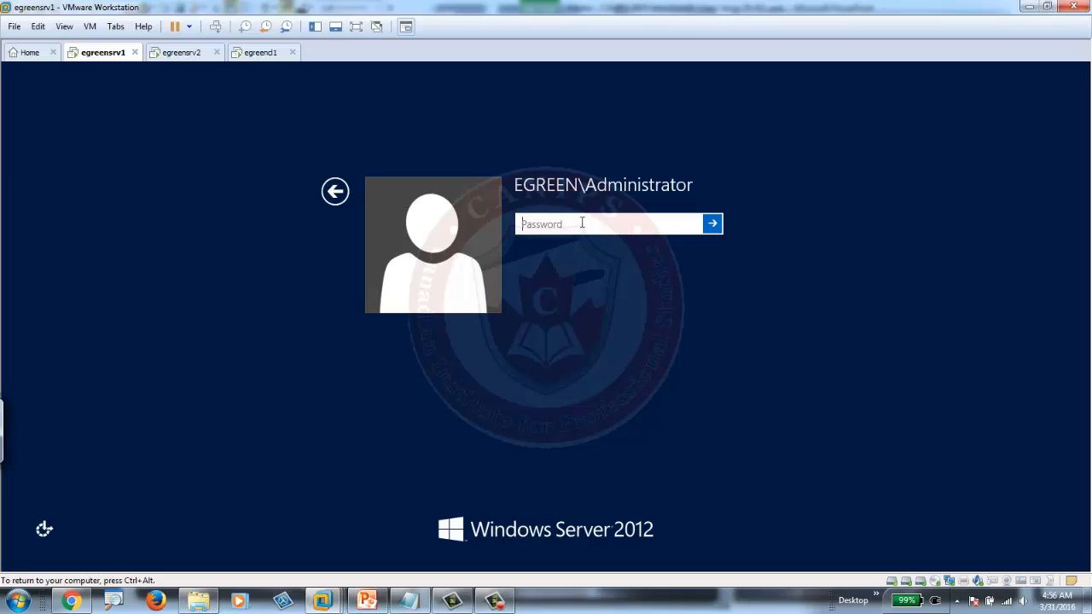
text(P••••••••)
key(Return)
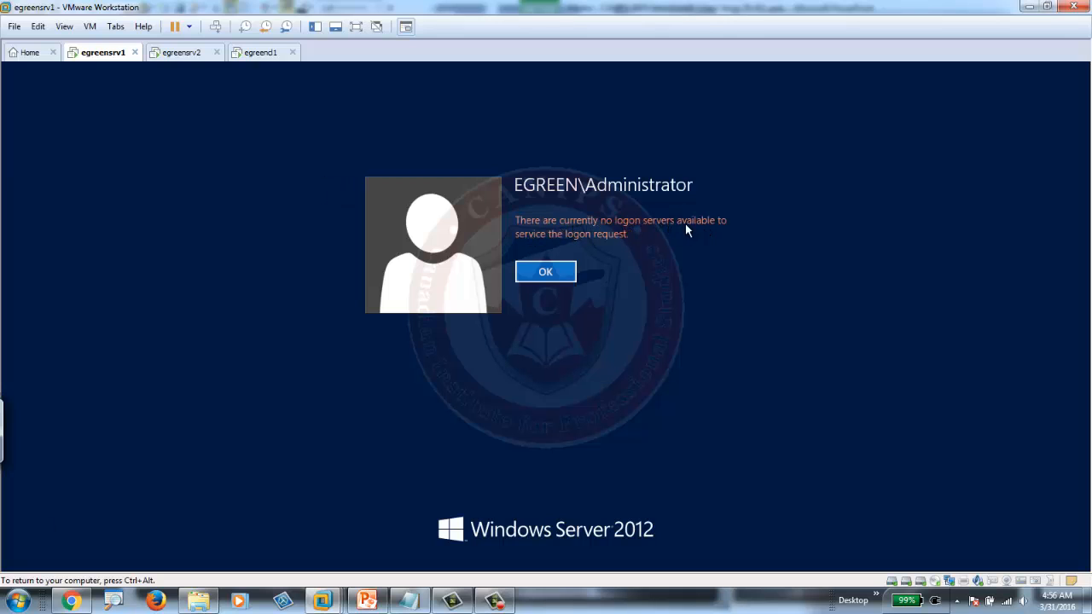
- Dismiss the sign-in error and sign in as Other user 'administrator' with its password
click(552, 271)
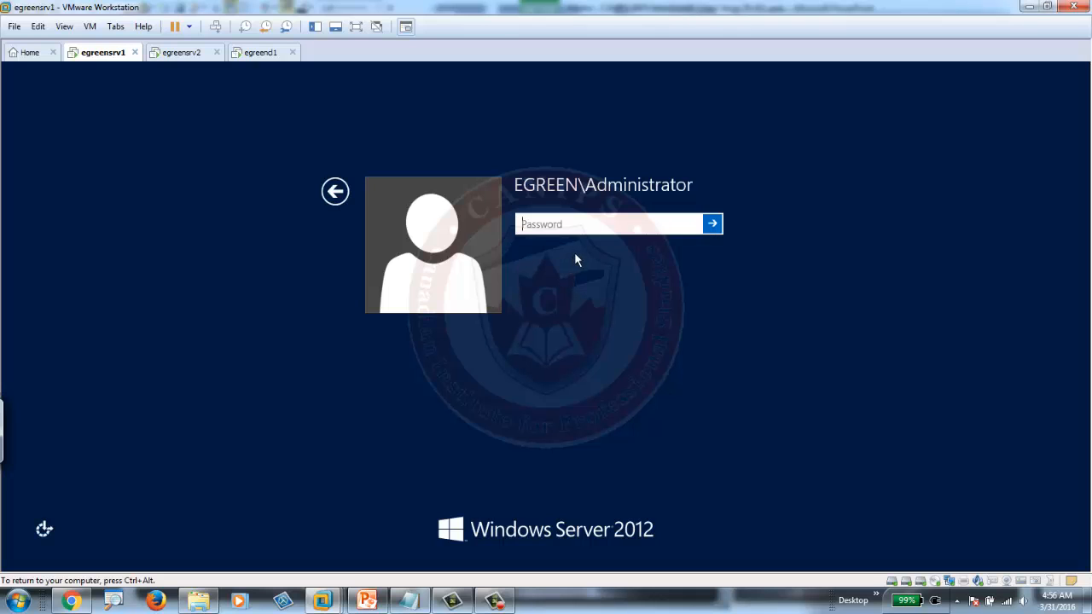
click(326, 192)
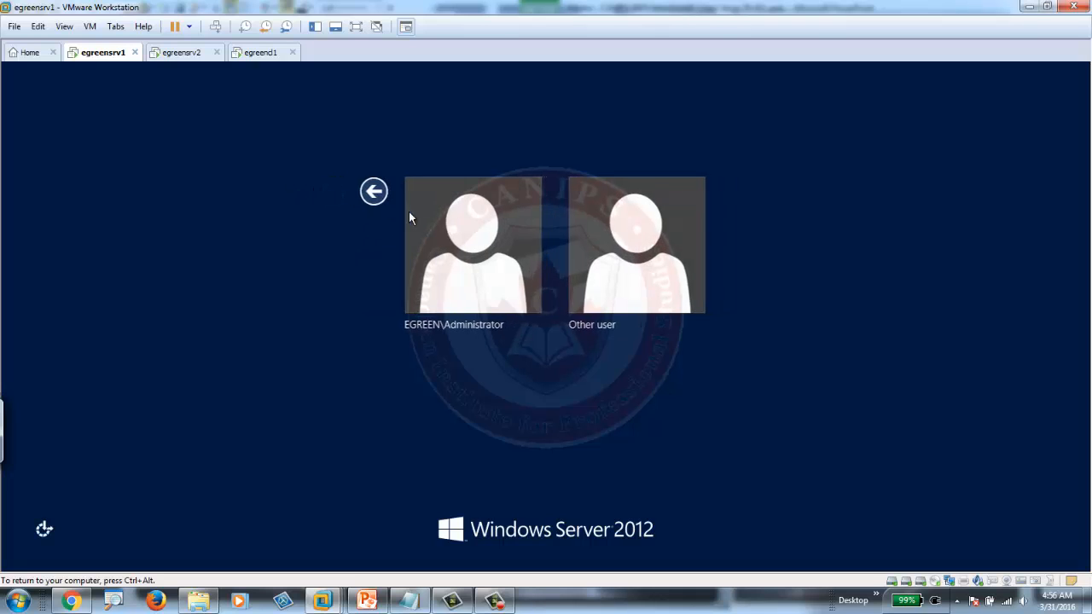
click(633, 261)
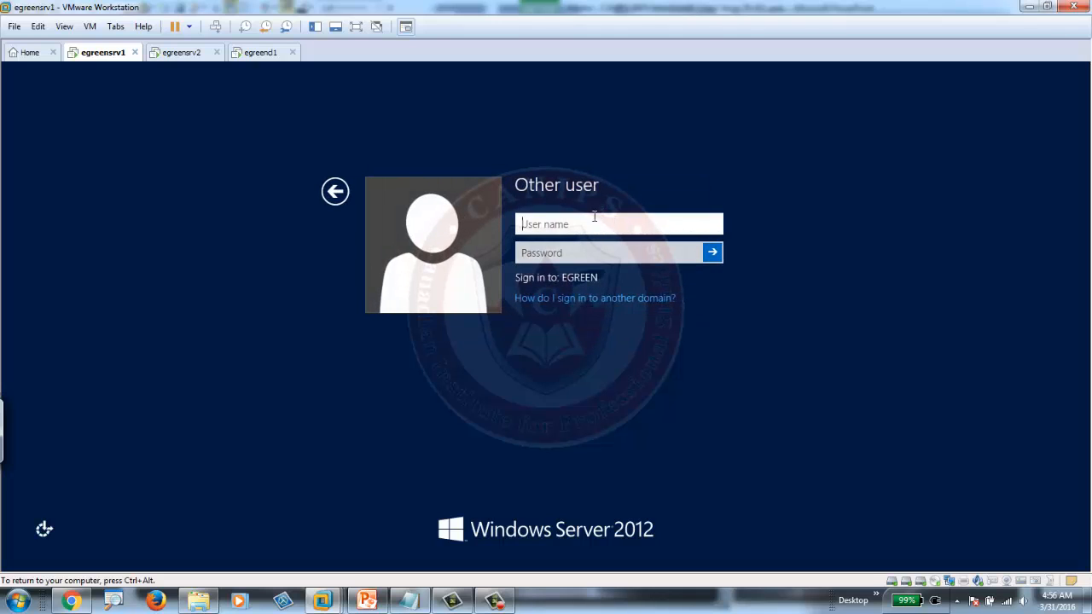
text(administrator)
key(Tab)
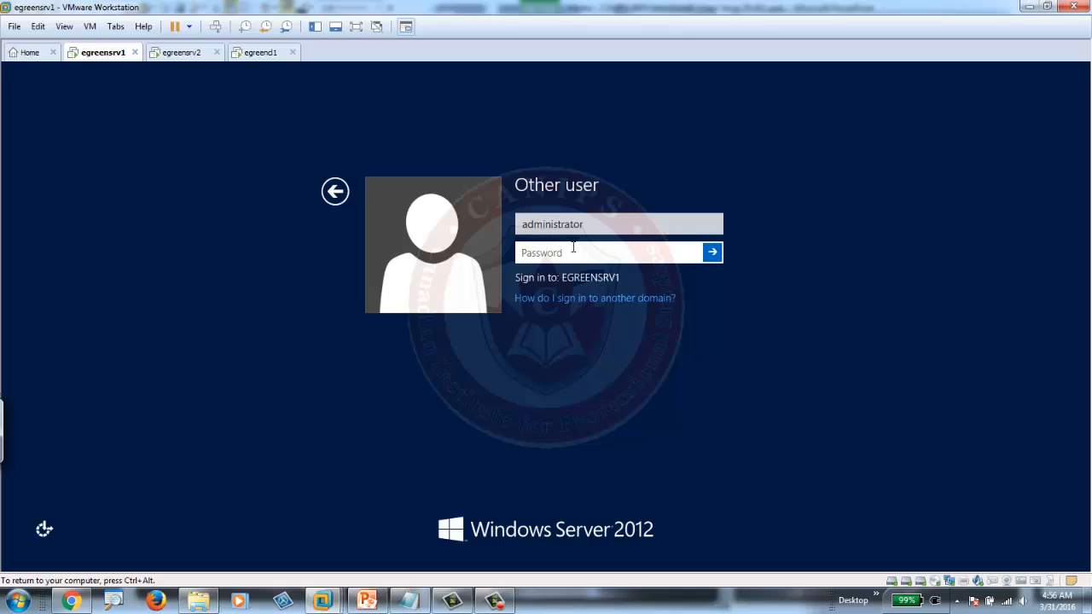
text(P@ssw0rd1)
key(Return)
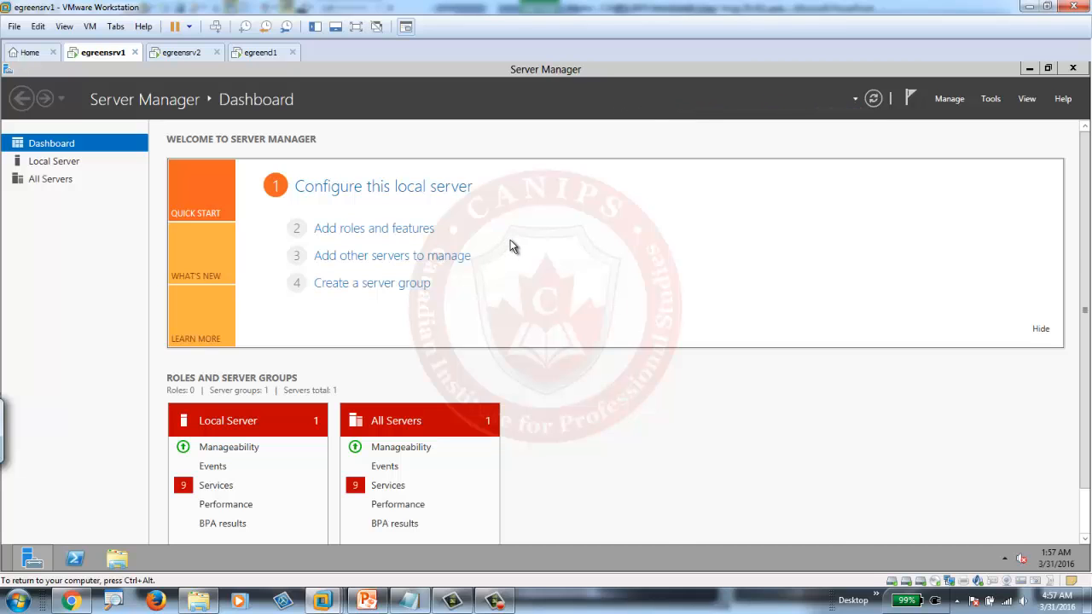
- Launch Windows Server Backup from Server Manager's Tools menu and select Local Backup
click(989, 100)
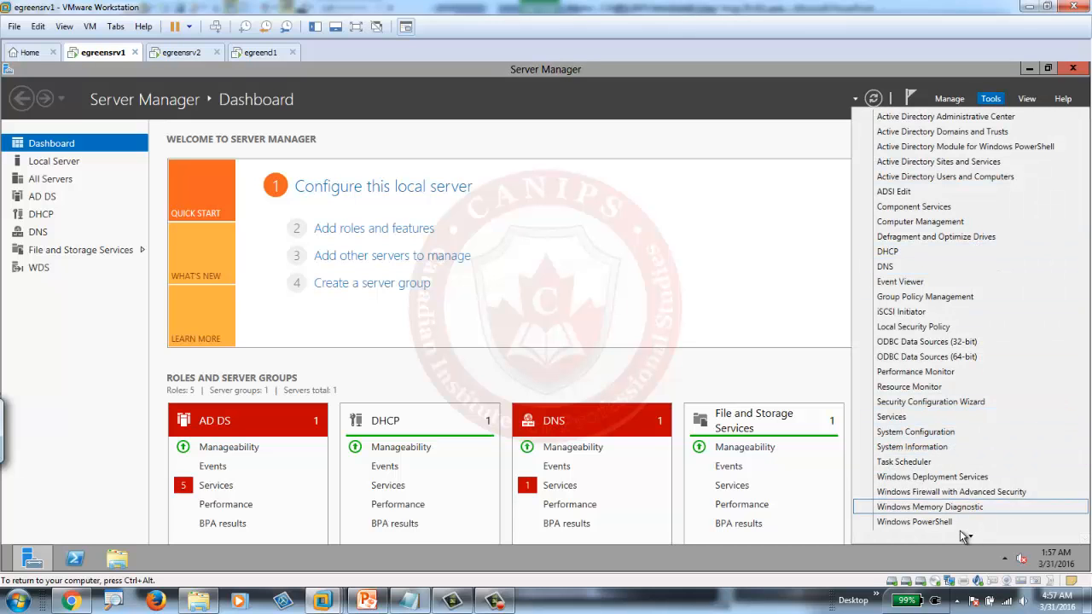
mouse_move(966, 534)
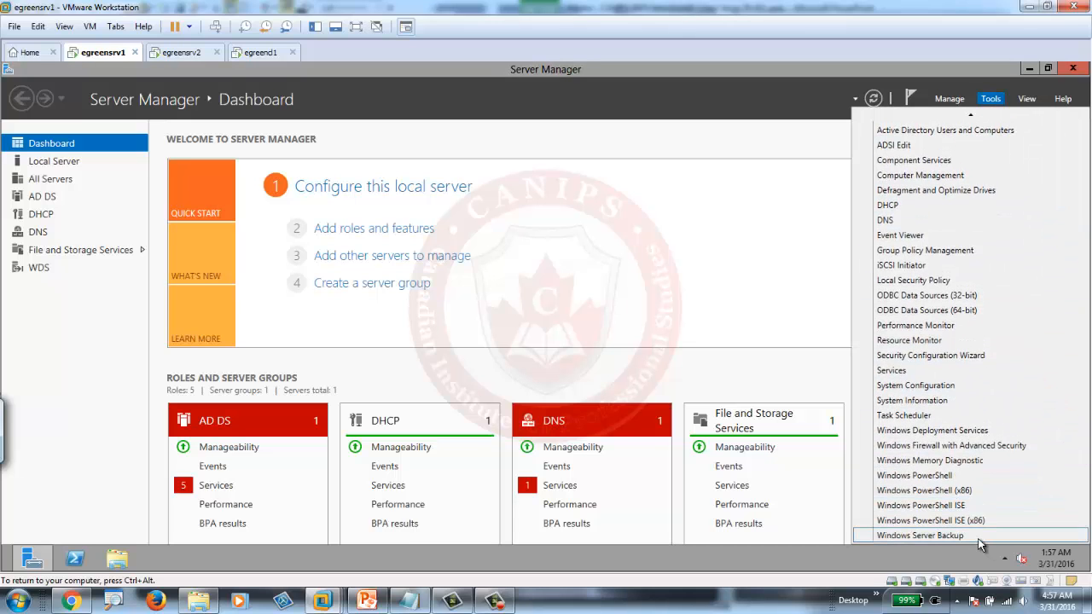
click(952, 538)
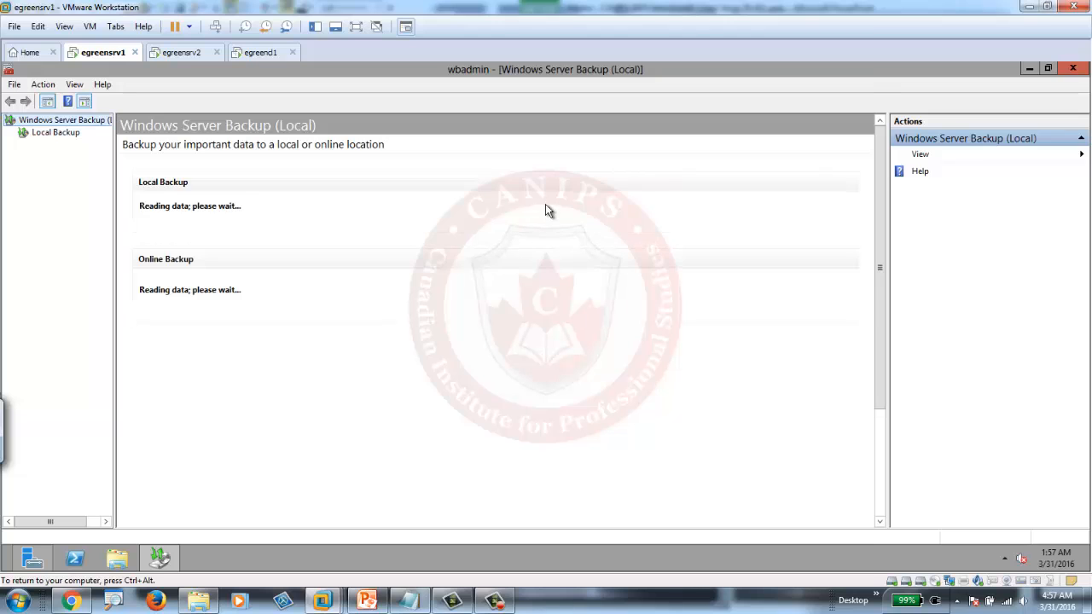
click(73, 135)
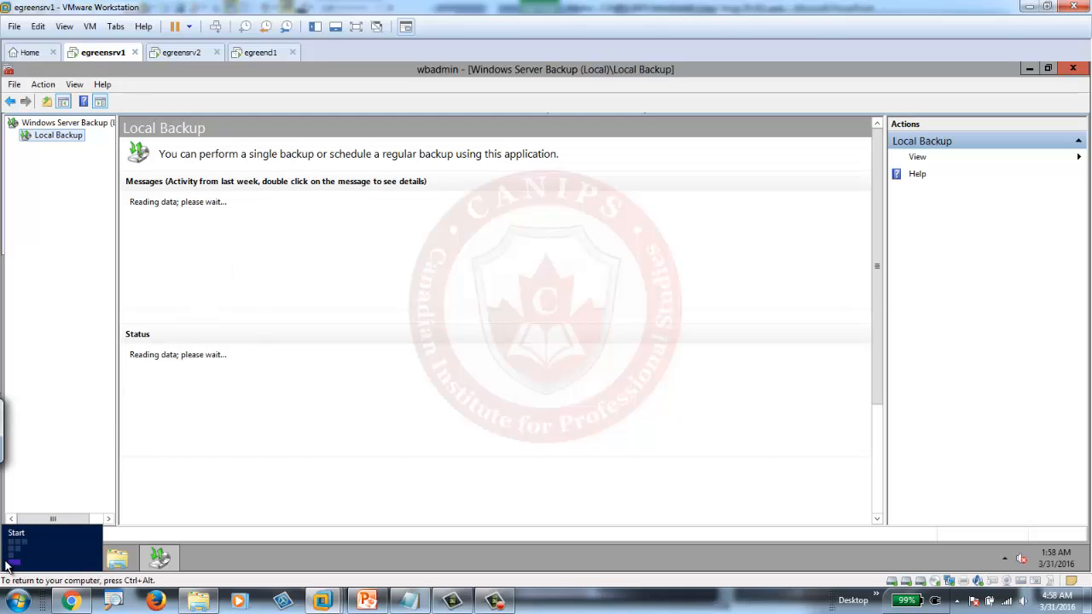
- Open Command Prompt, snap it to the right half, and run 'wbadmin get versions'
click(6, 563)
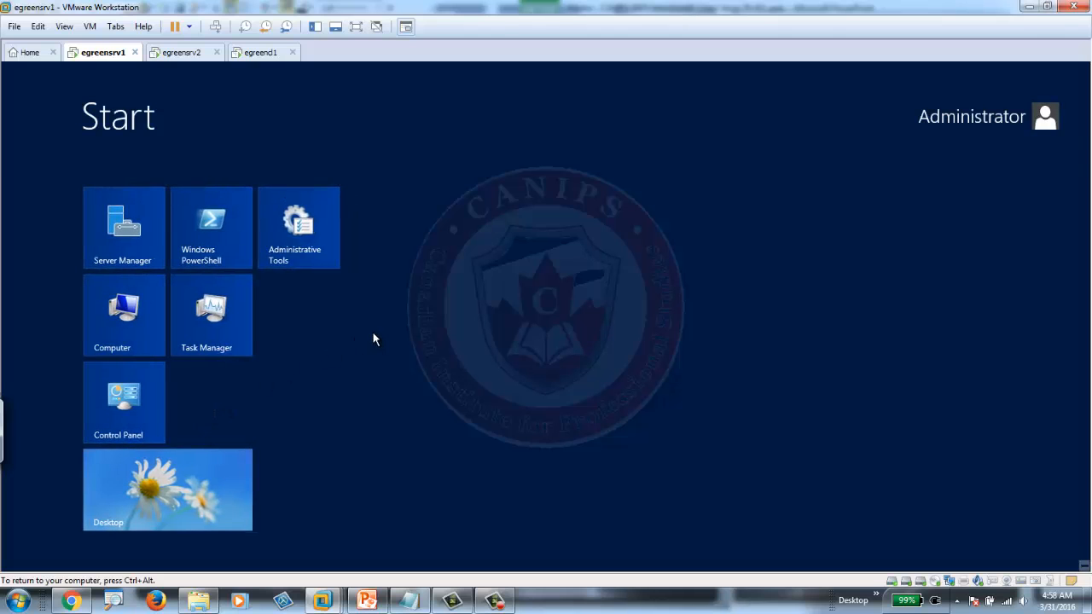
text(cmd)
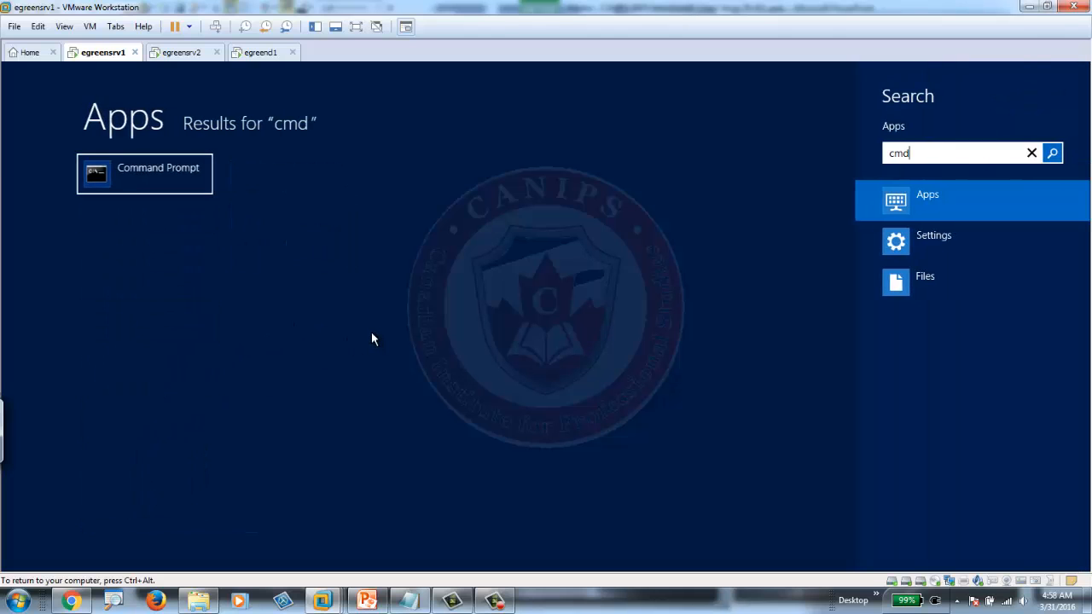
key(Return)
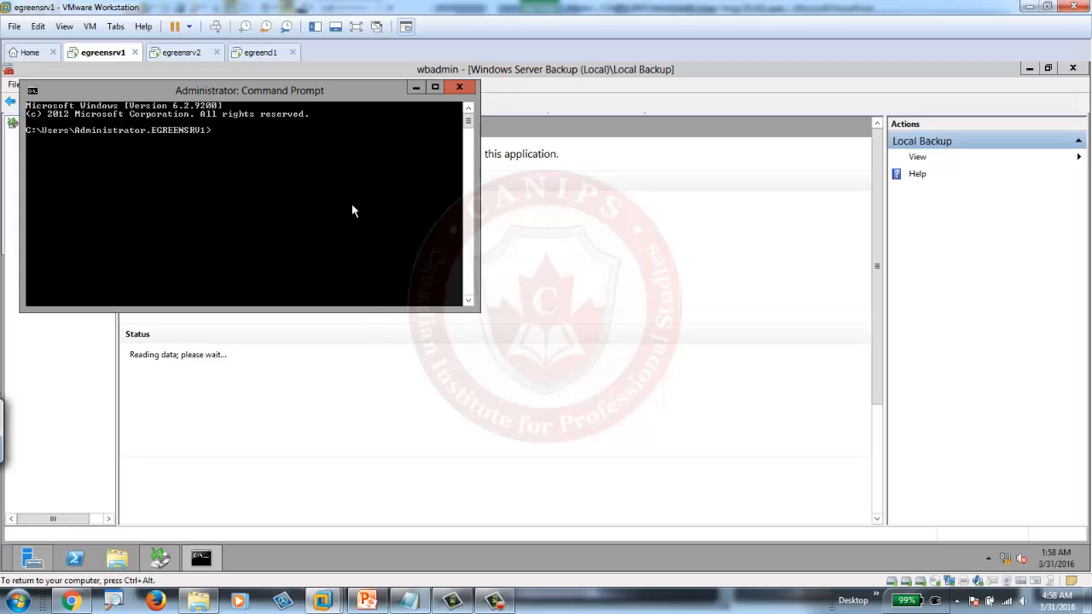
text(wbadmin)
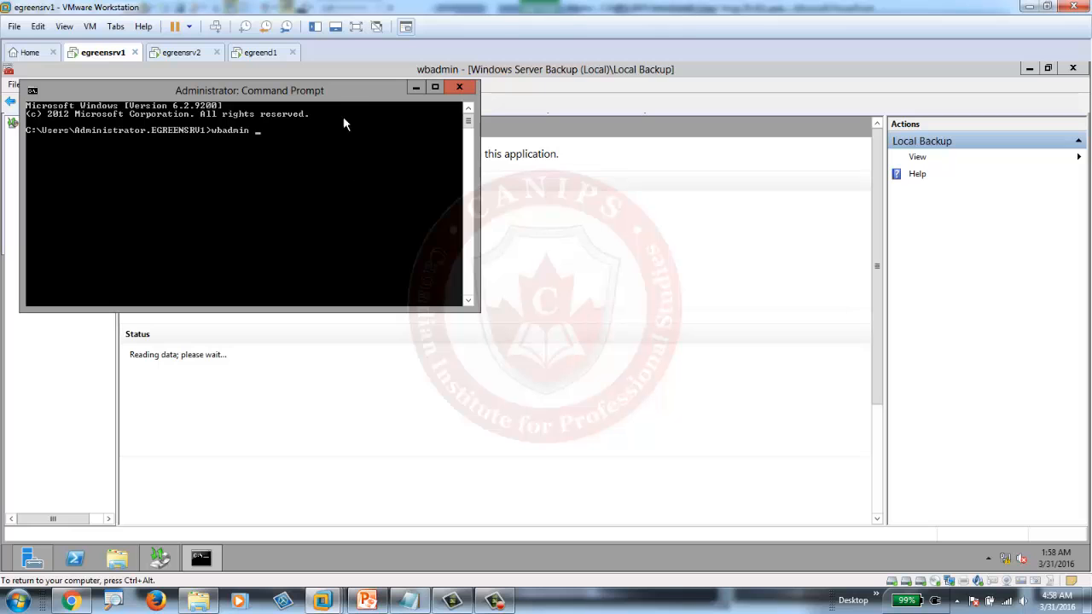
double_click(338, 94)
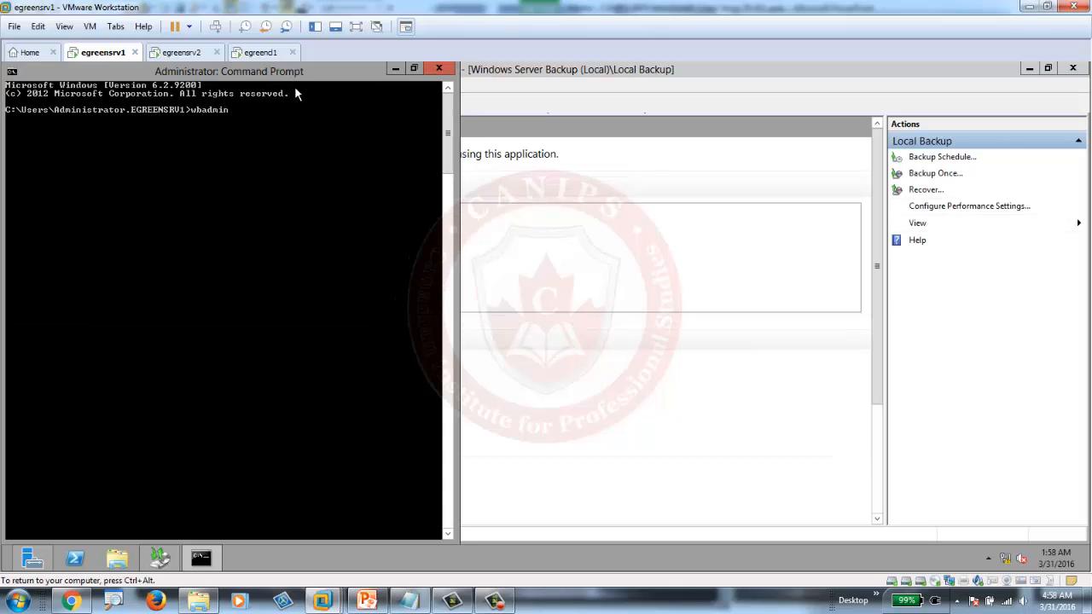
key(super+Right)
key(super+Right)
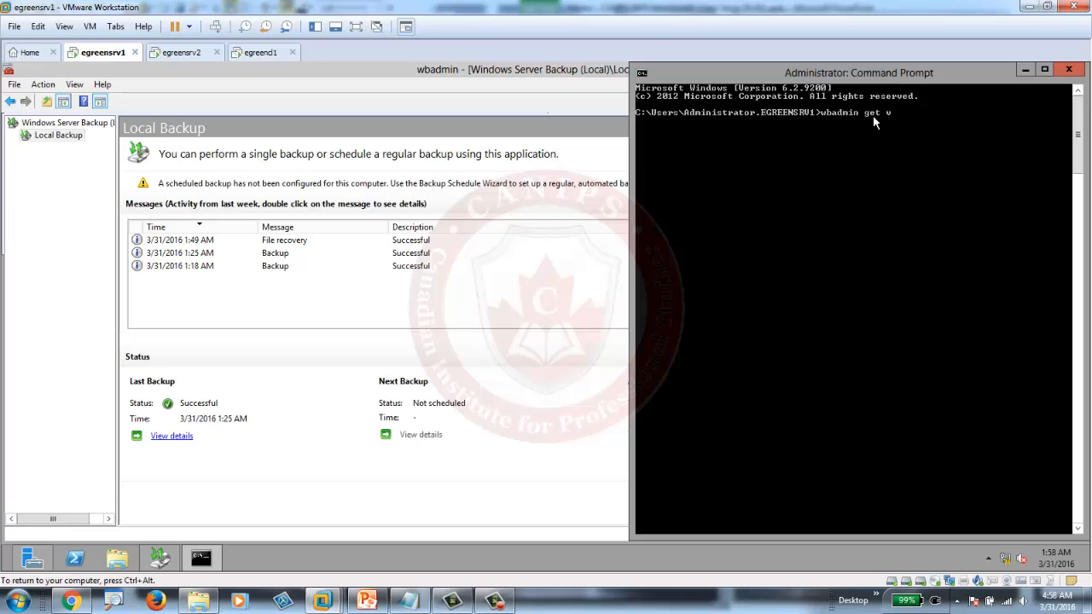
text(ersions)
key(Return)
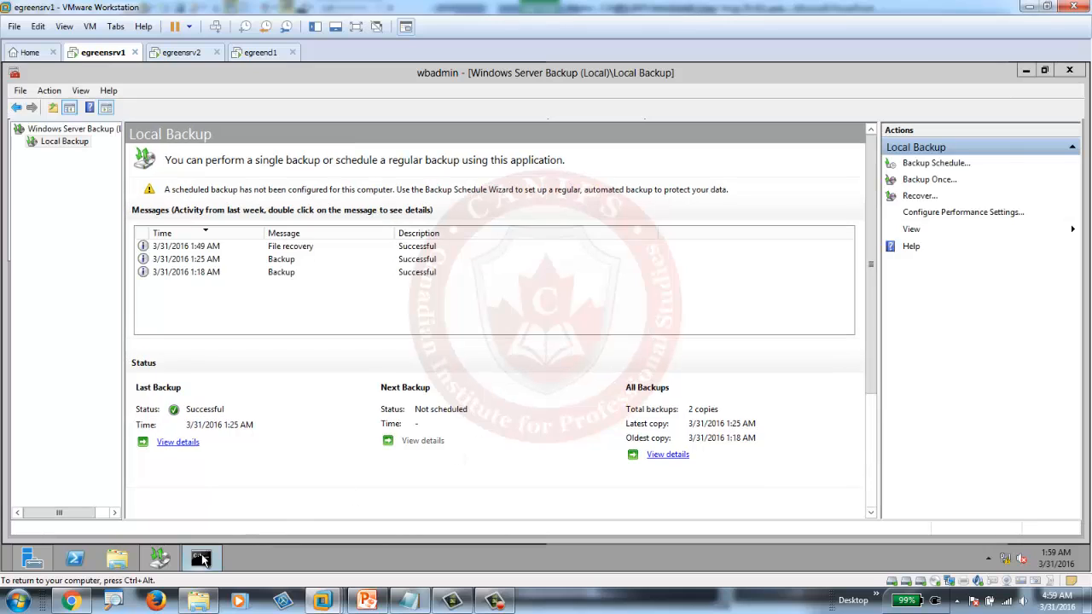
- Bring the Command Prompt showing the backup versions list to the front
click(205, 559)
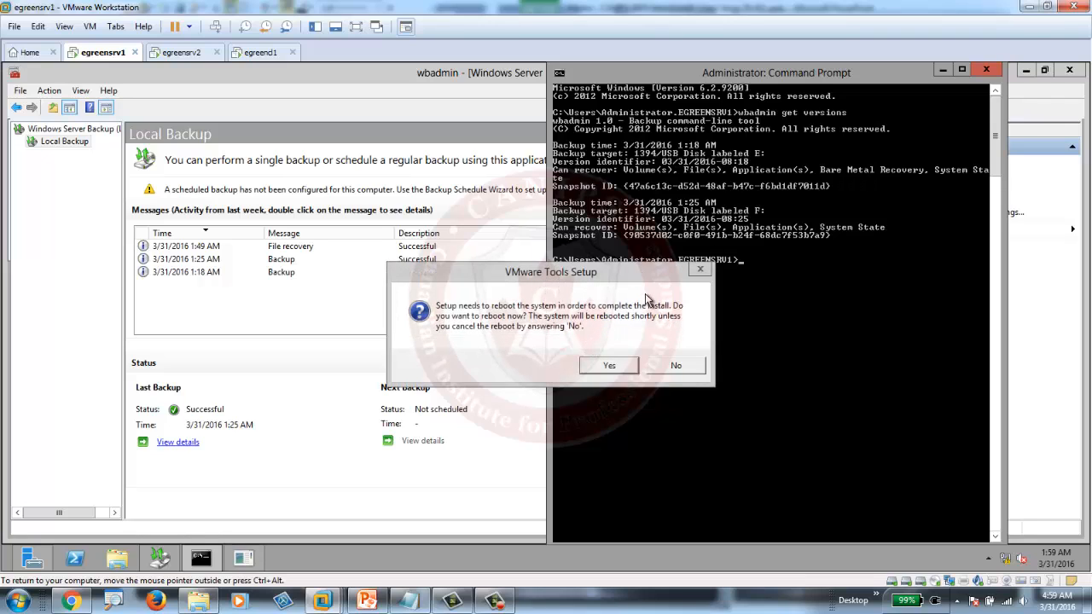
- Move the VMware Tools reboot prompt aside and run 'wbadmin' to list its commands
drag(638, 276, 295, 421)
click(780, 343)
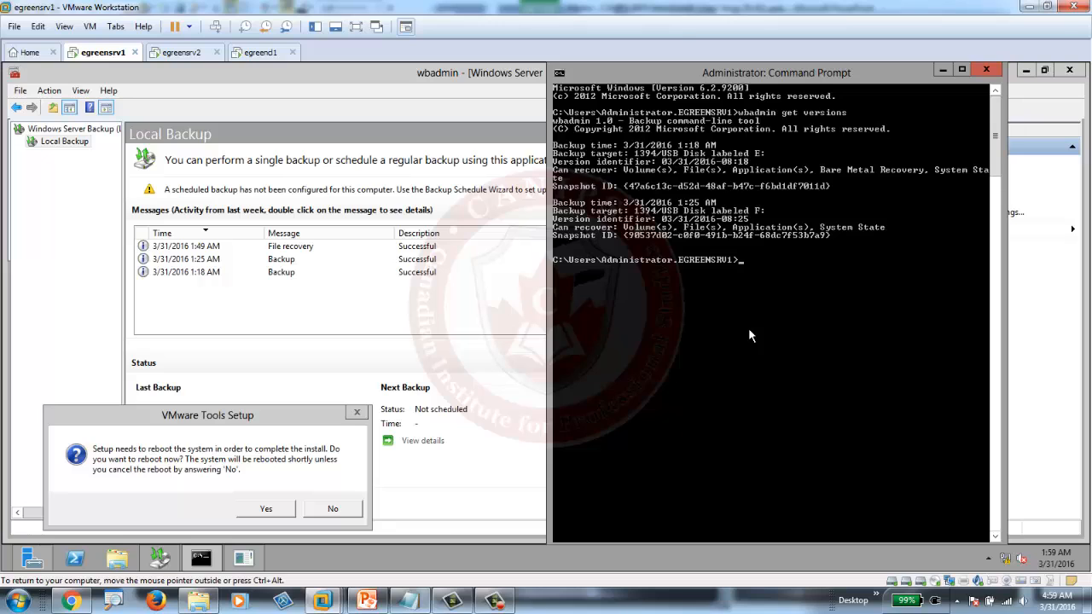
text(wbadmin)
key(Return)
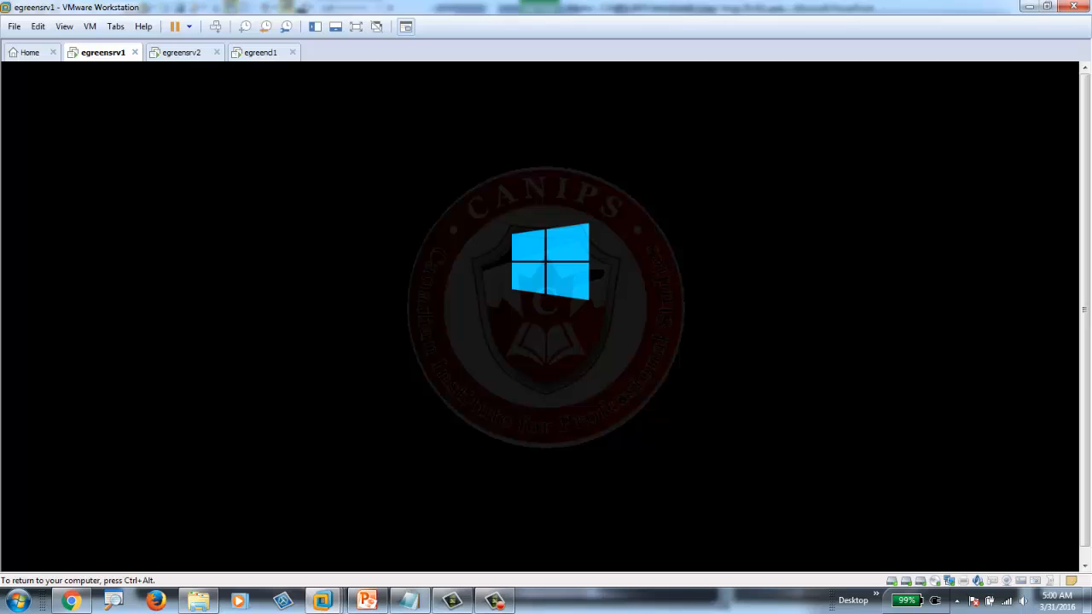
- Release keyboard and mouse from the VM with Ctrl+Alt after the reboot
key(ctrl+alt)
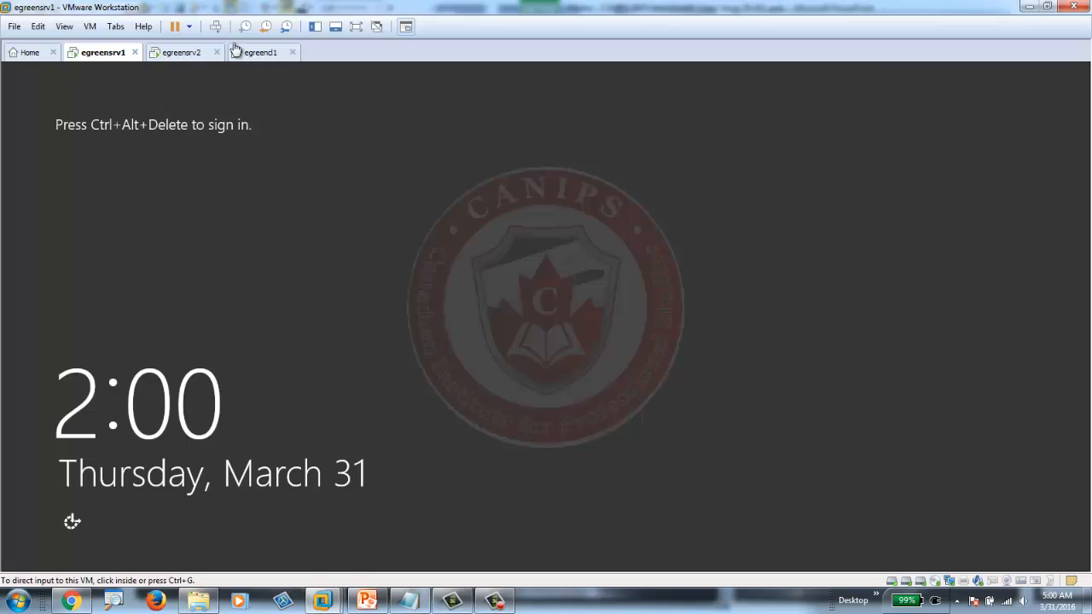
- Send Ctrl+Alt+Del to the VM and sign in with the Administrator password
click(215, 27)
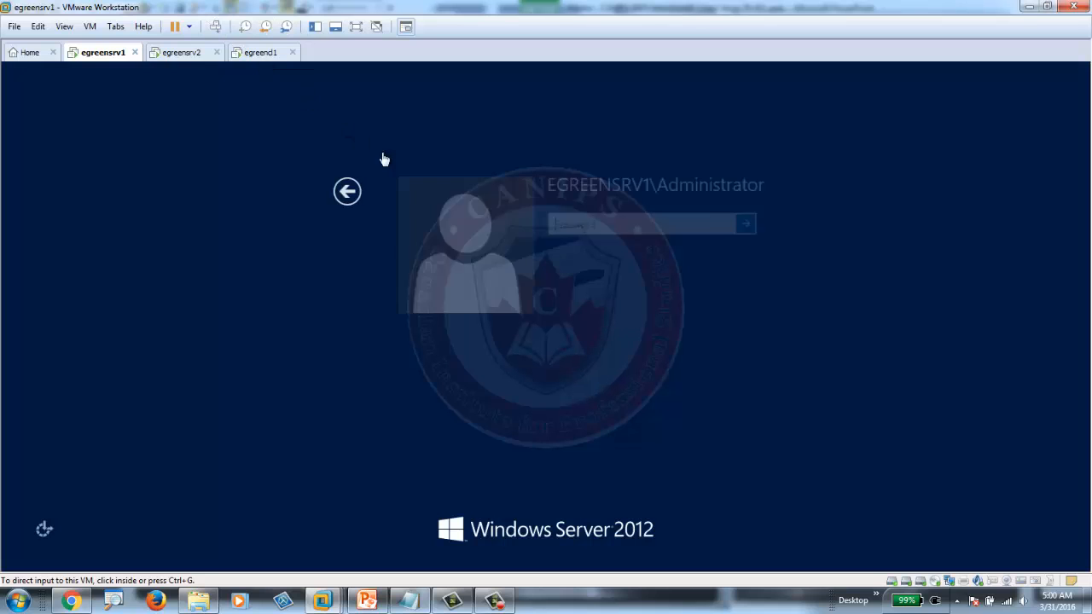
click(592, 223)
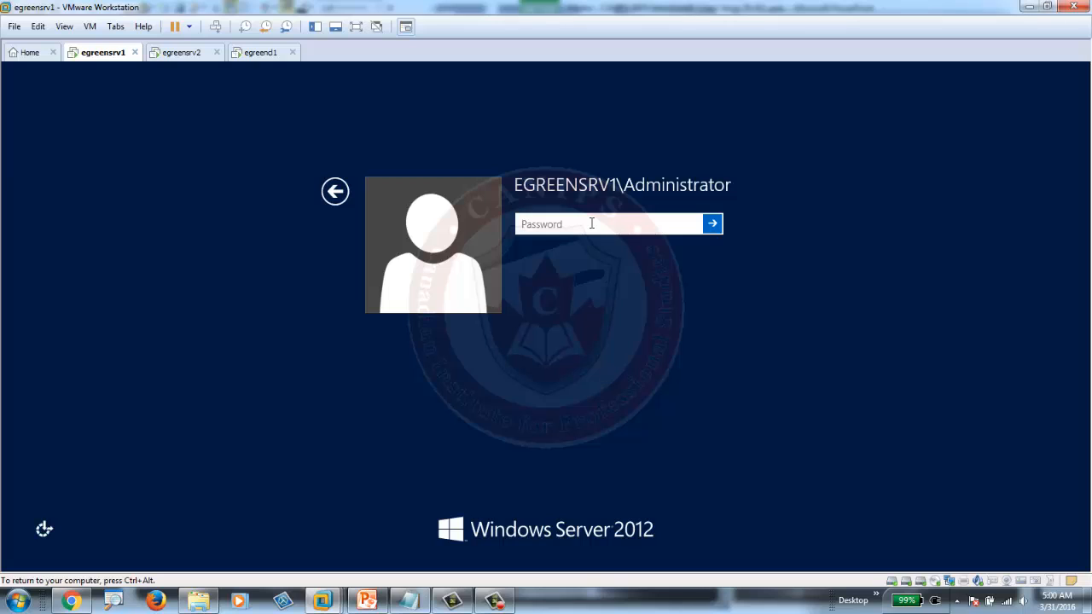
text(Pa)
key(Return)
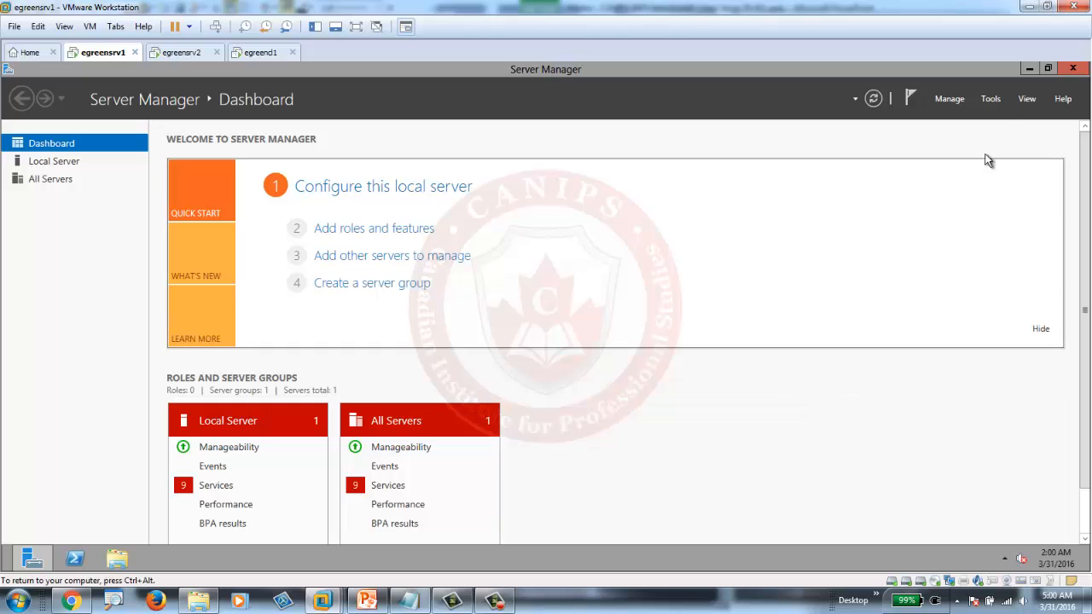
- Open Active Directory Users and Computers from Tools, dismiss its domain warning, and close it
click(991, 99)
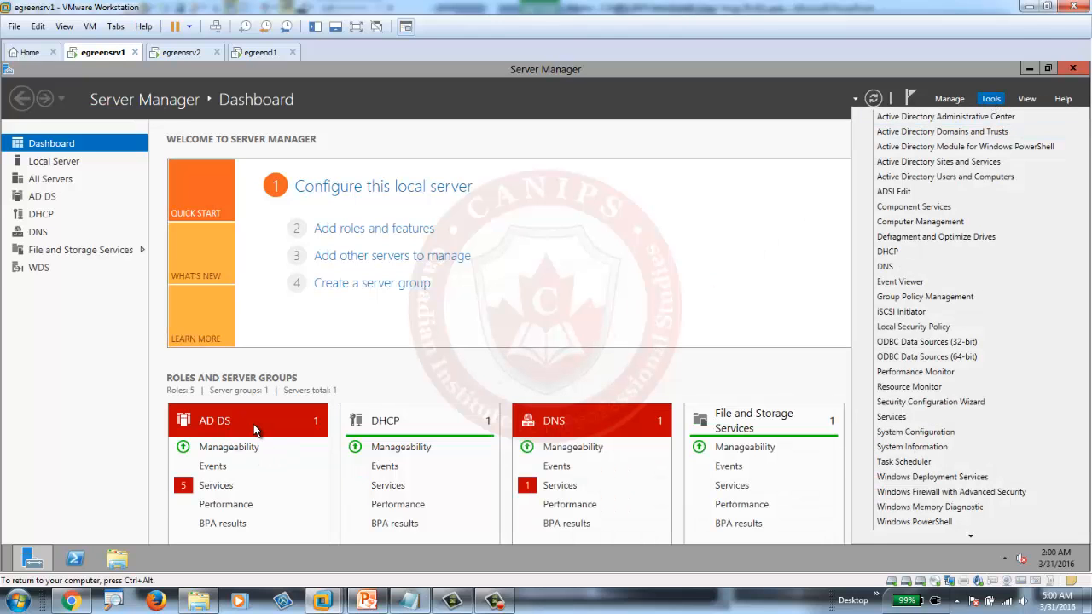
click(951, 177)
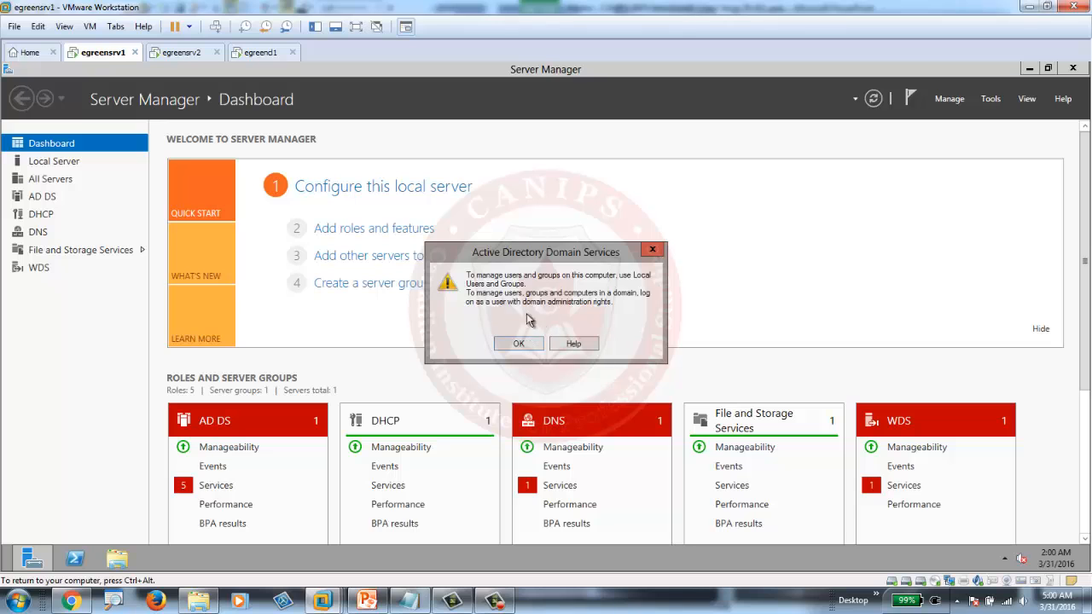
click(653, 251)
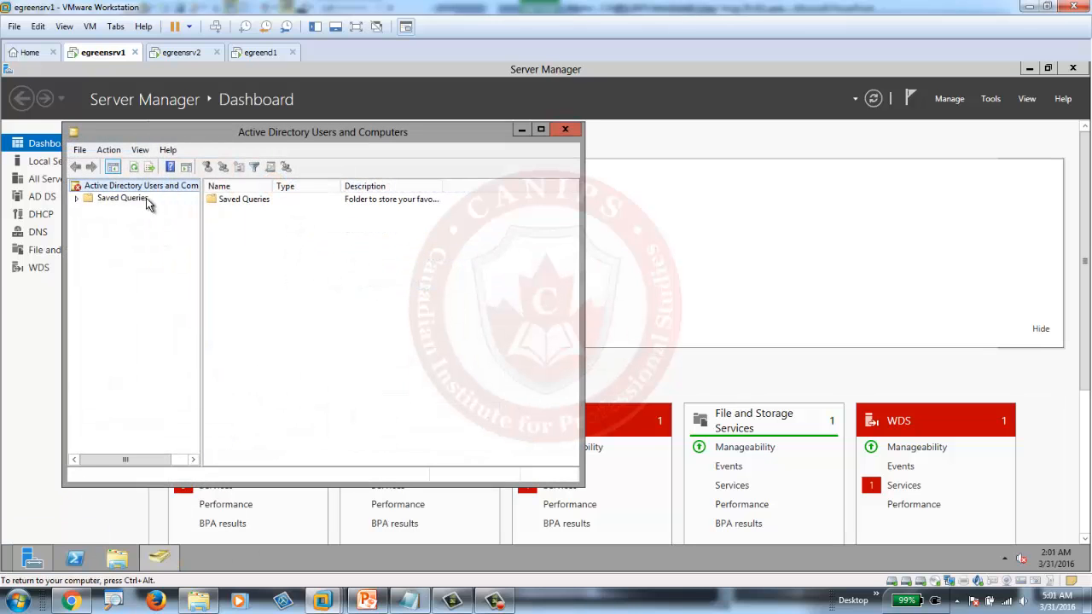
click(565, 129)
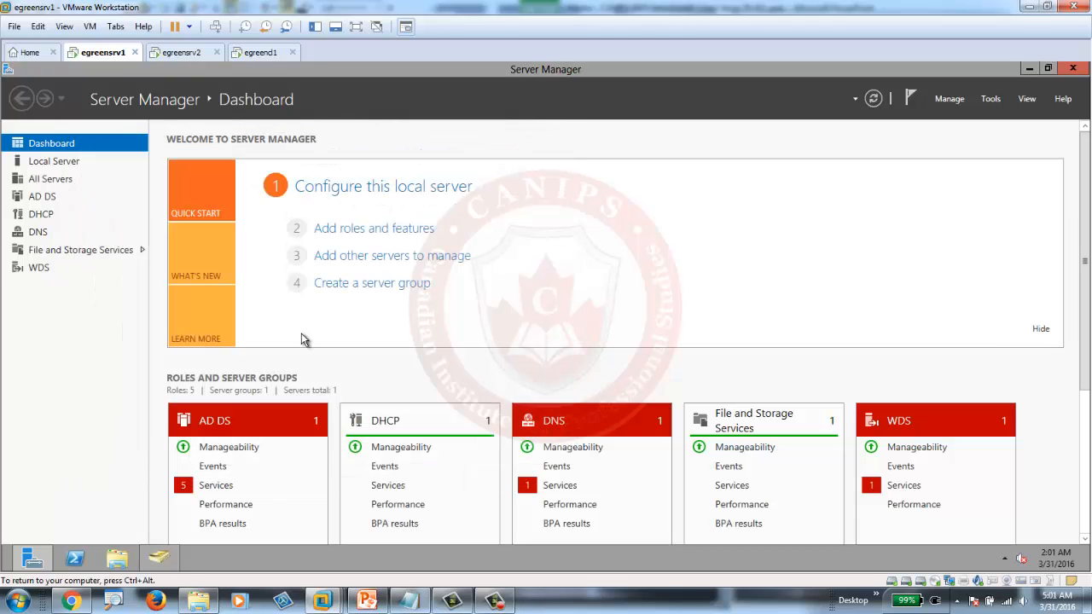
- Launch Command Prompt, snap it to the right half, and run wbadmin get versions
click(10, 566)
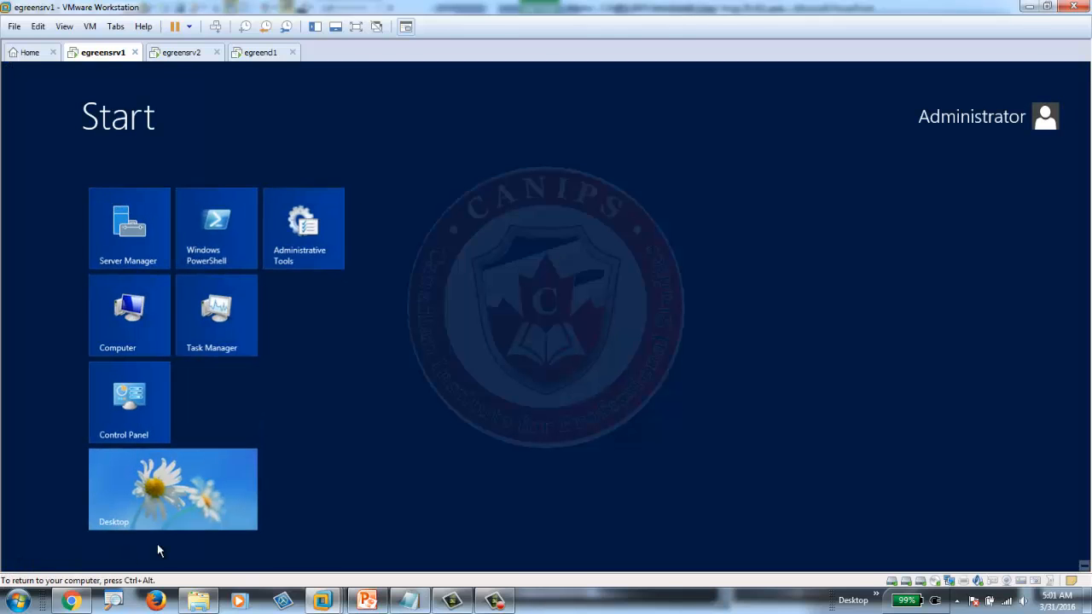
text(cmd)
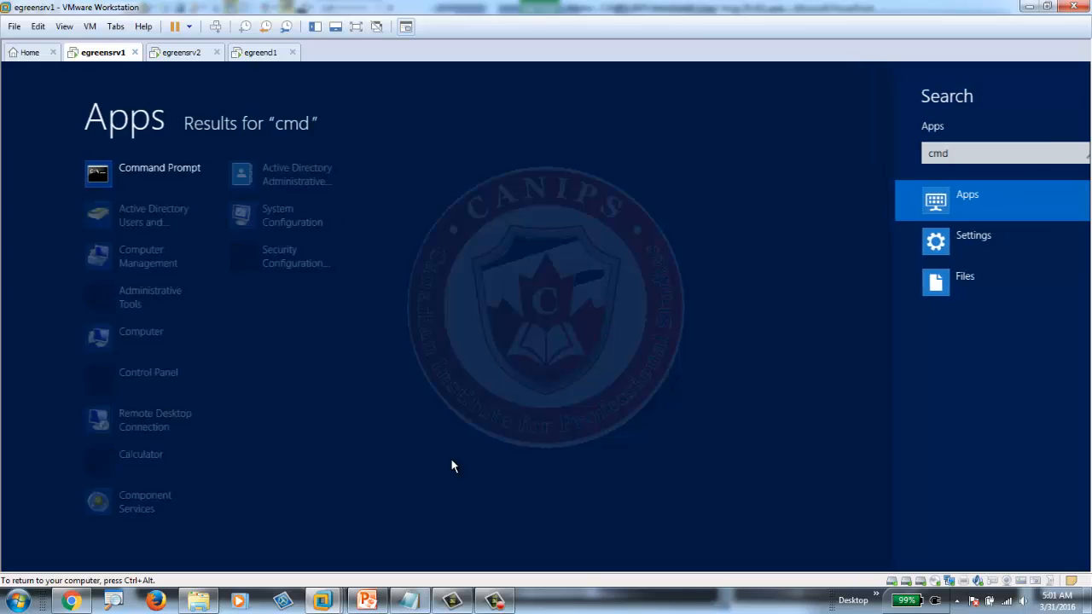
key(Return)
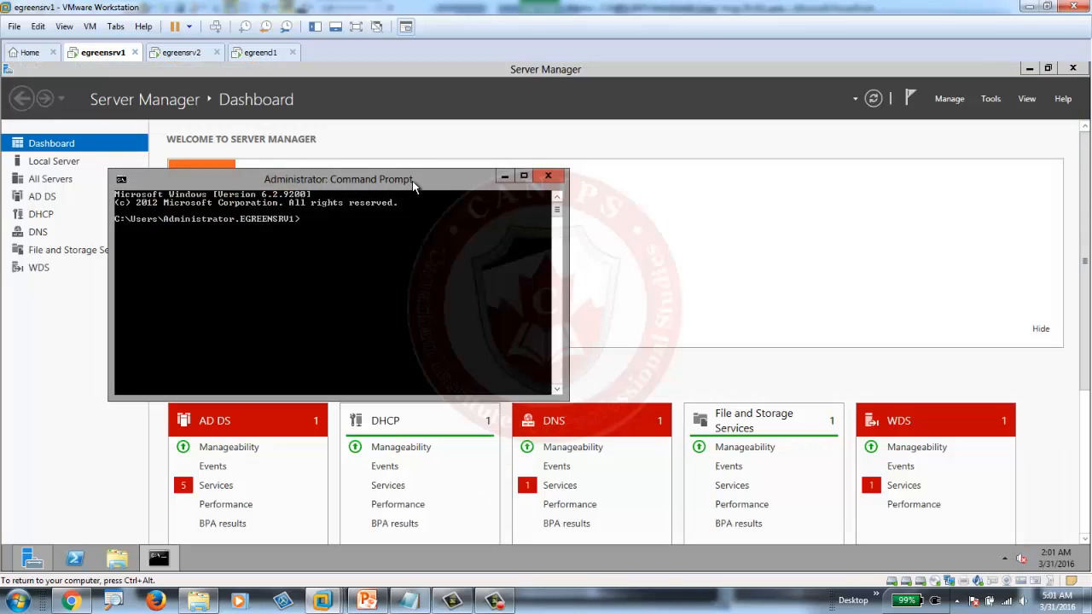
drag(412, 181, 1089, 86)
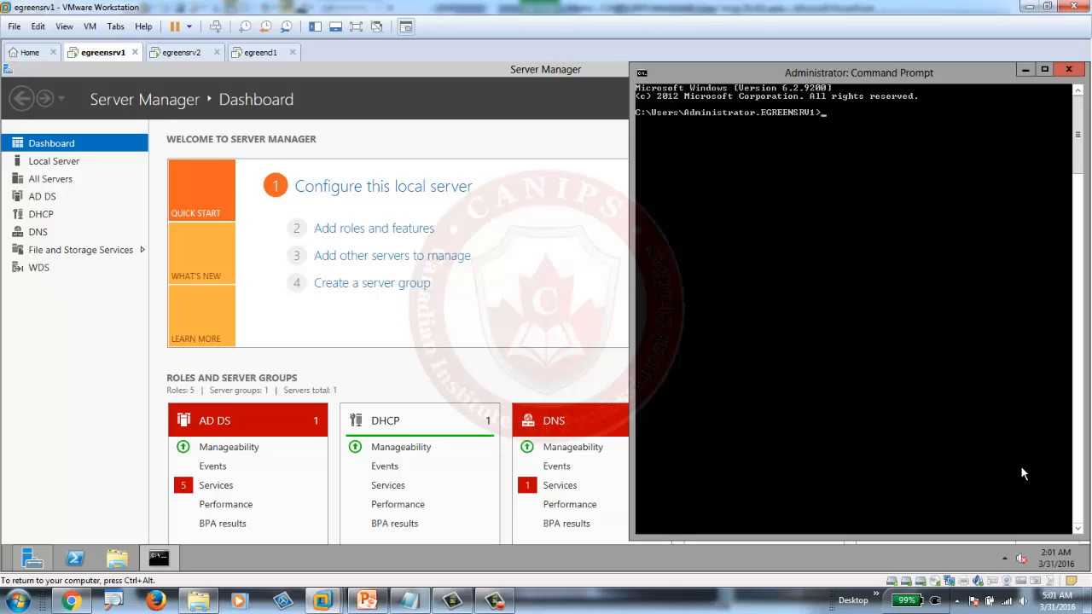
text(wbadmin get versions)
key(Return)
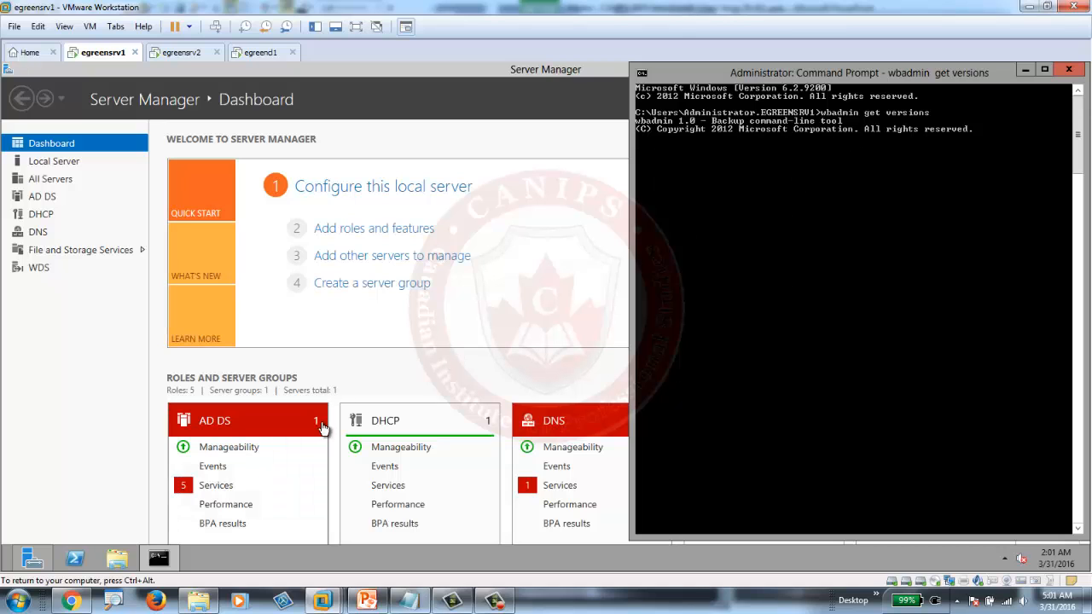
- Launch Windows Server Backup from Server Manager Tools and snap it to the left half
click(587, 310)
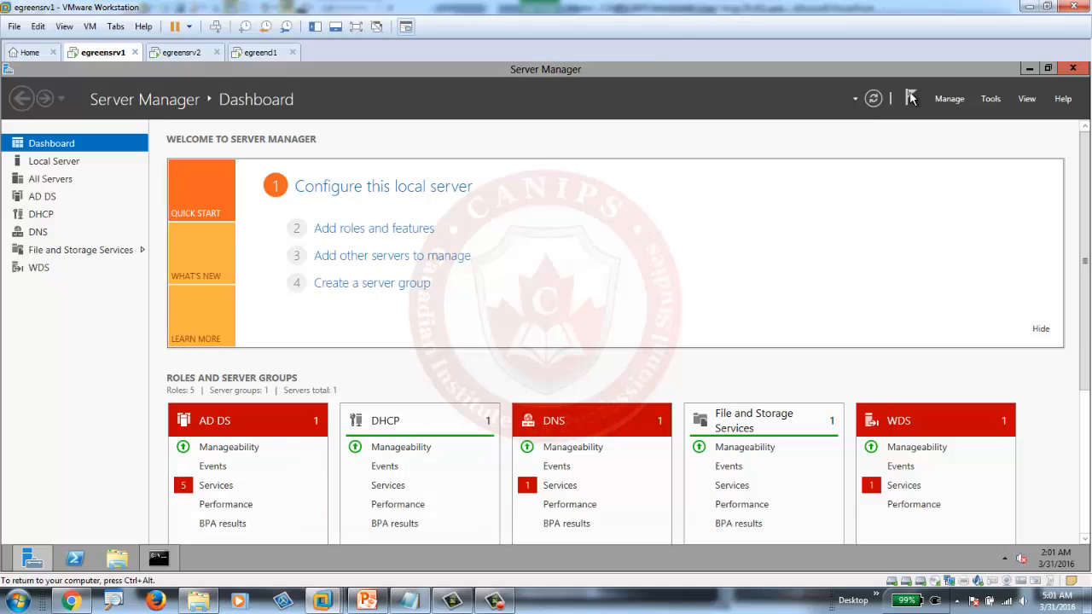
click(991, 98)
mouse_move(970, 536)
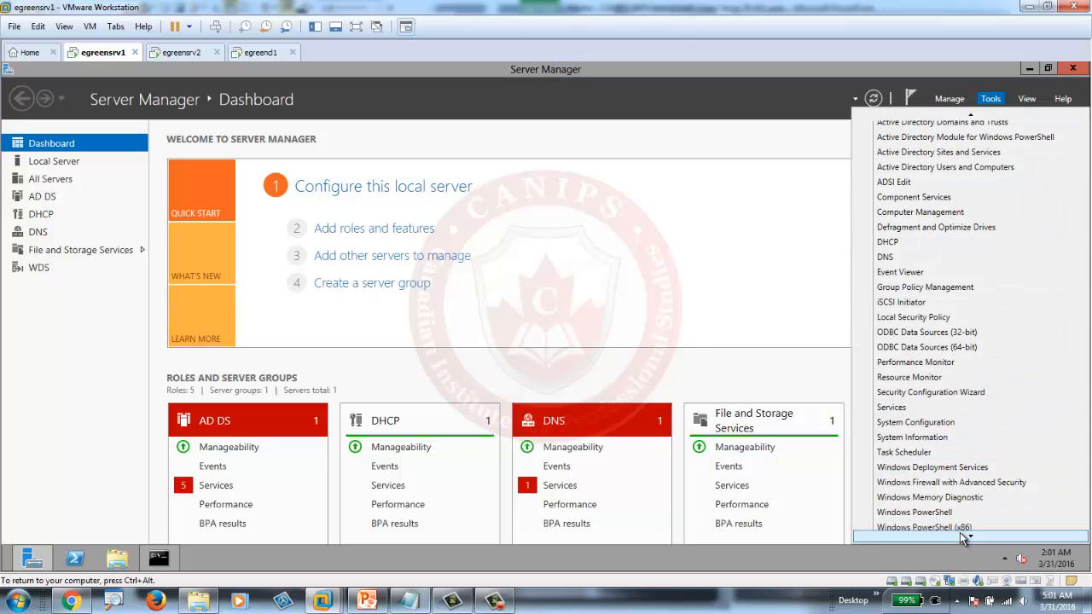
click(971, 536)
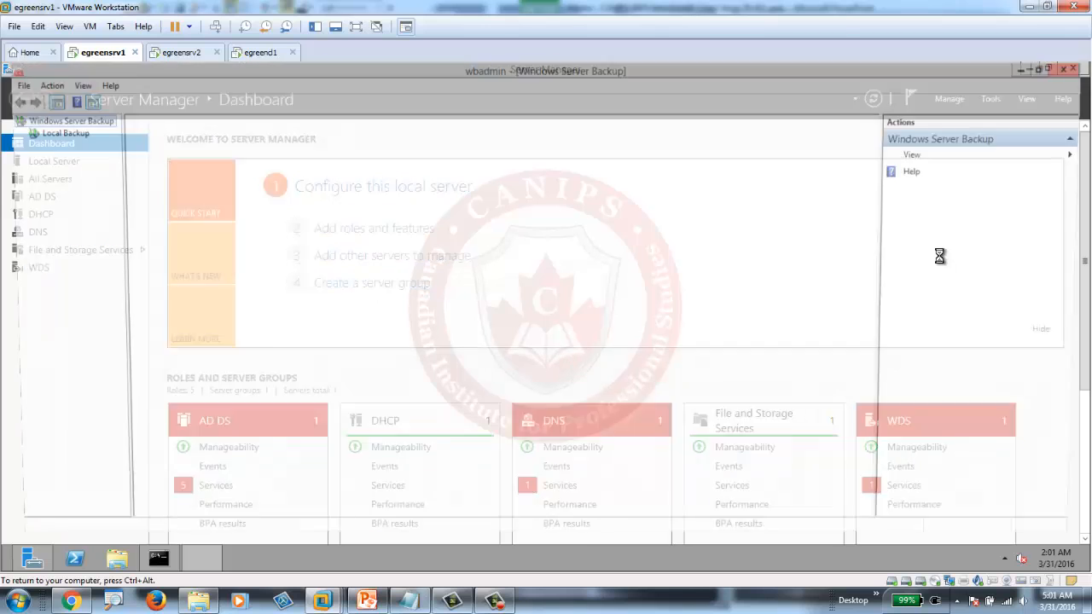
double_click(790, 73)
drag(762, 72, 1, 171)
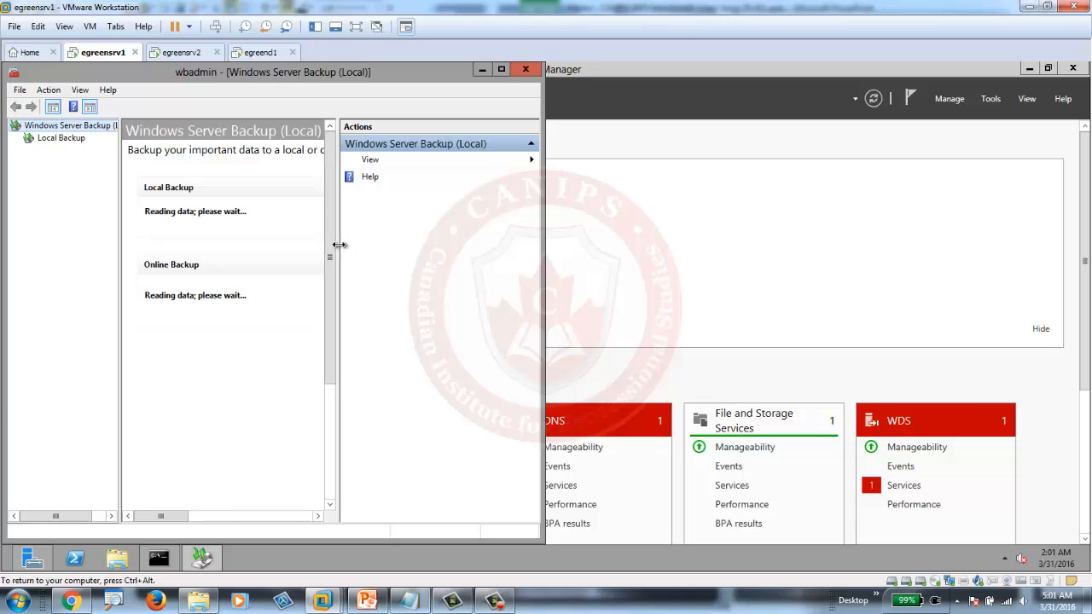
- Widen the backup console's central pane and window, and bring the Command Prompt back on the right
drag(339, 245, 438, 241)
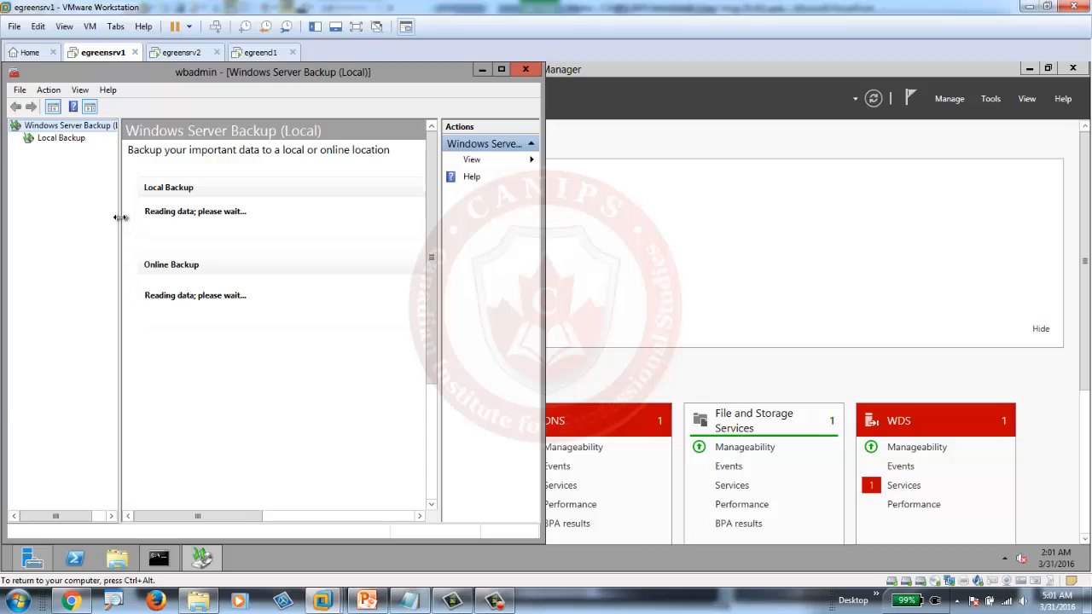
drag(120, 218, 92, 215)
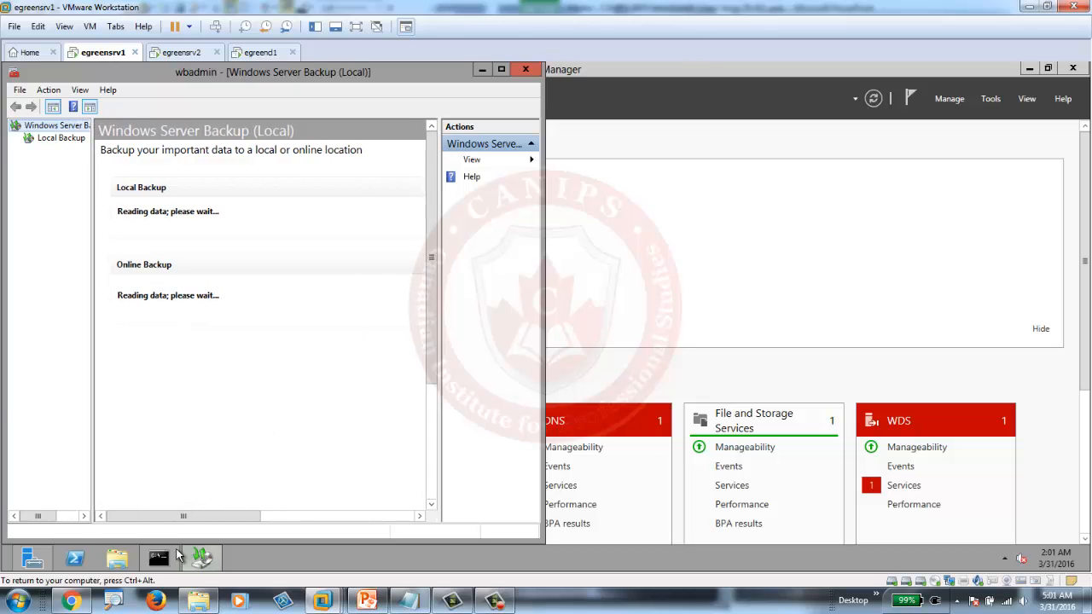
click(163, 558)
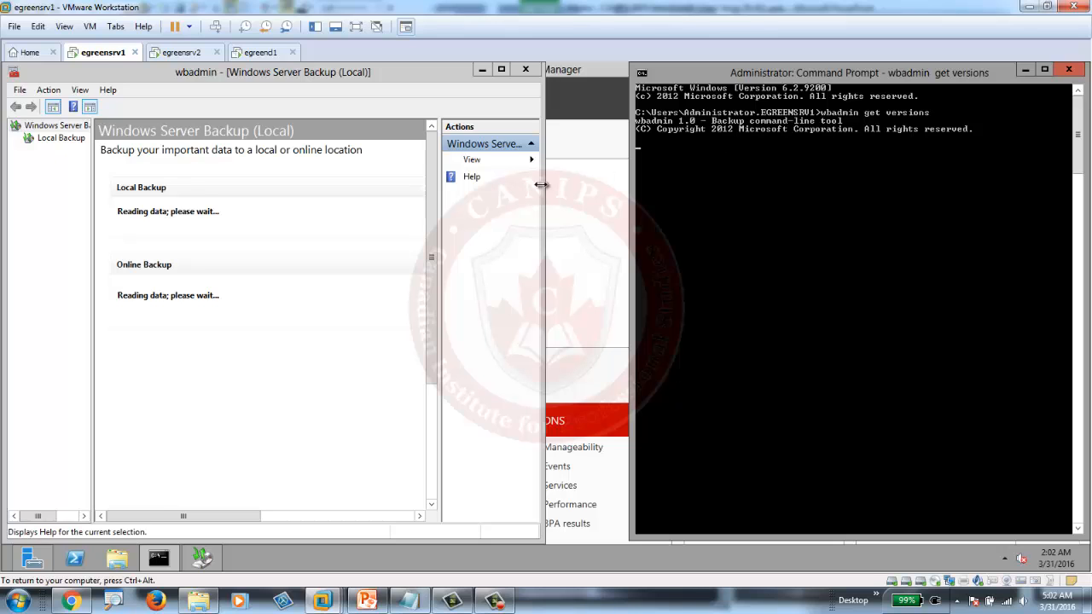
drag(542, 185, 622, 192)
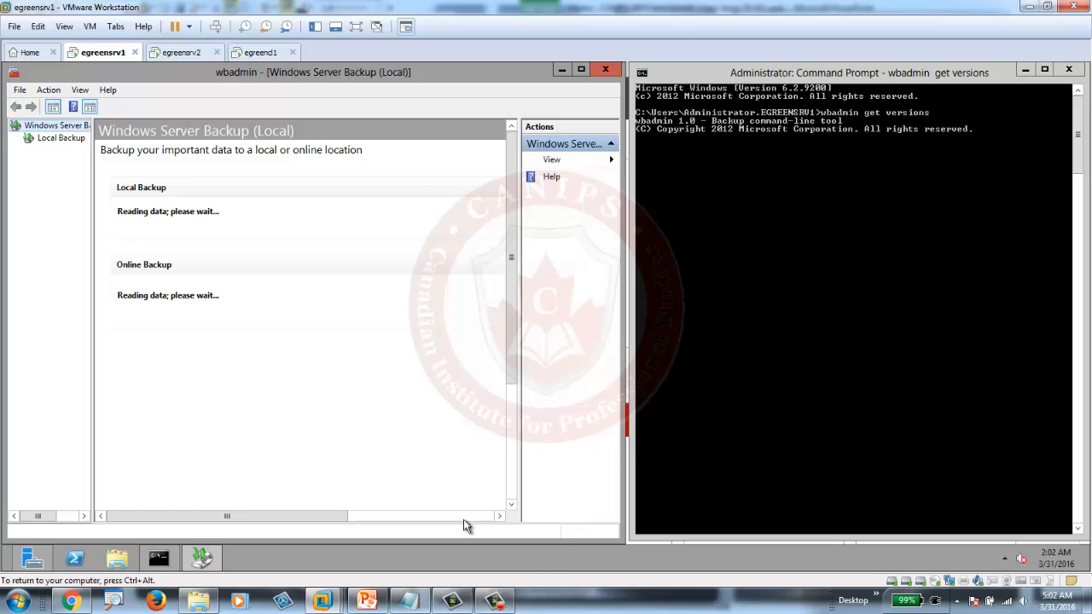
click(495, 602)
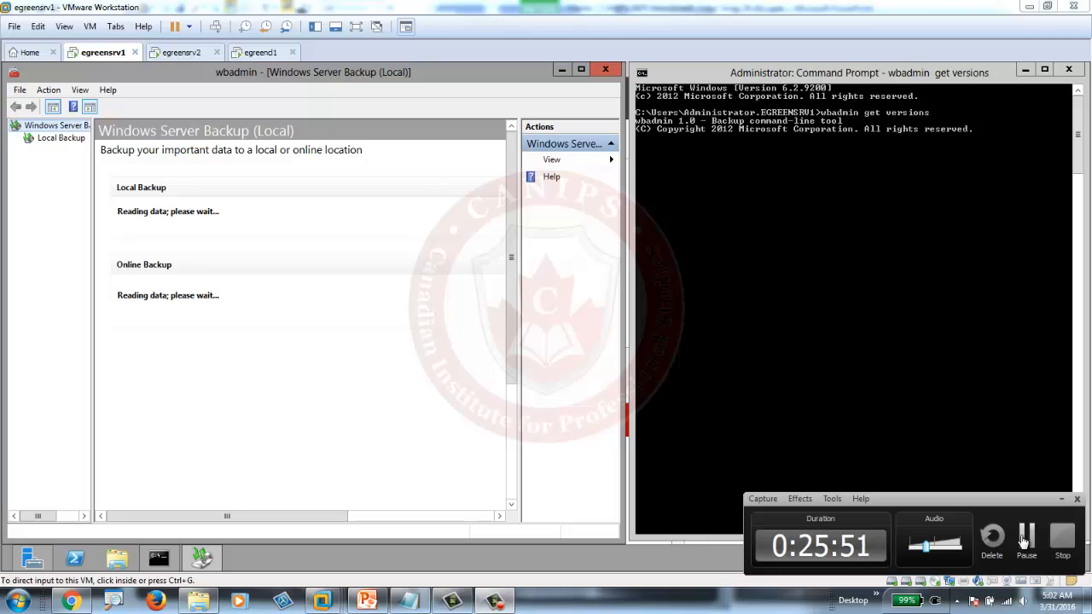
click(1025, 538)
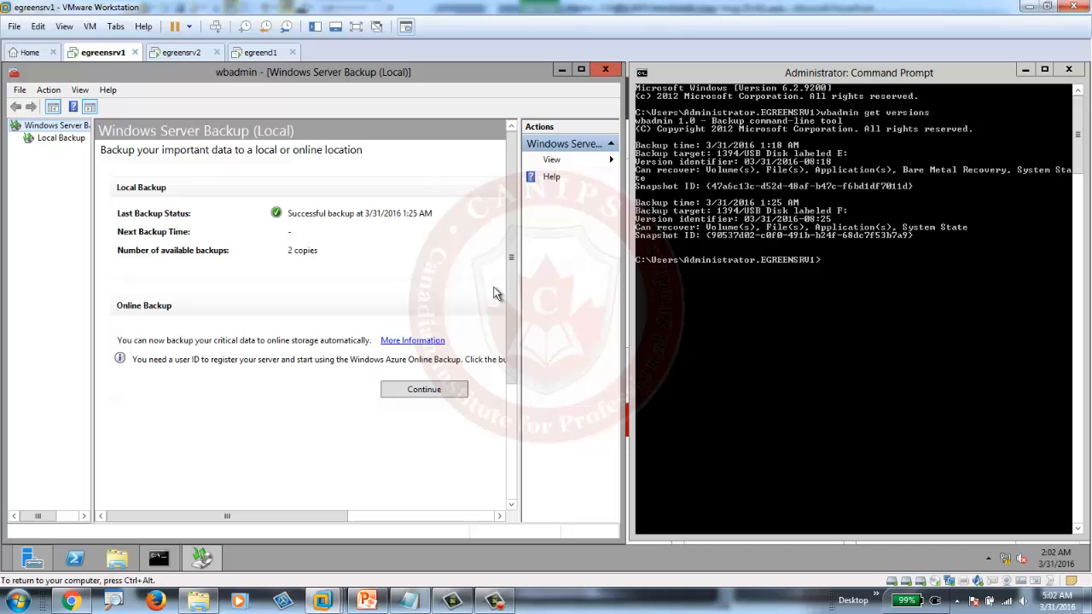
- From Local Backup, start the Recovery Wizard, pick the 1:25 AM backup, and choose System state recovery
click(62, 138)
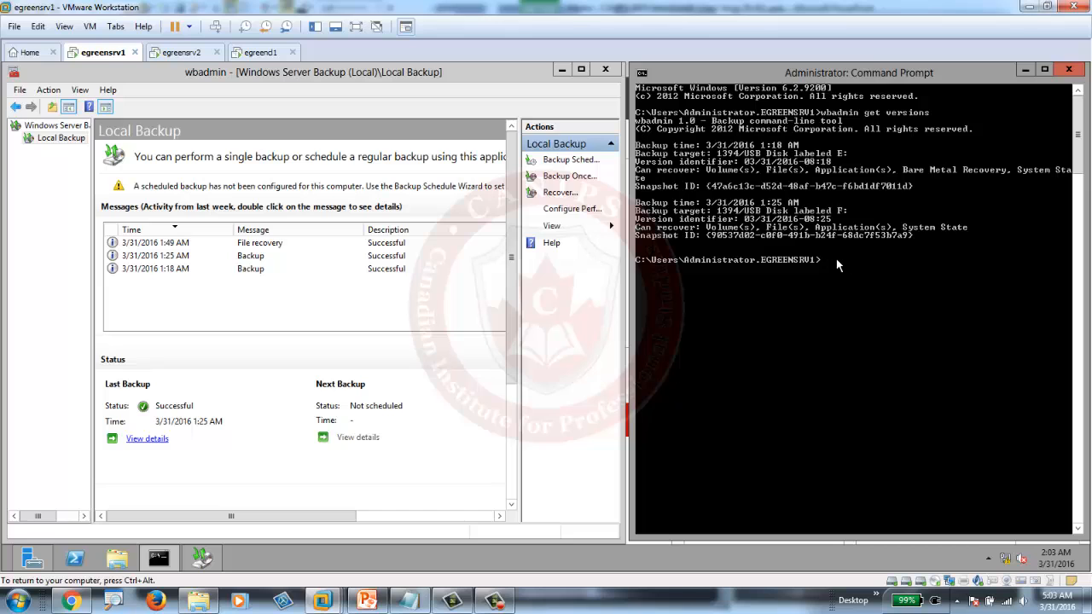
click(564, 194)
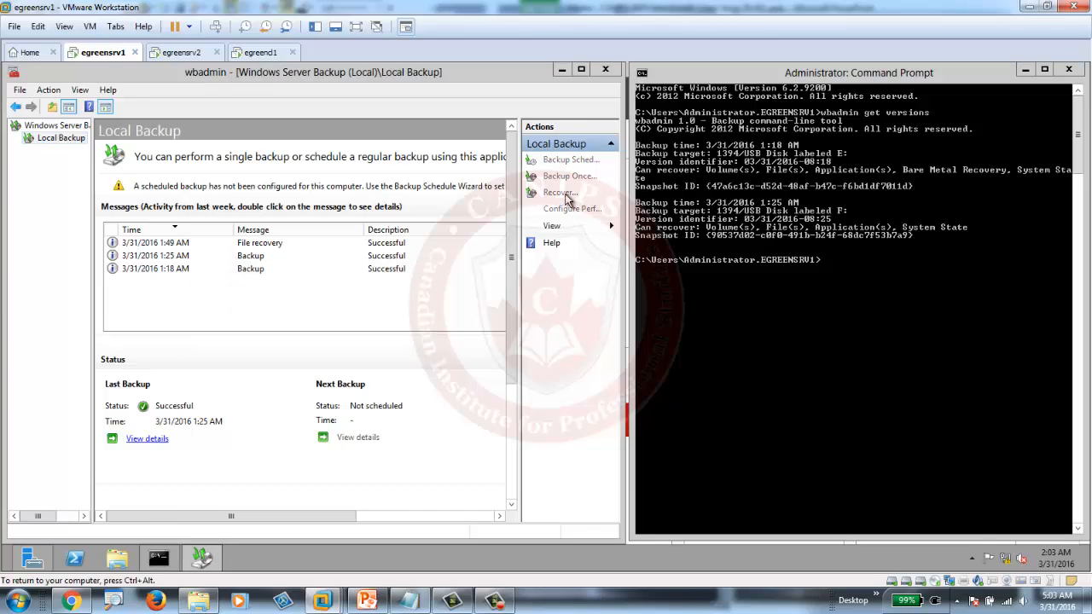
click(380, 477)
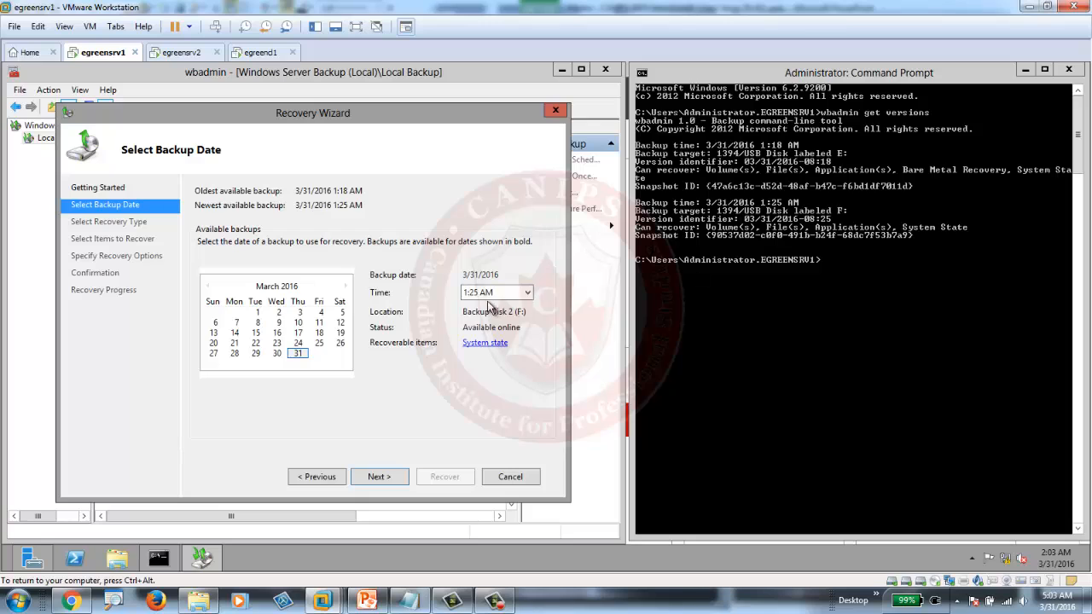
click(381, 478)
click(381, 478)
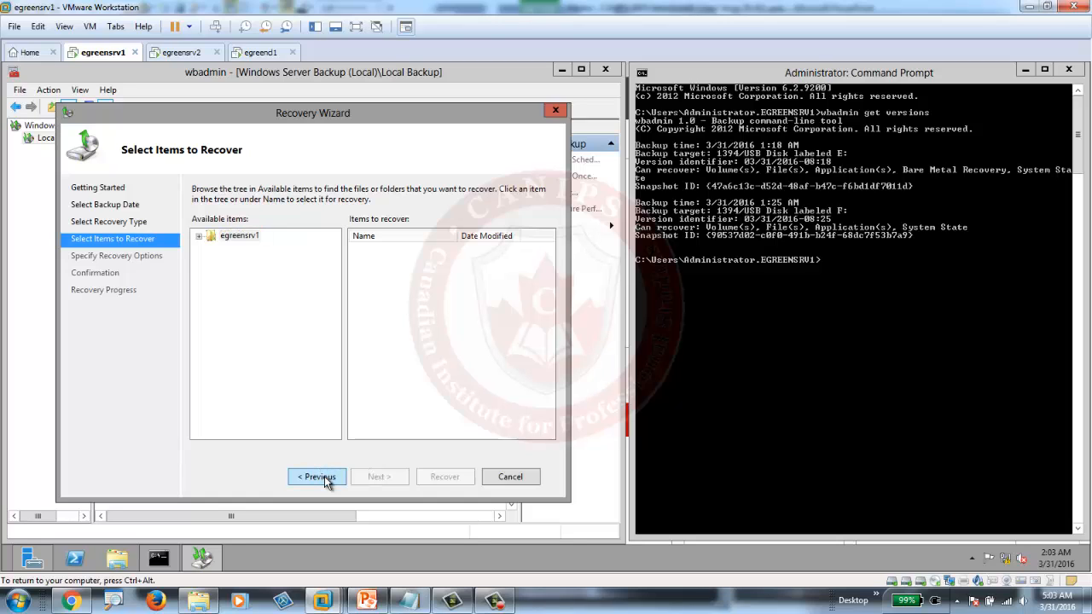
click(324, 476)
click(221, 350)
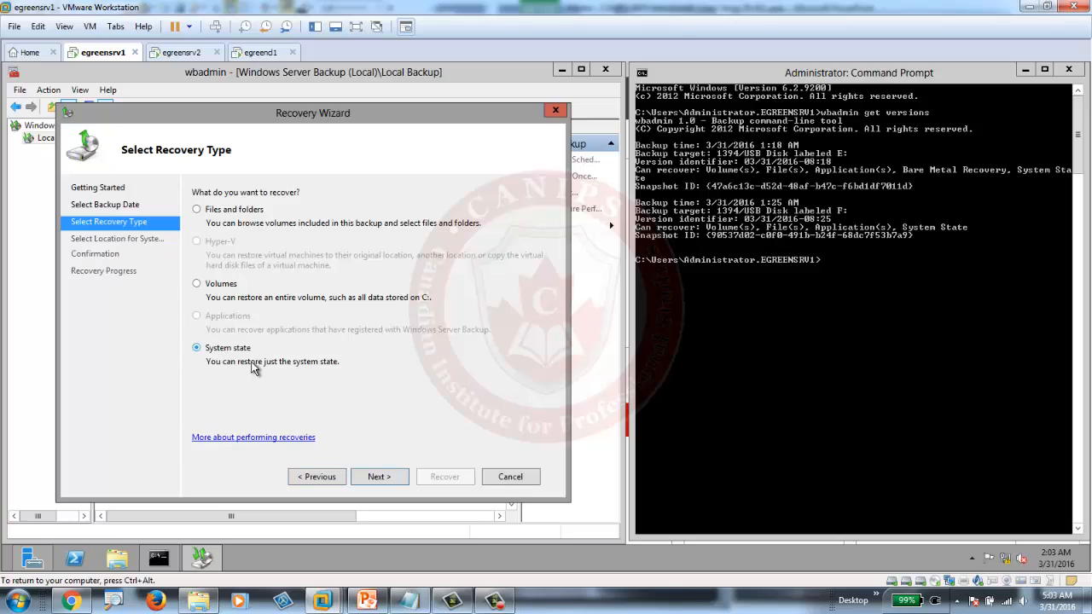
click(394, 478)
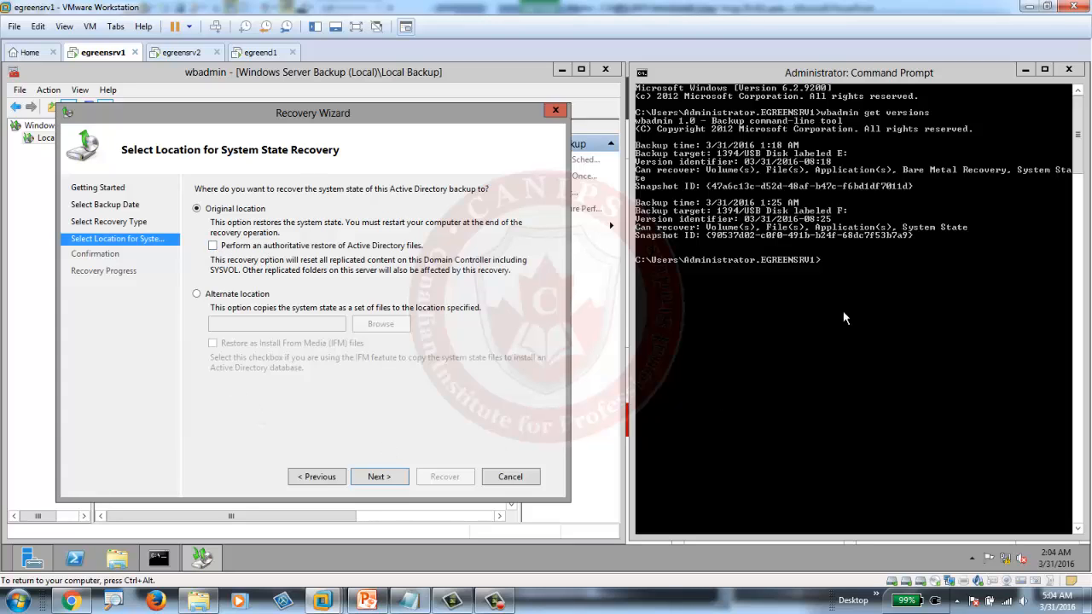
- Run wbadmin and wbadmin start systemstaterecovery to review supported commands and the recovery syntax
click(845, 270)
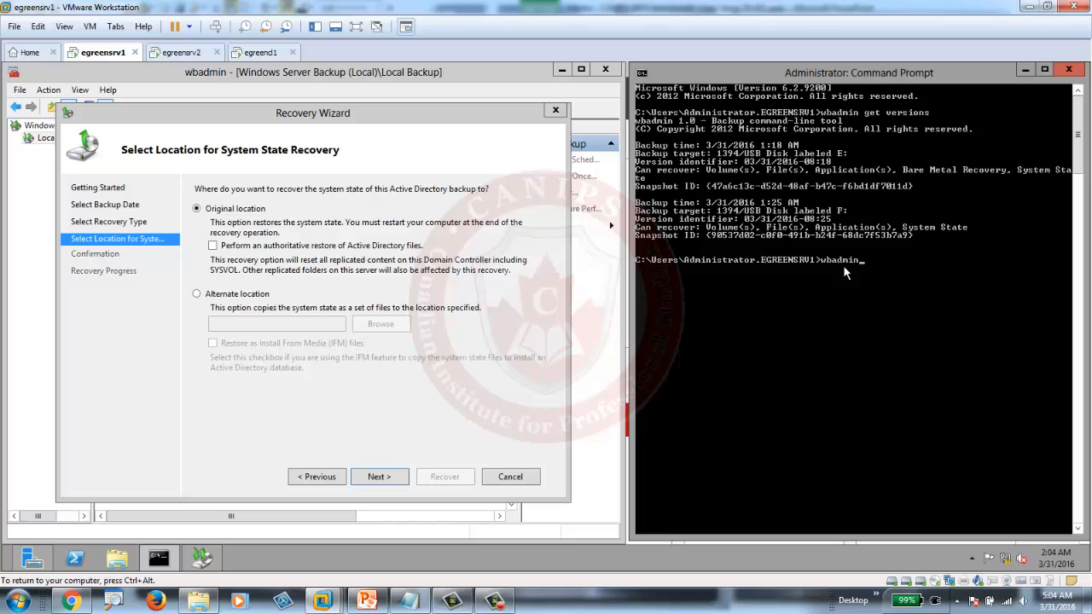
key(Return)
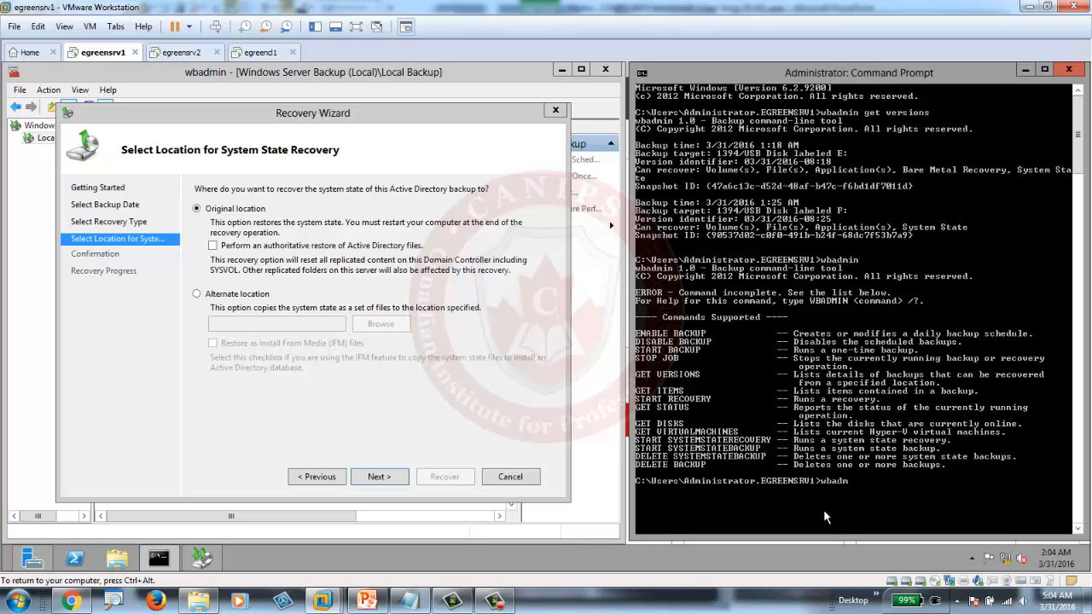
text(start systemstaterecovery)
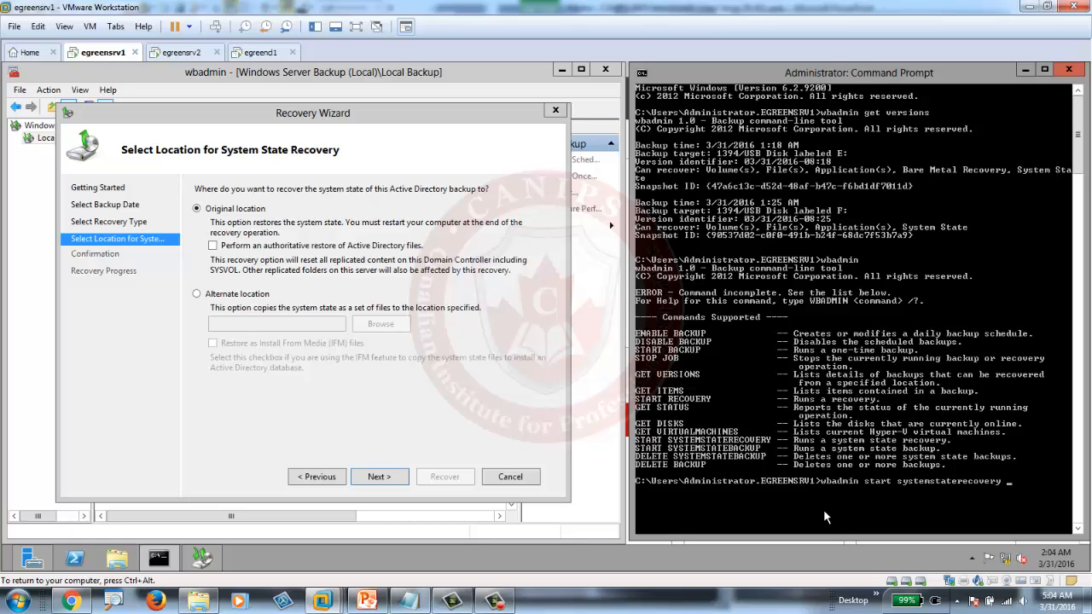
key(Return)
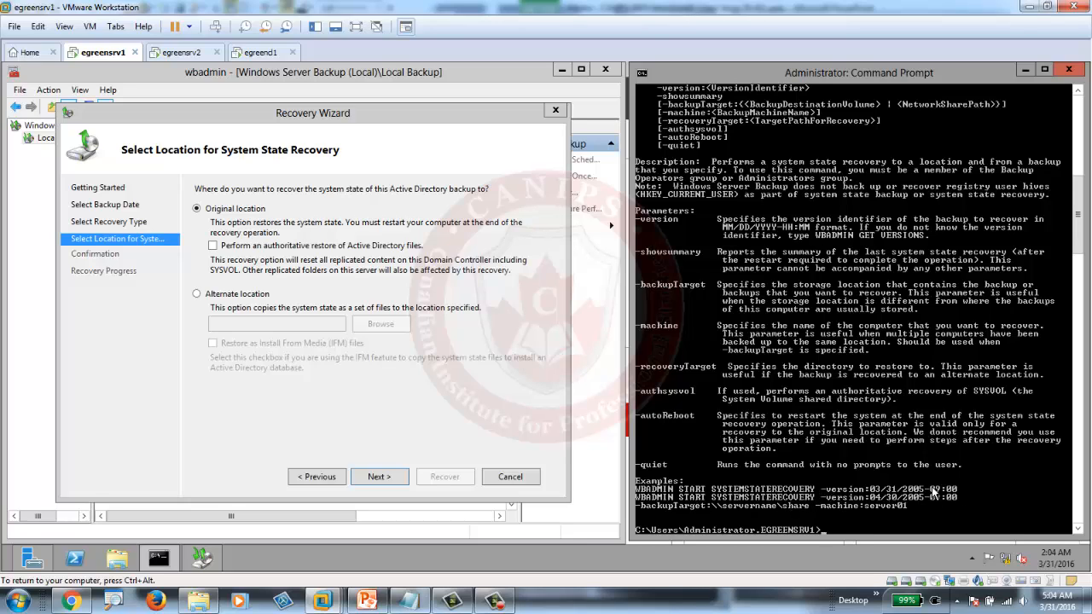
drag(1077, 192, 1058, 130)
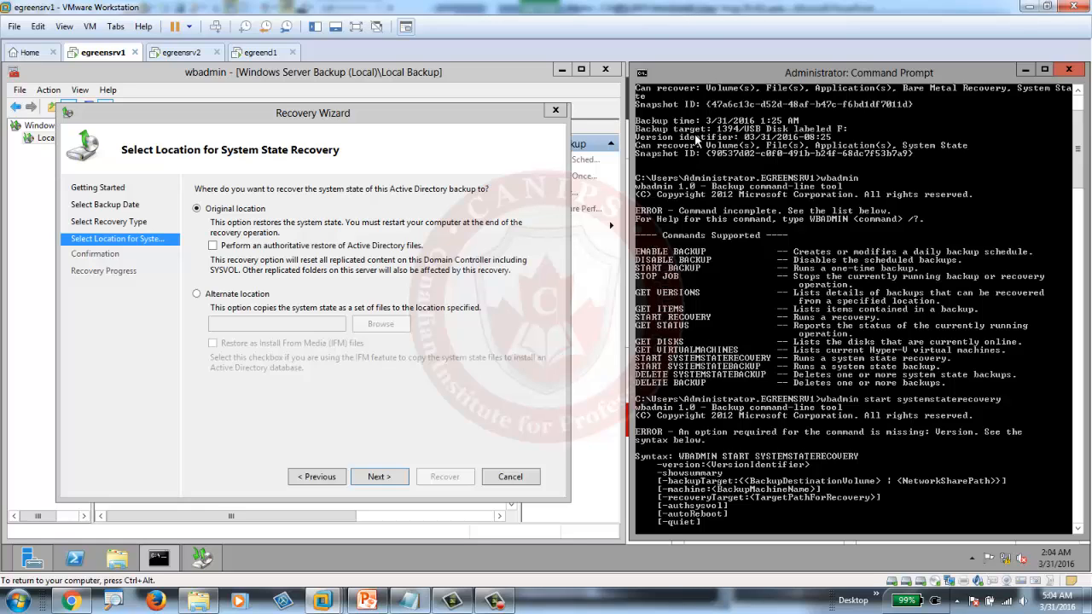
- Mark and copy the 1:25 AM backup's version identifier from the console output
right_click(777, 143)
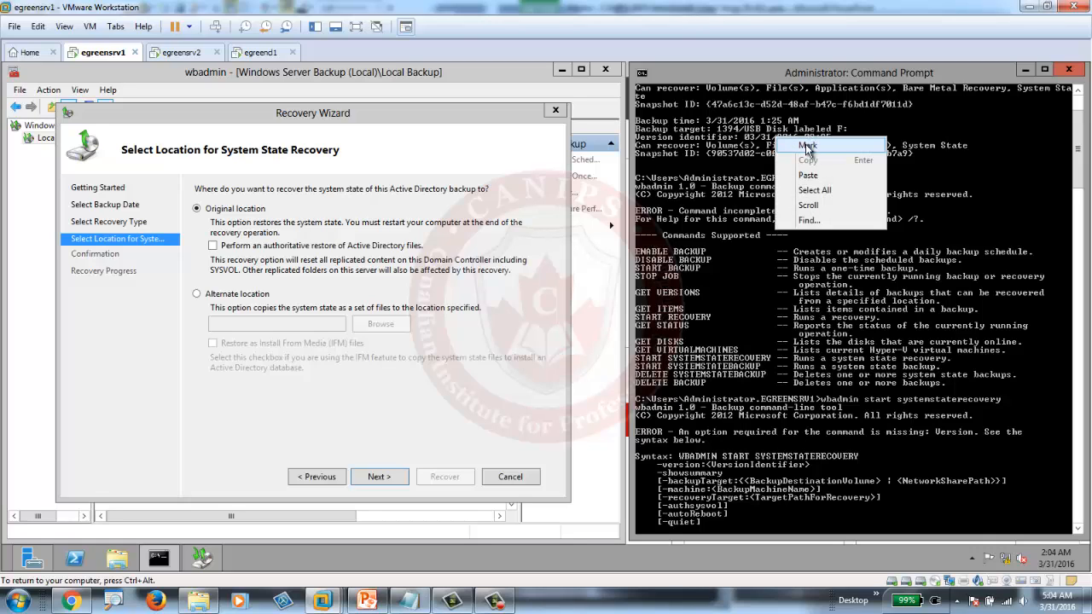
click(812, 150)
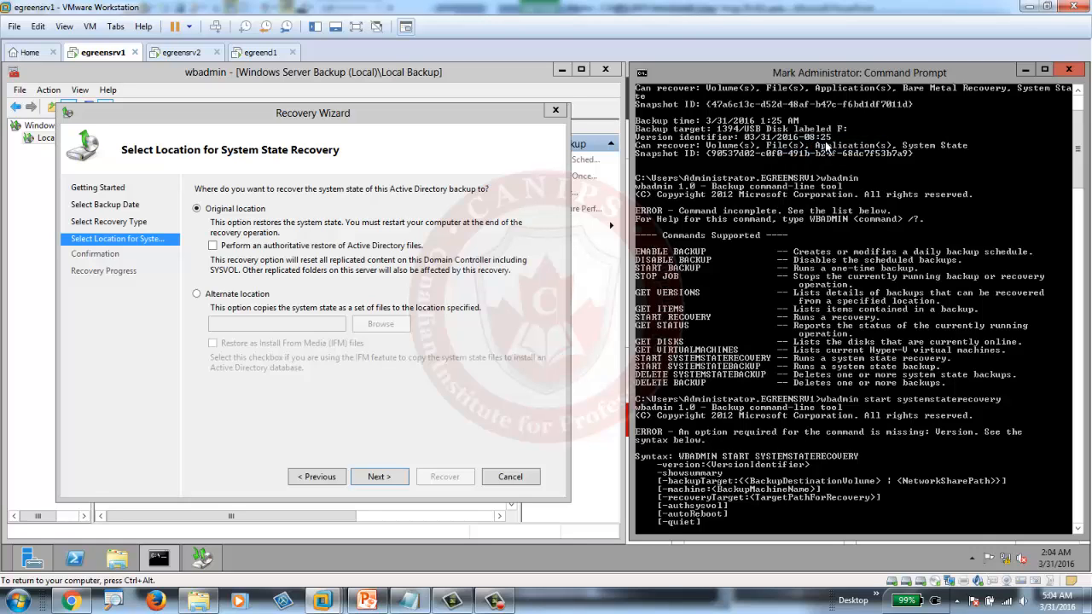
click(832, 138)
drag(796, 142, 638, 142)
key(super+c)
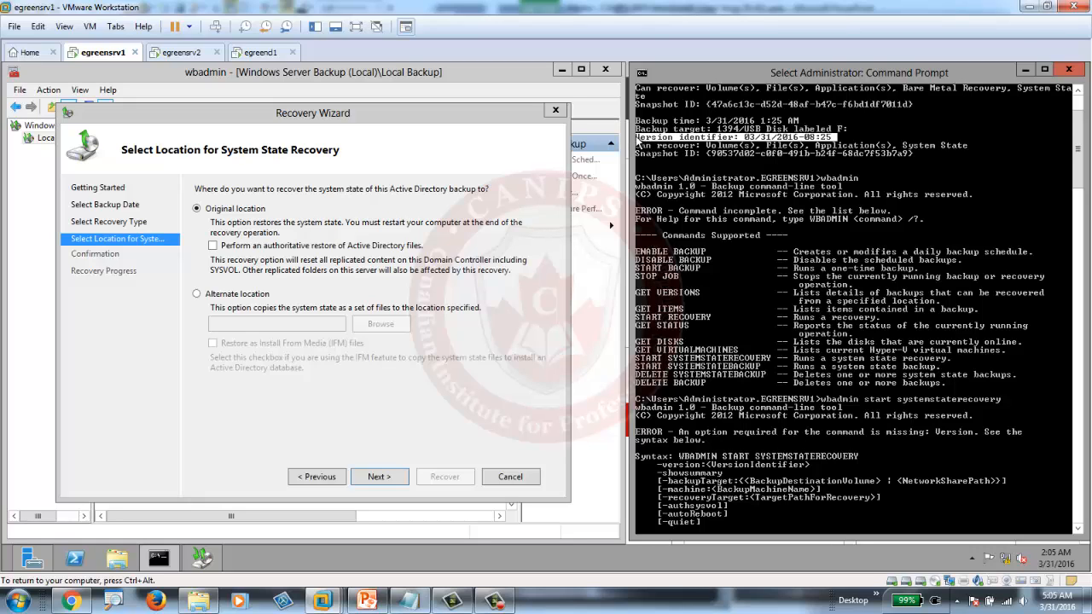
right_click(637, 144)
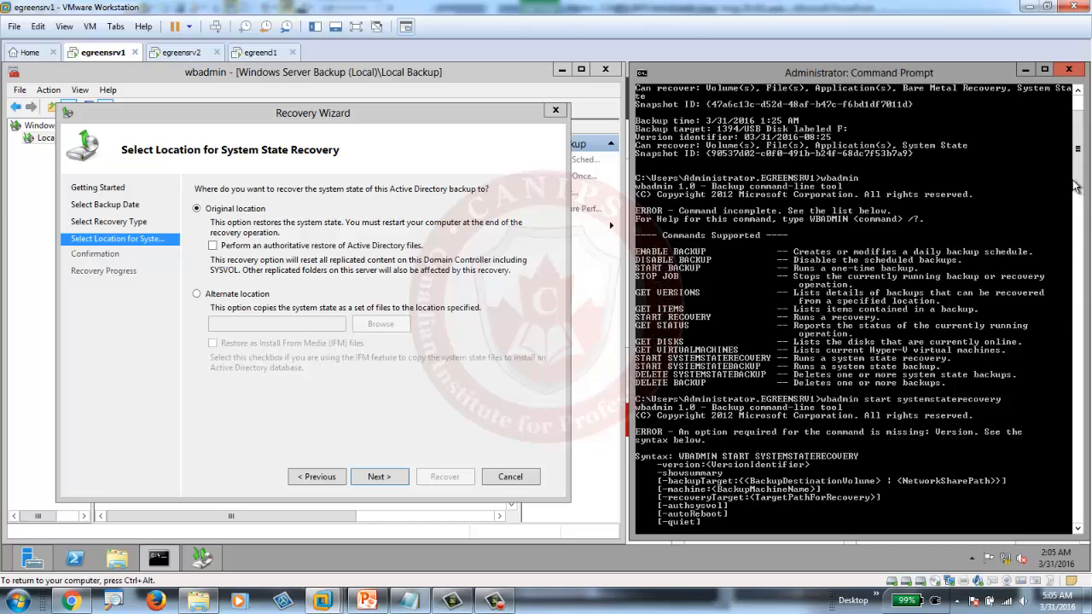
- Type wbadmin start systemstaterecovery and paste the version identifier 03/31/2016-08:25 after it
scroll(957, 338, down, 15)
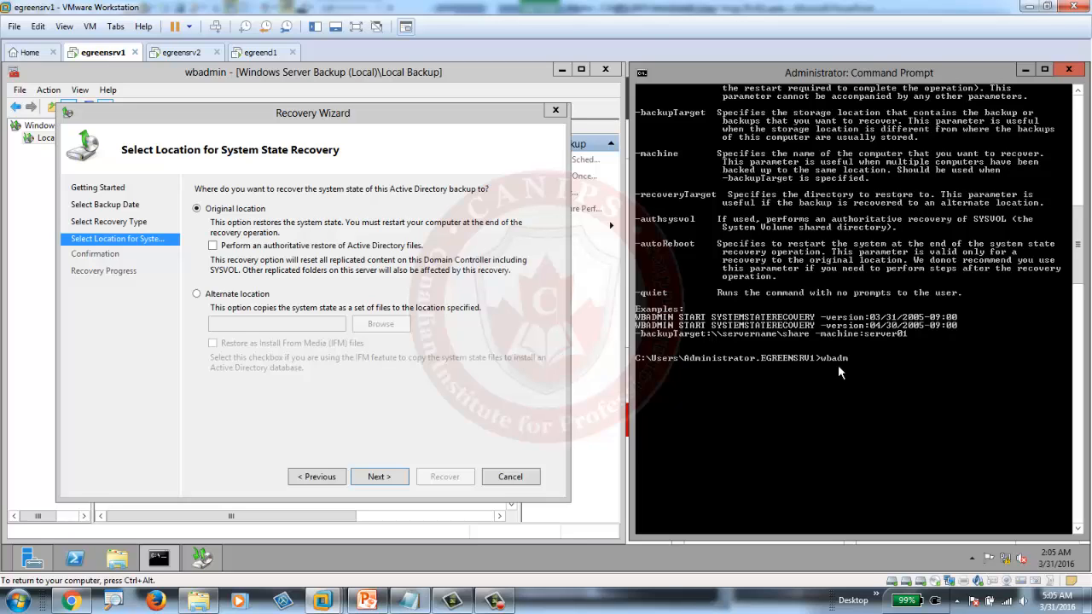
text(start systemstaterecovery)
right_click(1009, 358)
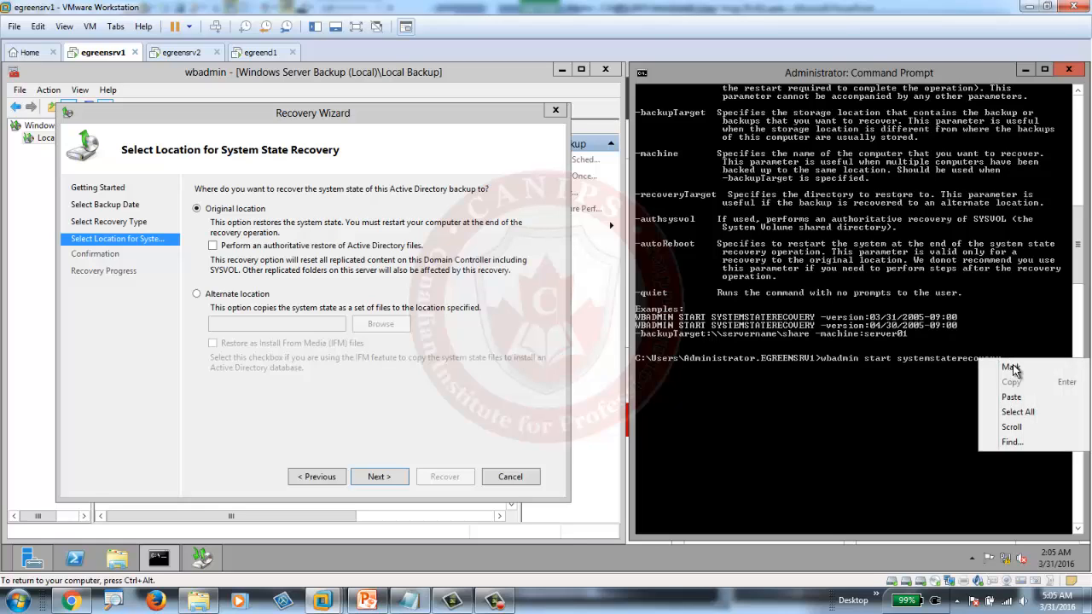
click(1012, 397)
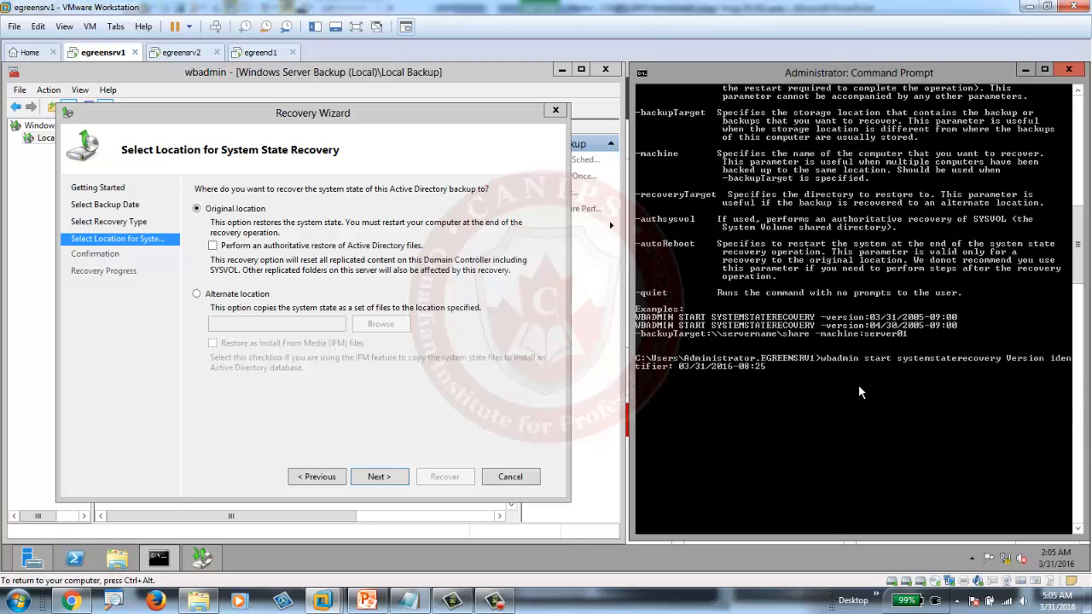
- Run the pasted recovery command, then recall it and attempt an edit before clearing the line
key(Return)
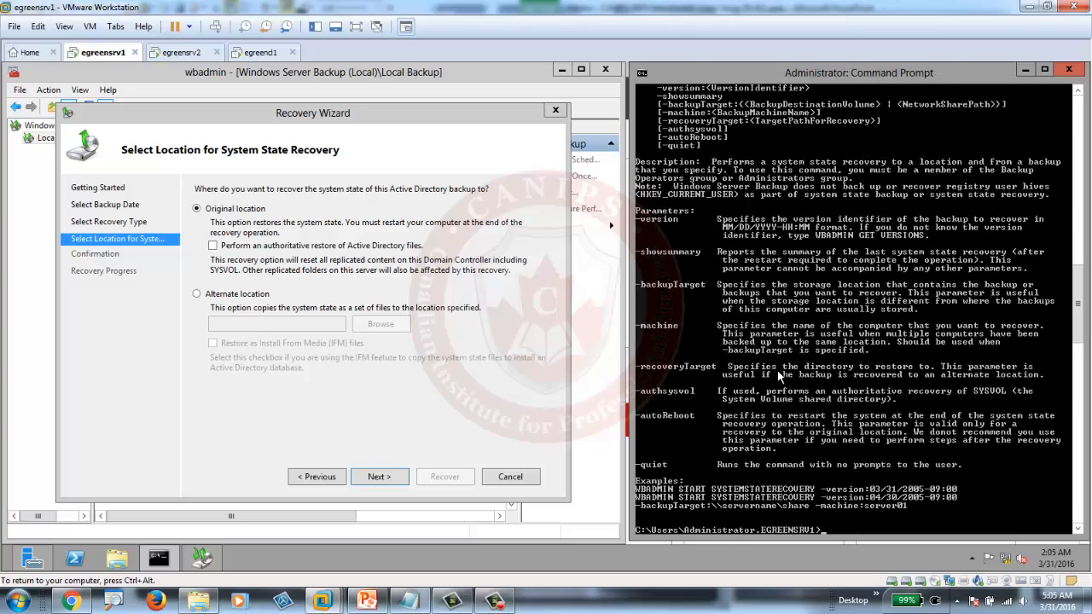
key(Up)
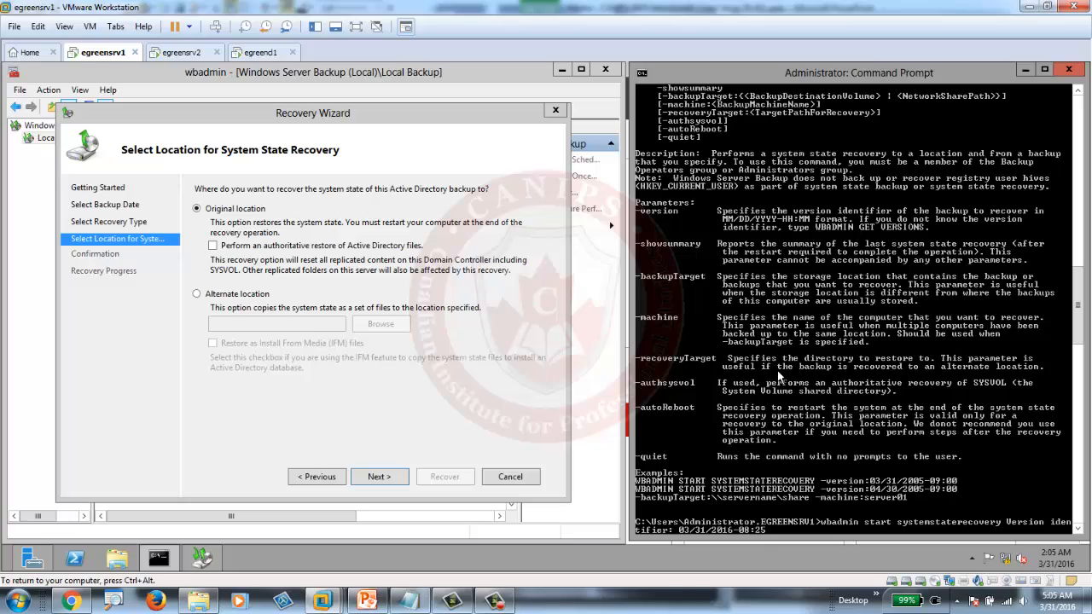
key(Right)
key(Right)
key(Right)
key(Right)
key(Right)
key(Right)
key(Right)
text(-)
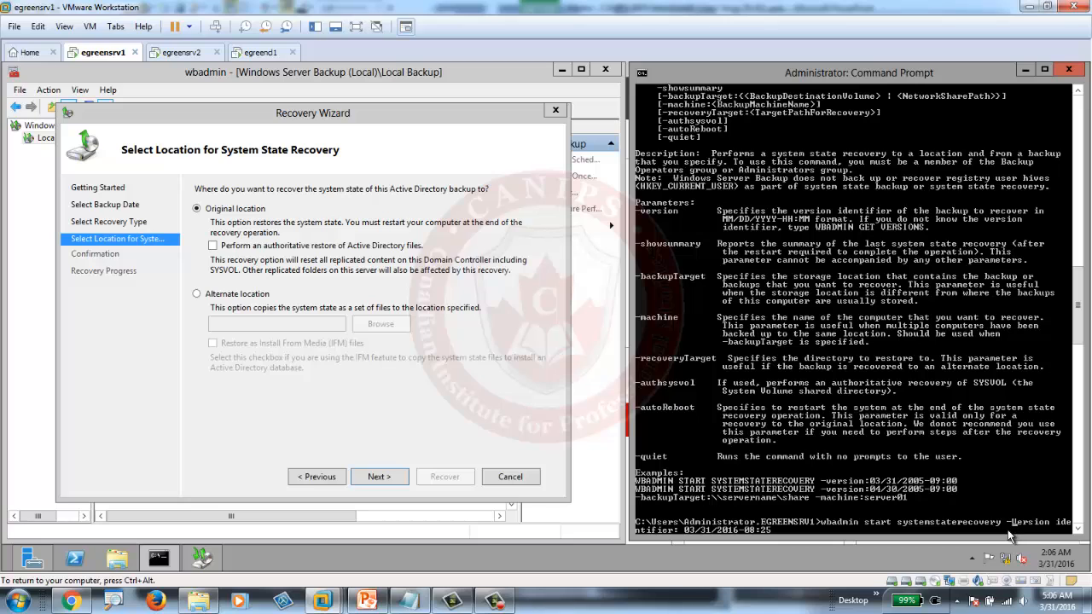
key(Escape)
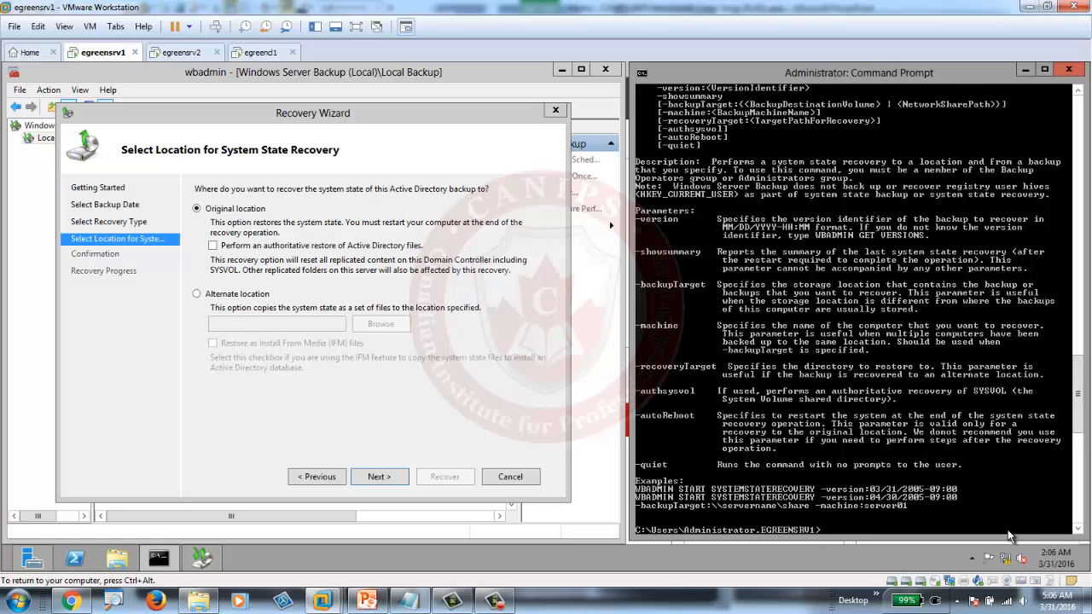
- Recall the command, correct it to -Version:03/31/2016-08:25, and run it
key(Up)
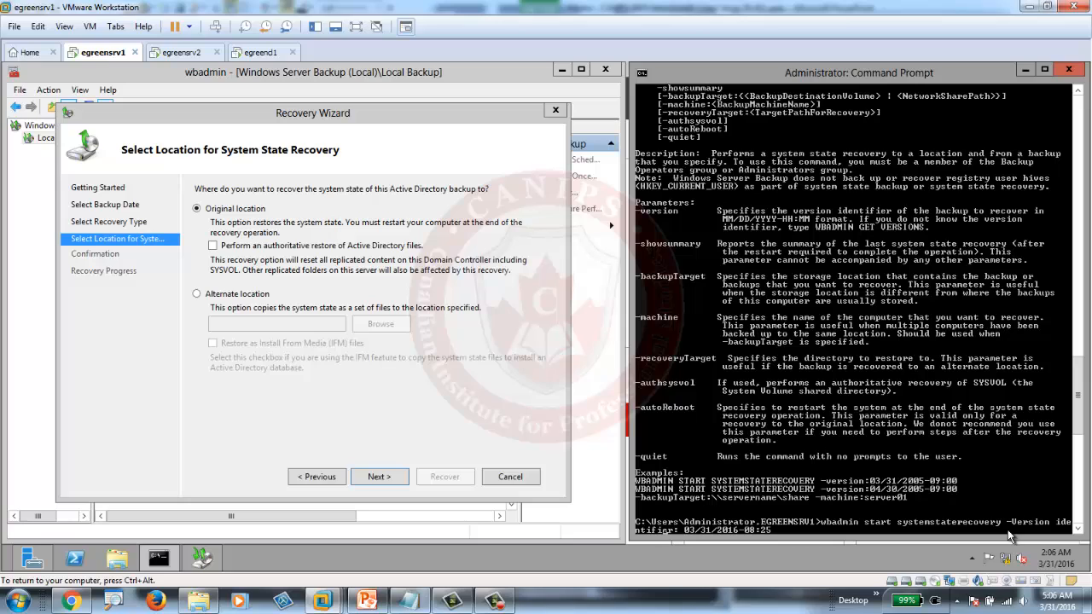
key(BackSpace)
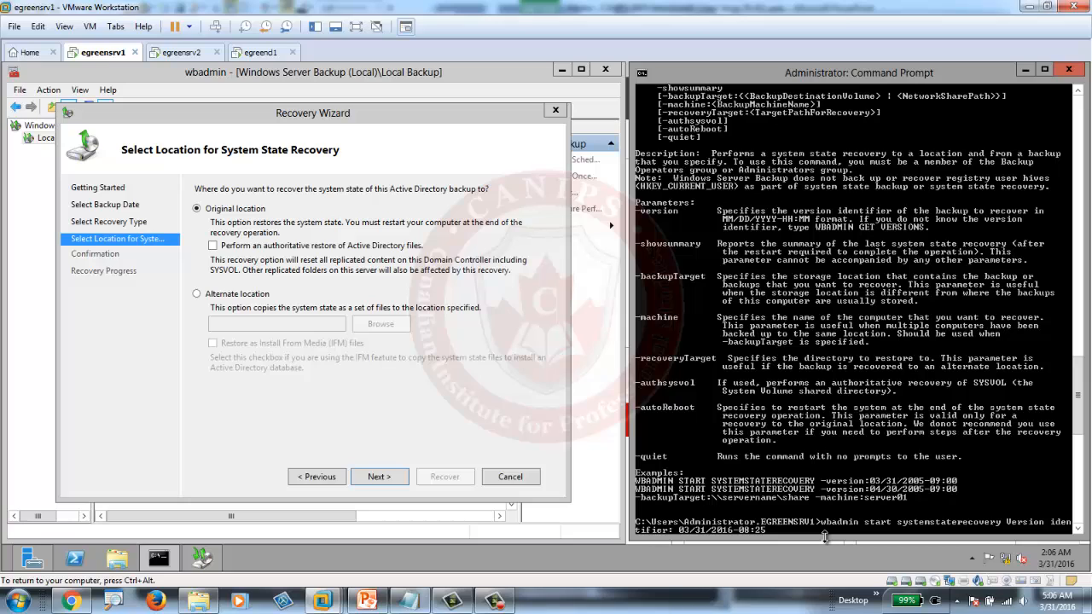
key(BackSpace)
key(BackSpace)
key(BackSpace)
key(BackSpace)
key(BackSpace)
key(BackSpace)
key(BackSpace)
key(BackSpace)
key(BackSpace)
key(BackSpace)
key(BackSpace)
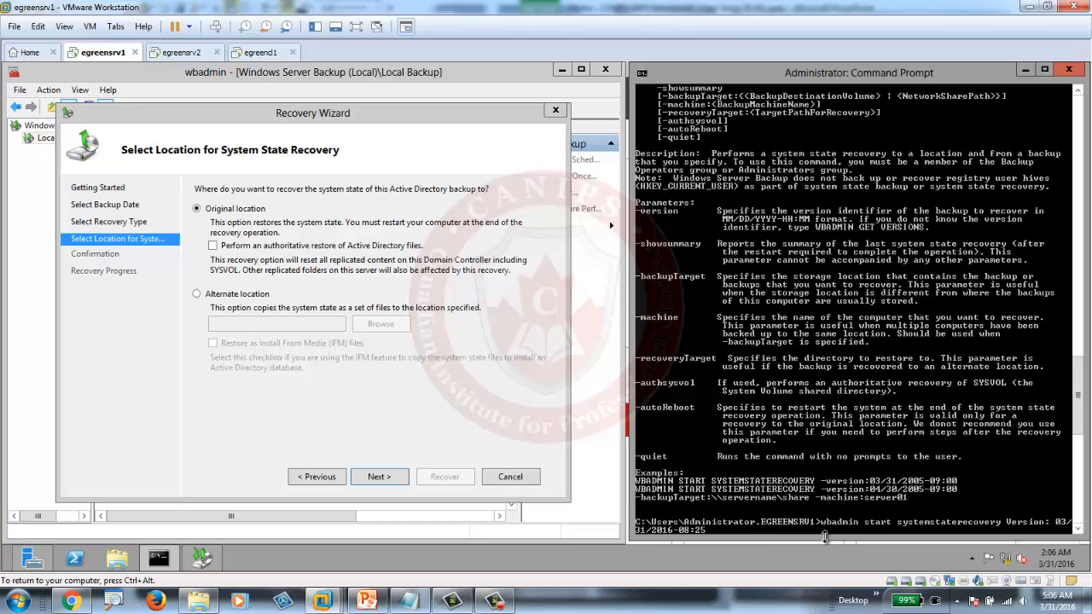
key(BackSpace)
text(-)
key(BackSpace)
text(-)
key(Return)
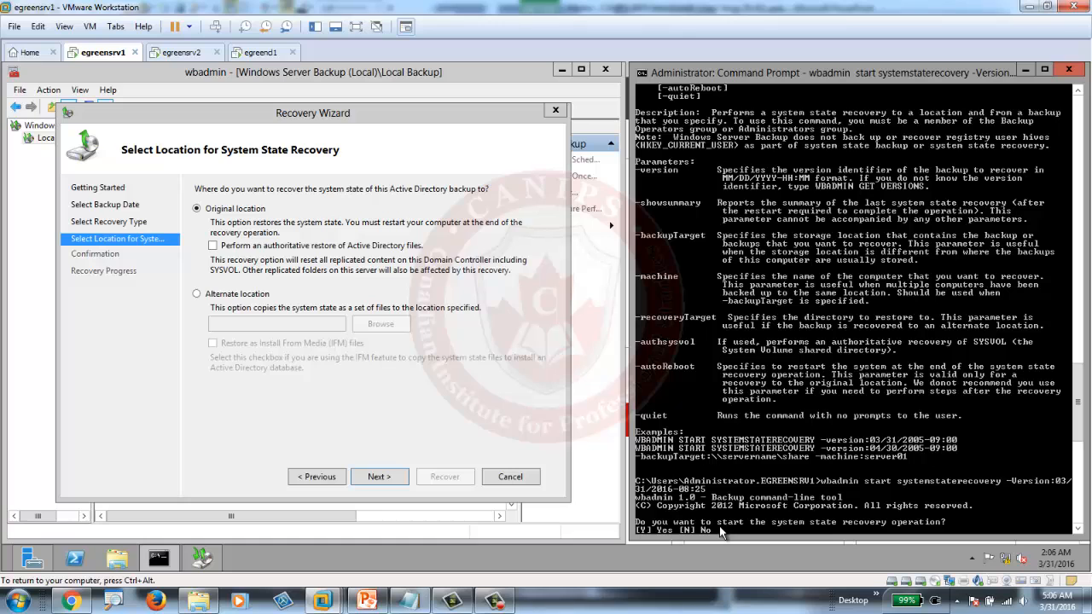
- Answer y to both the start-recovery prompt and the replication-warning continue prompt
text(y)
key(Return)
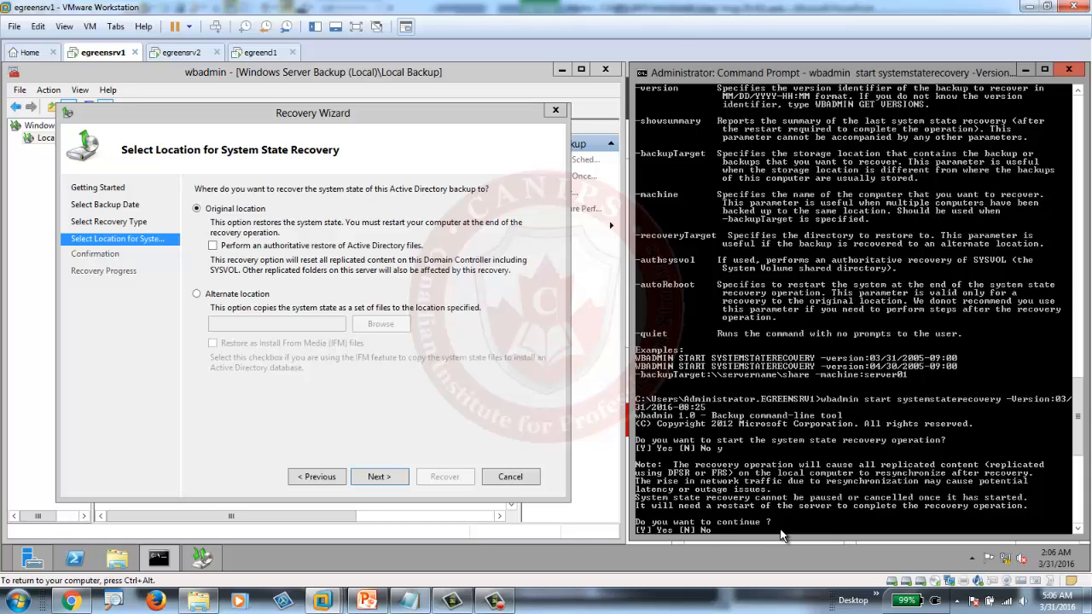
text(y)
key(Return)
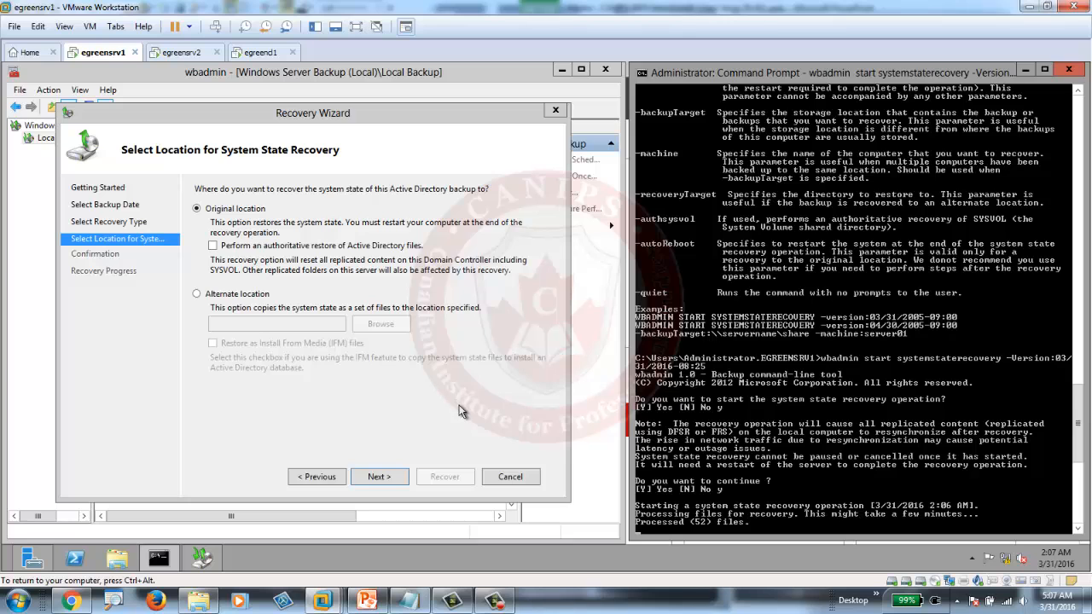
- Monitor the recovery progress, switching between the Command Prompt and Windows Server Backup
mouse_move(1079, 448)
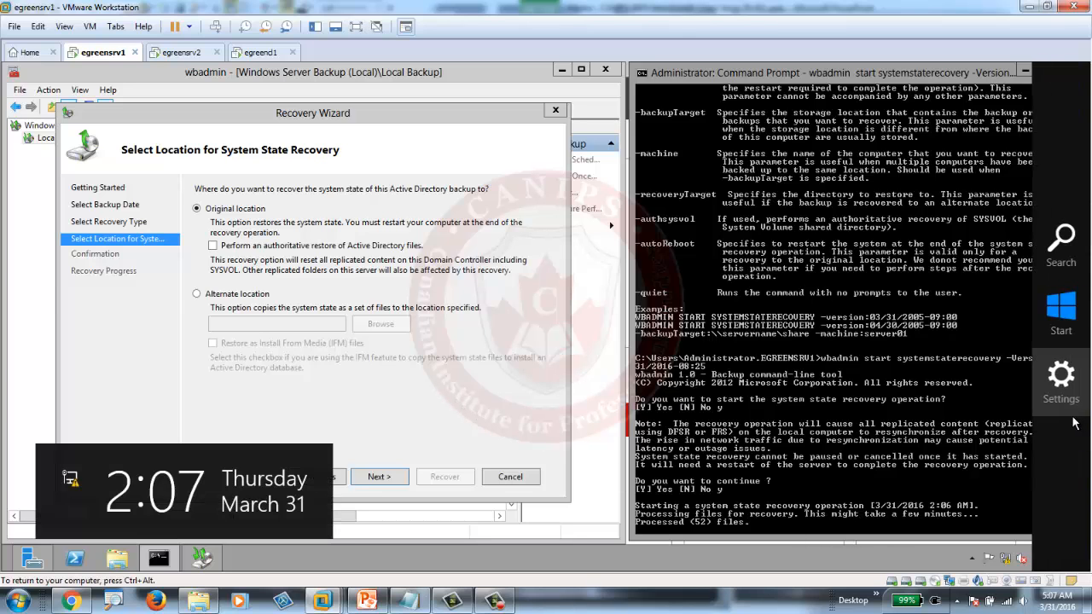
scroll(1079, 443, down, 3)
scroll(1080, 444, down, 8)
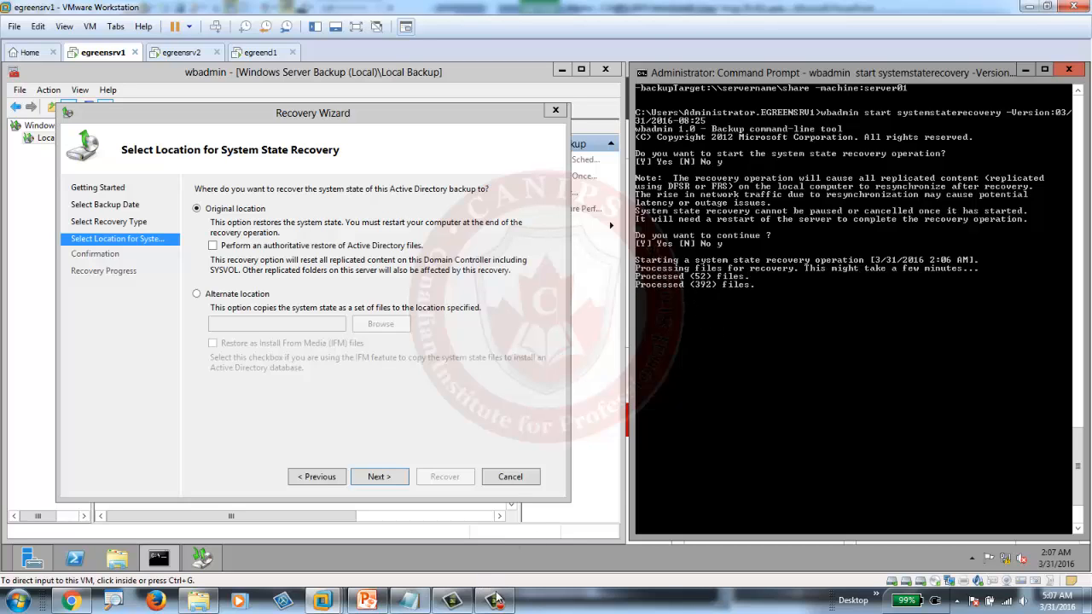
mouse_move(504, 604)
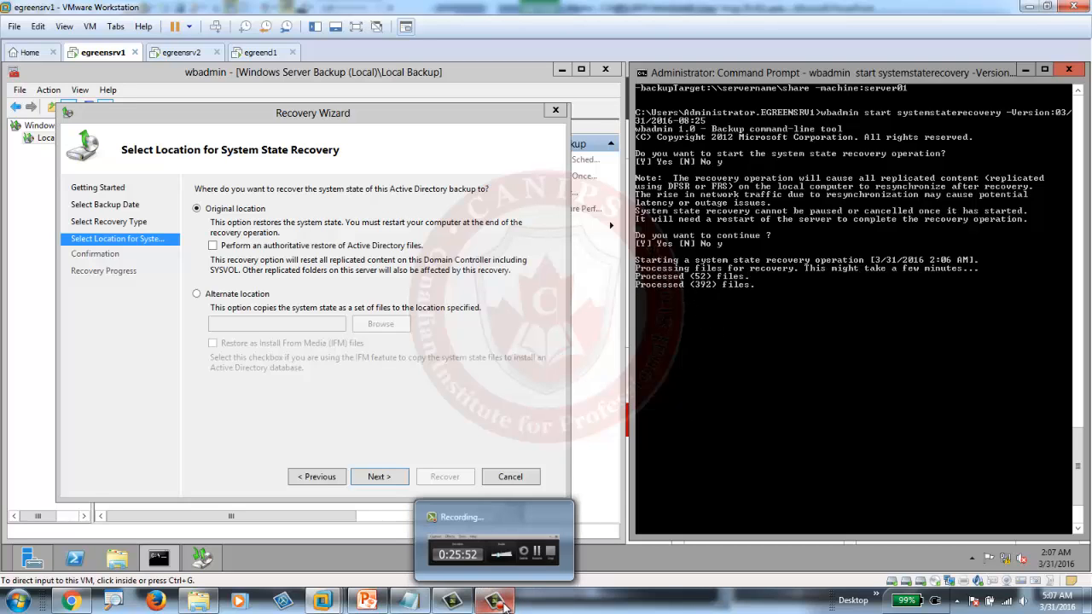
click(497, 603)
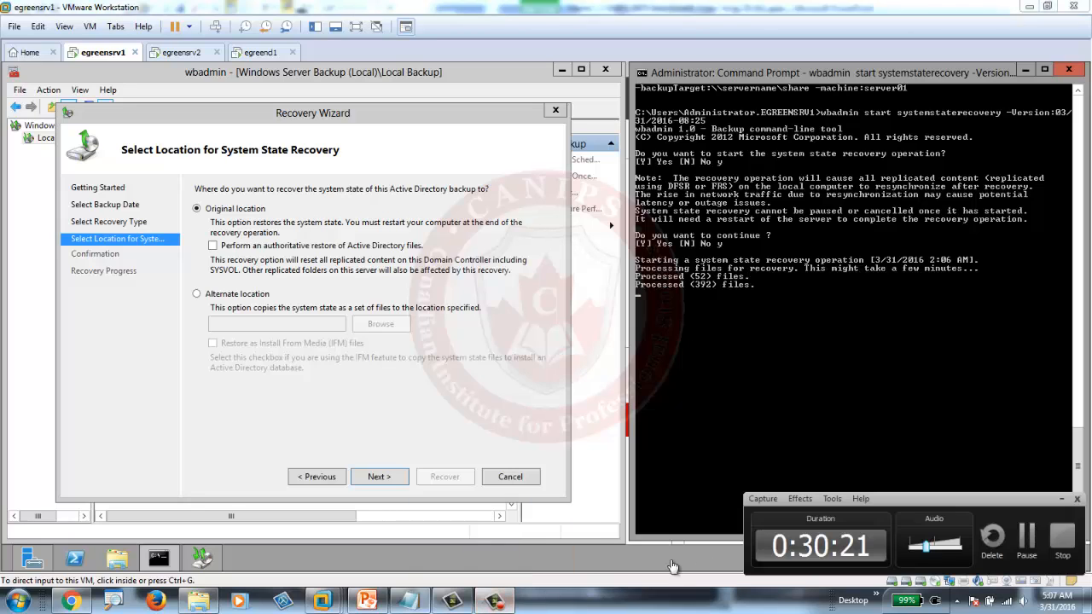
click(1028, 544)
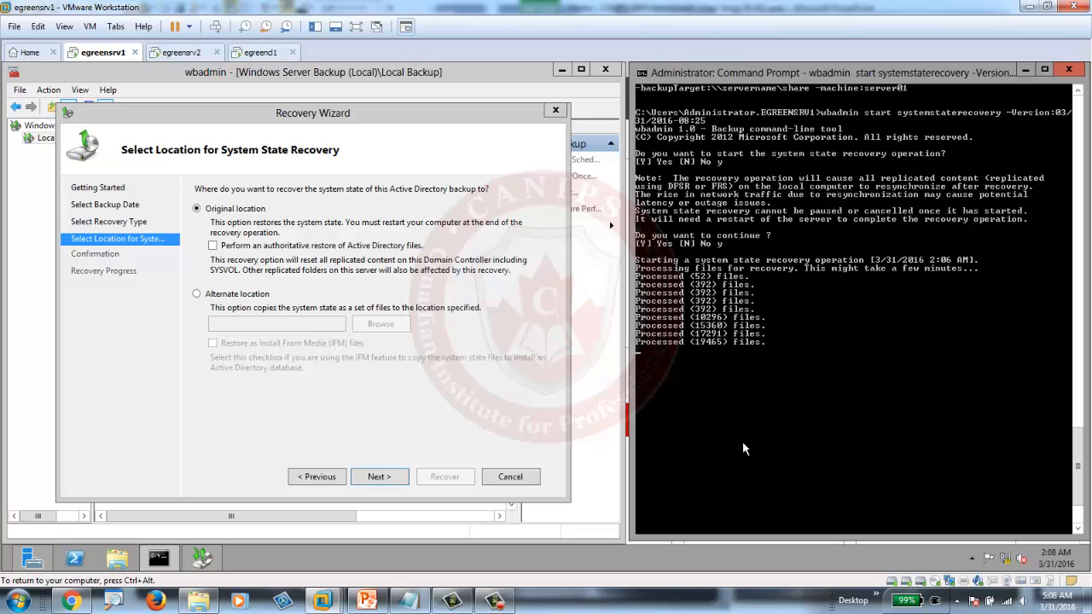
click(497, 604)
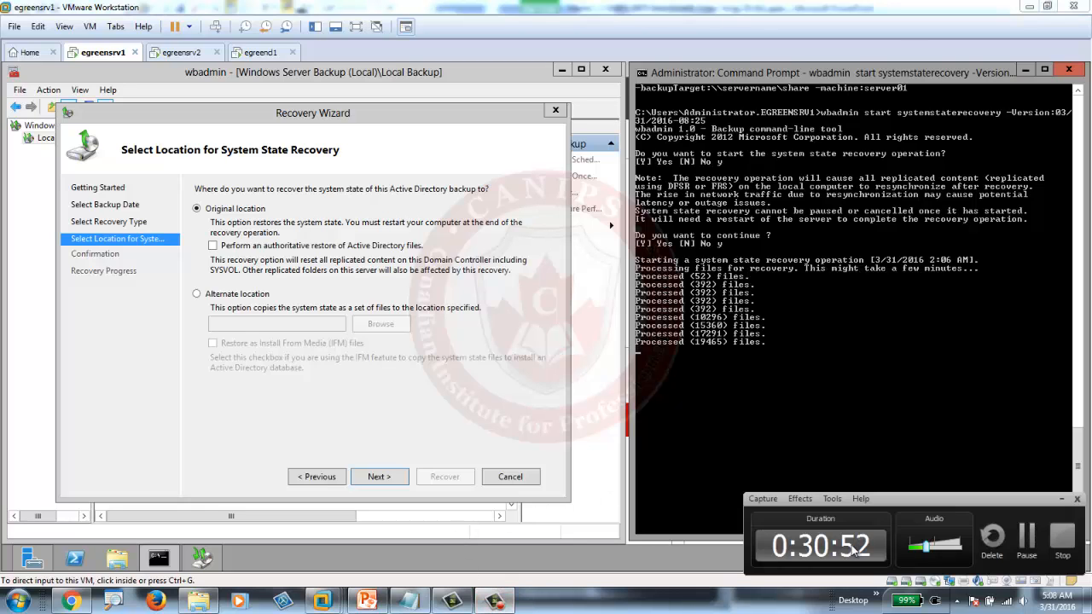
click(1028, 546)
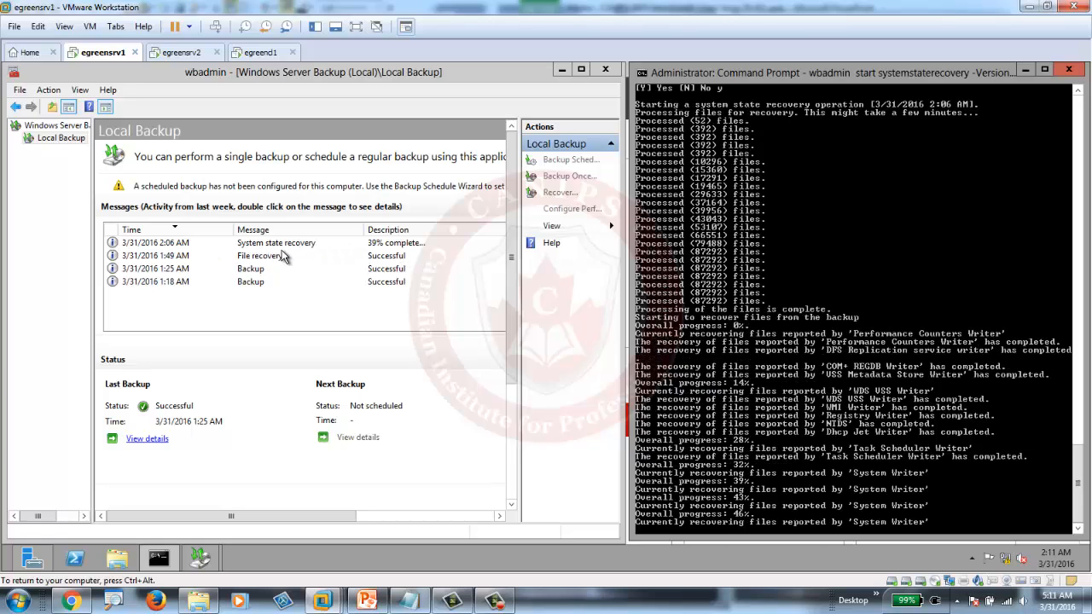
- Move the Recovery Wizard aside to reveal the Local Backup messages while wbadmin finishes recovering
click(376, 247)
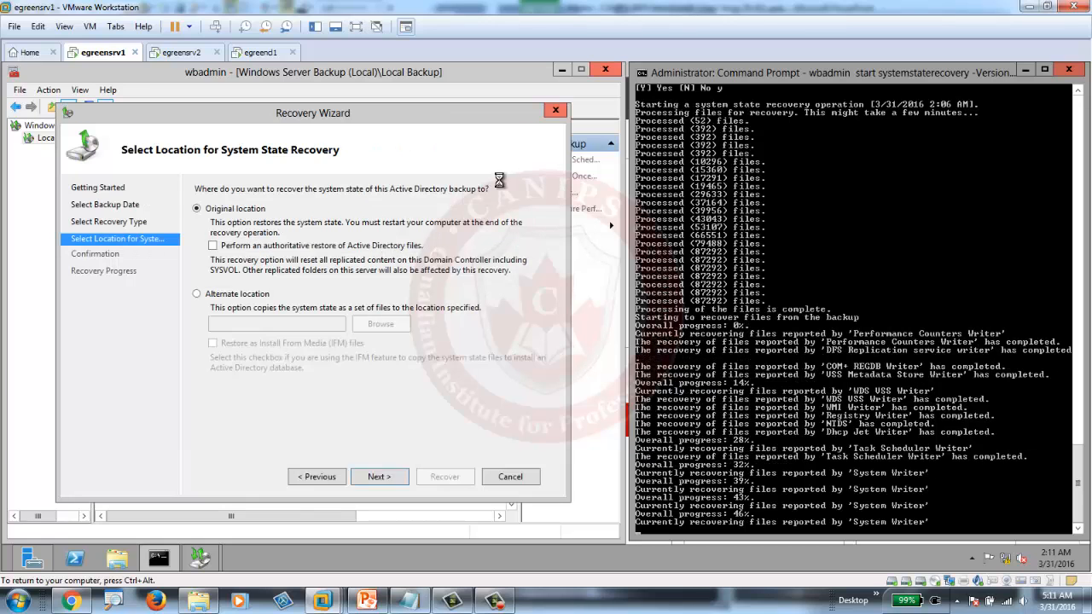
drag(517, 116, 495, 358)
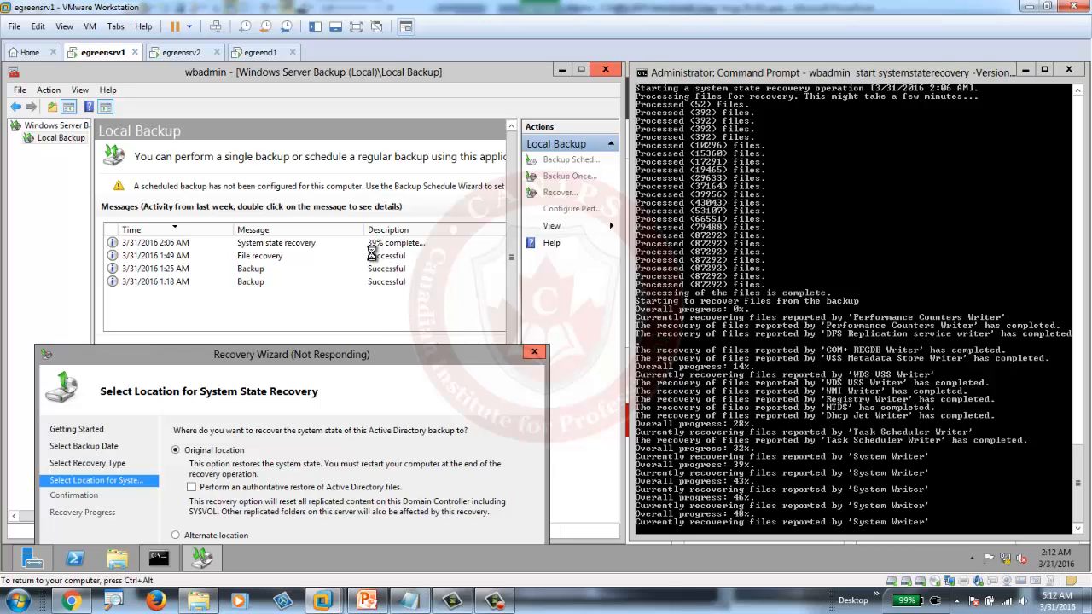
click(495, 602)
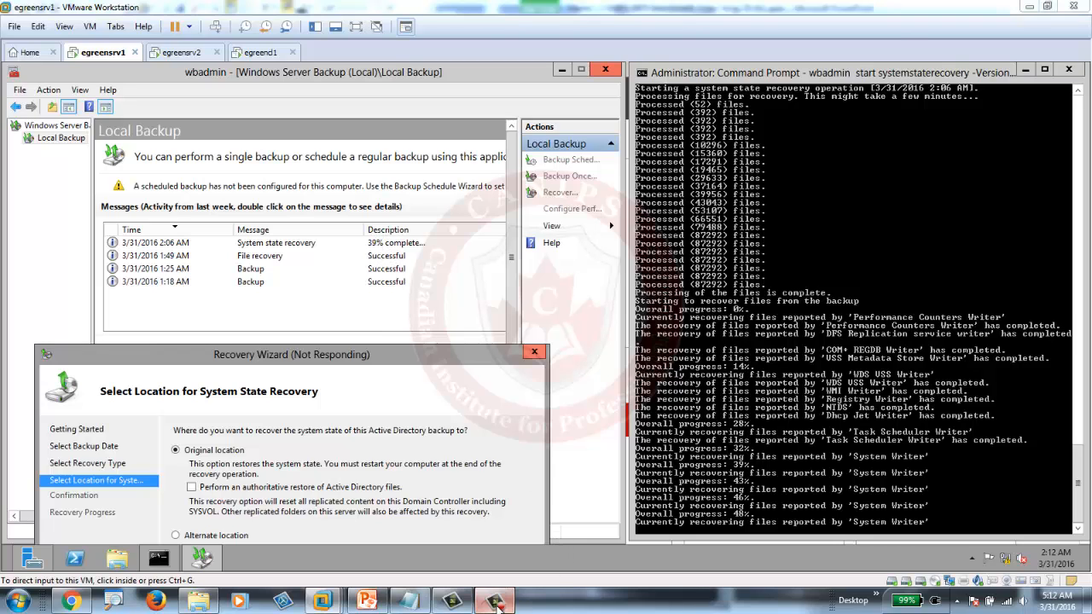
drag(893, 503, 374, 422)
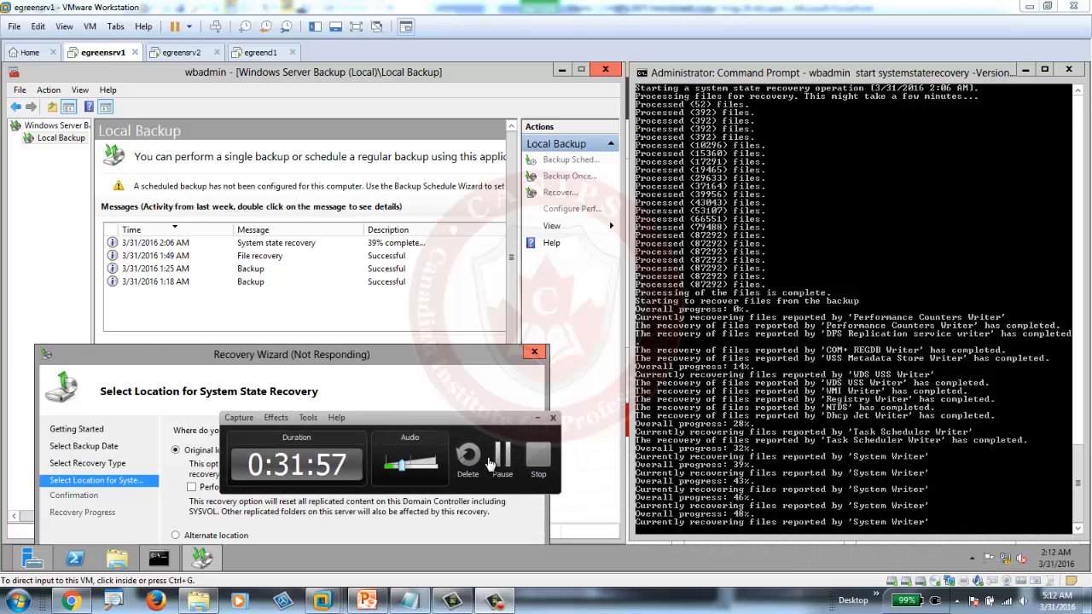
click(502, 461)
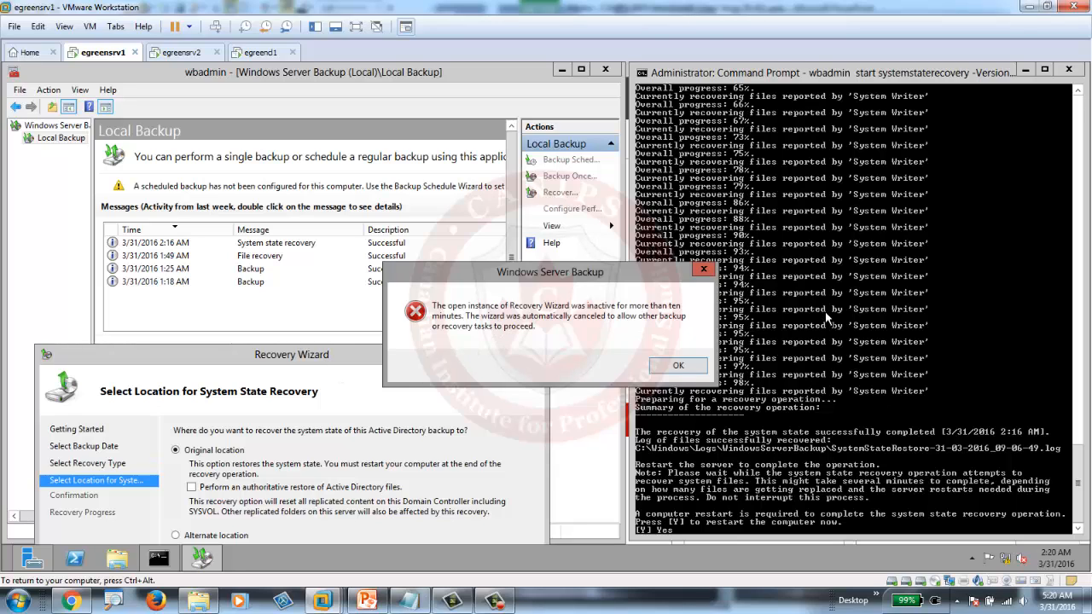
- Dismiss the wizard-canceled notice and return to the Command Prompt window
click(693, 367)
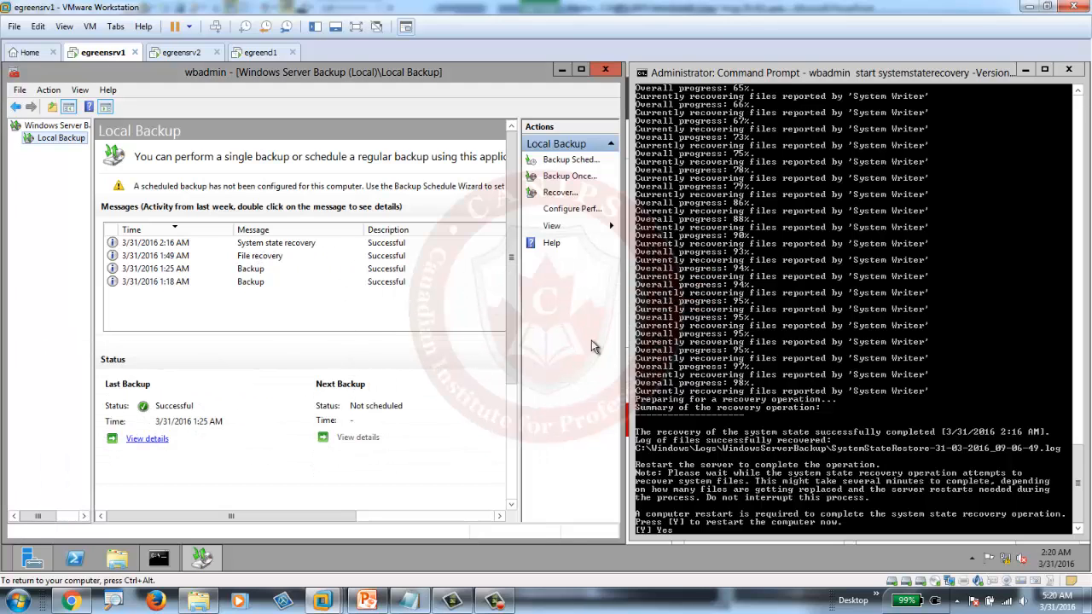
click(897, 513)
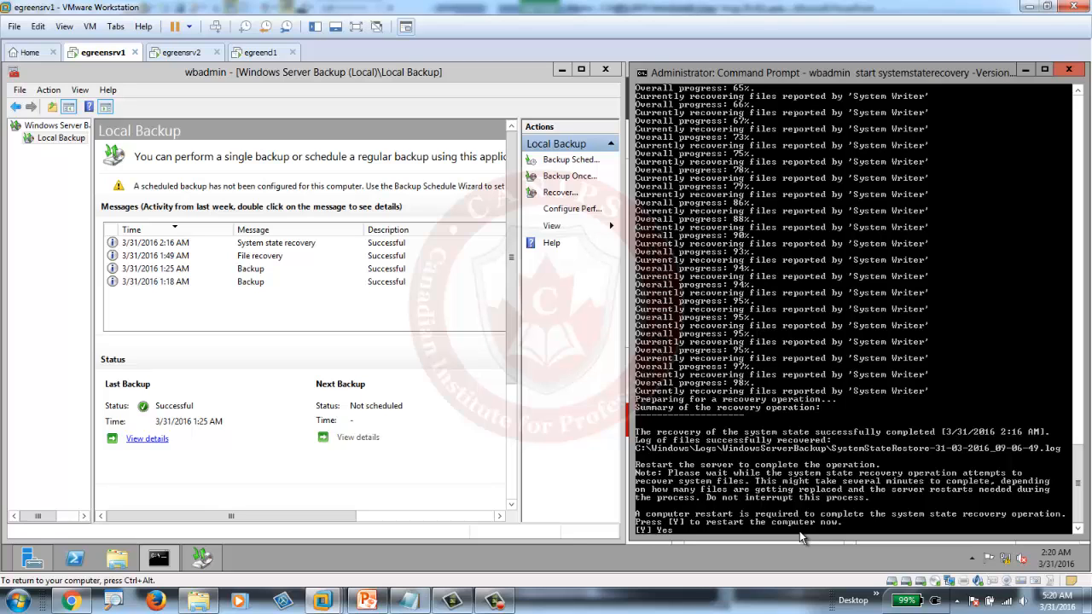
- Answer wbadmin's restart prompt until it reports 'Restarting computer now.'
text(n)
key(Return)
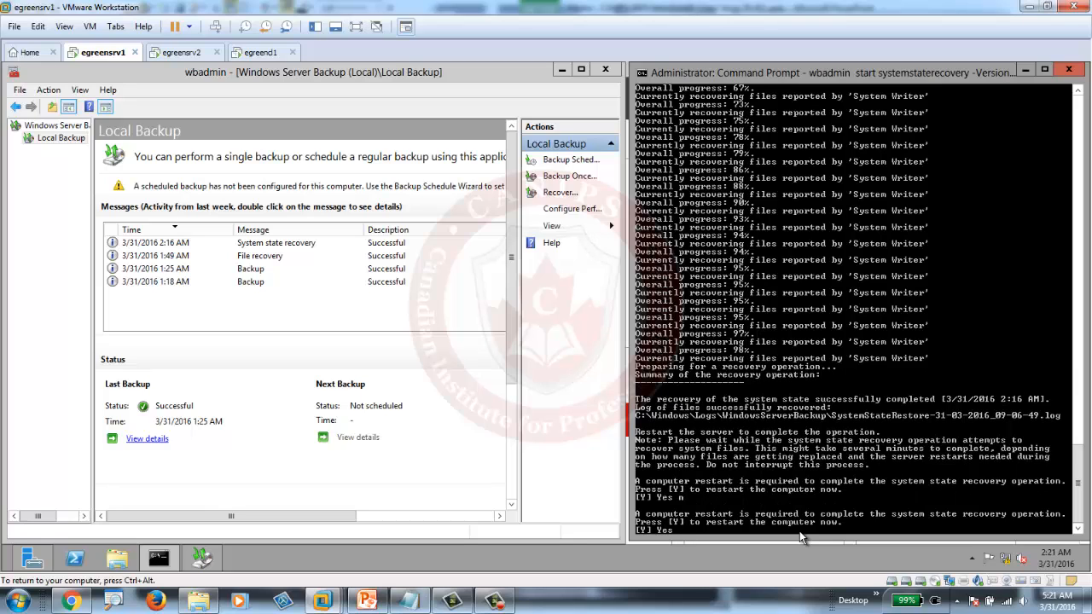
key(Return)
key(Return)
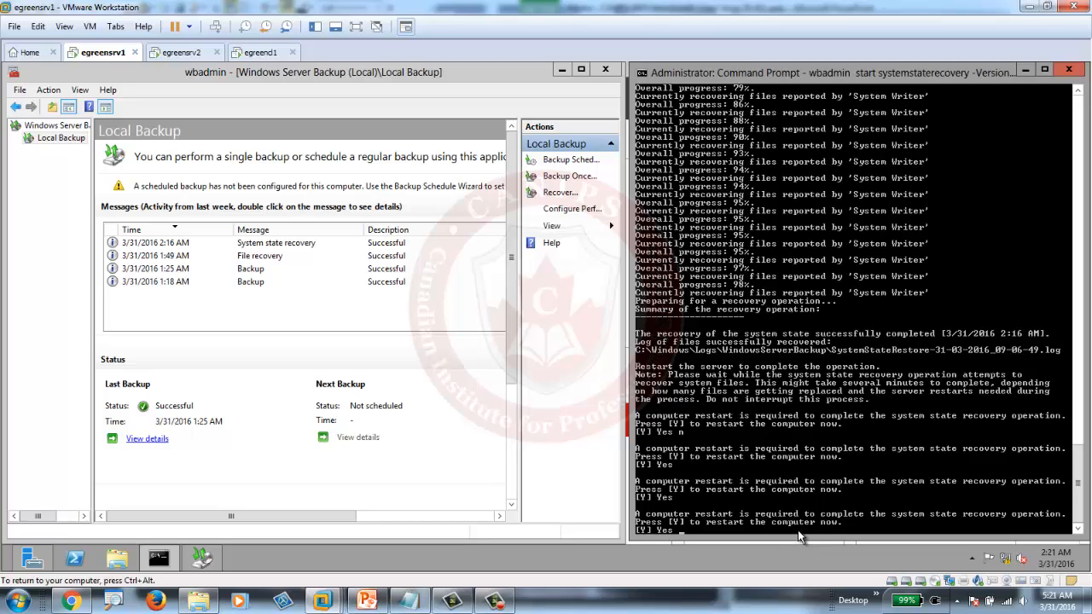
key(Return)
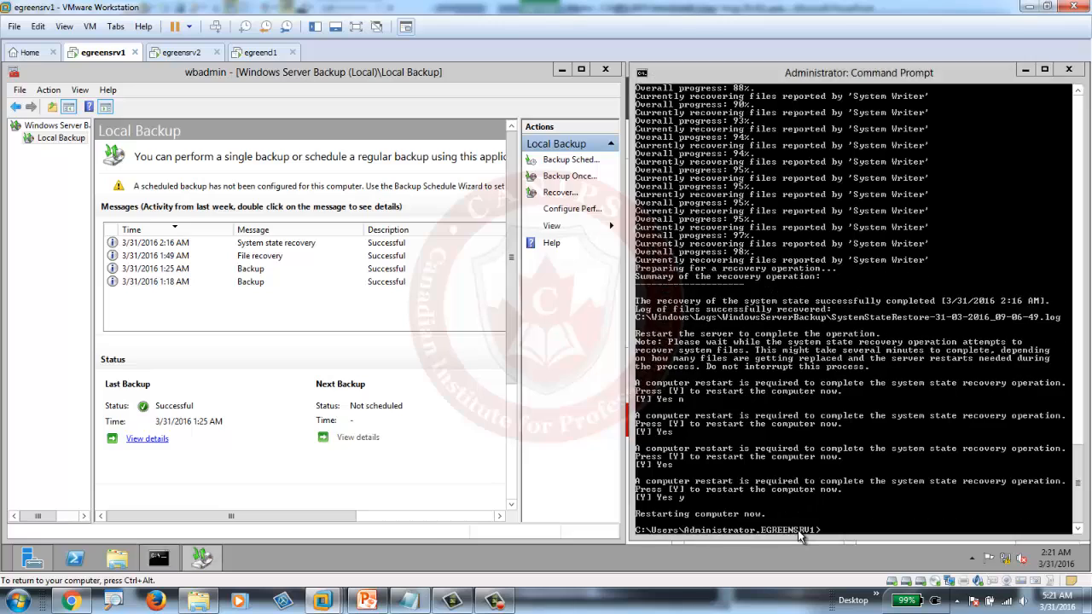
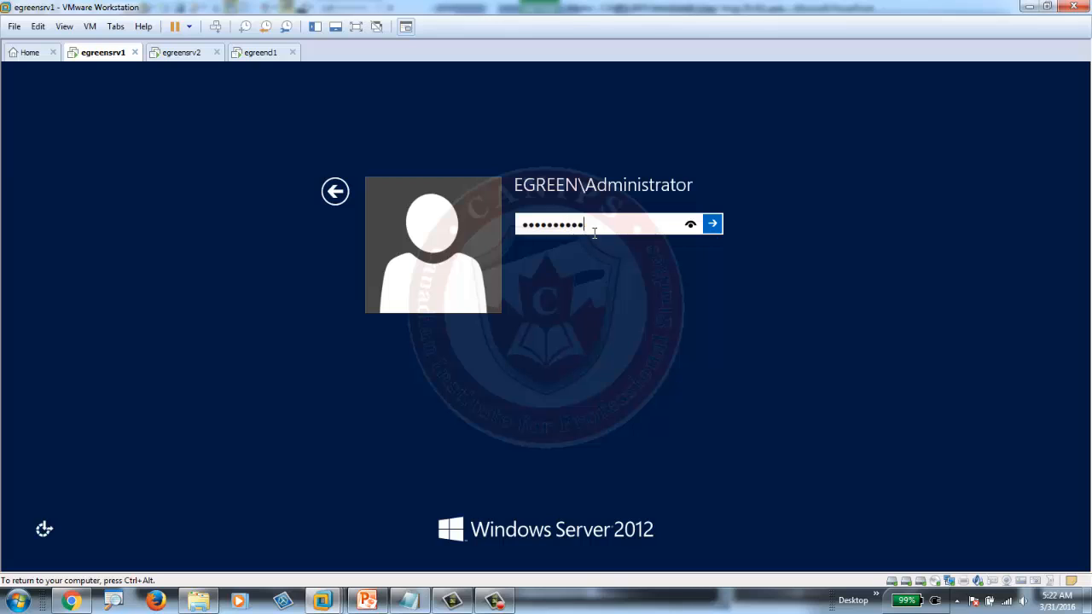
- Dismiss the no-logon-servers error and switch to an Other user sign-in as local administrator on EGREENSRV1
key(Return)
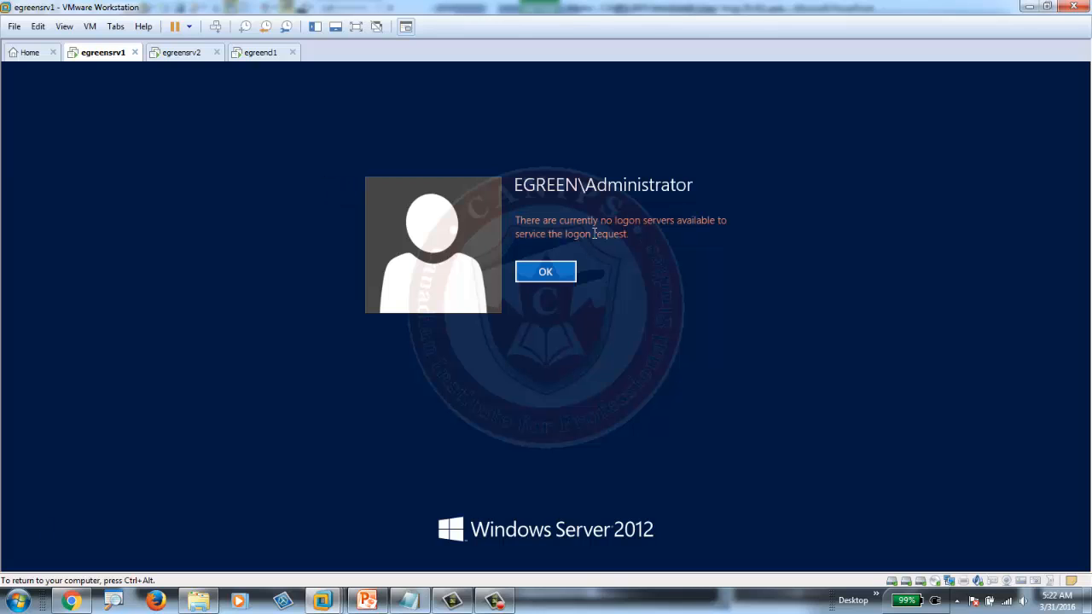
click(548, 271)
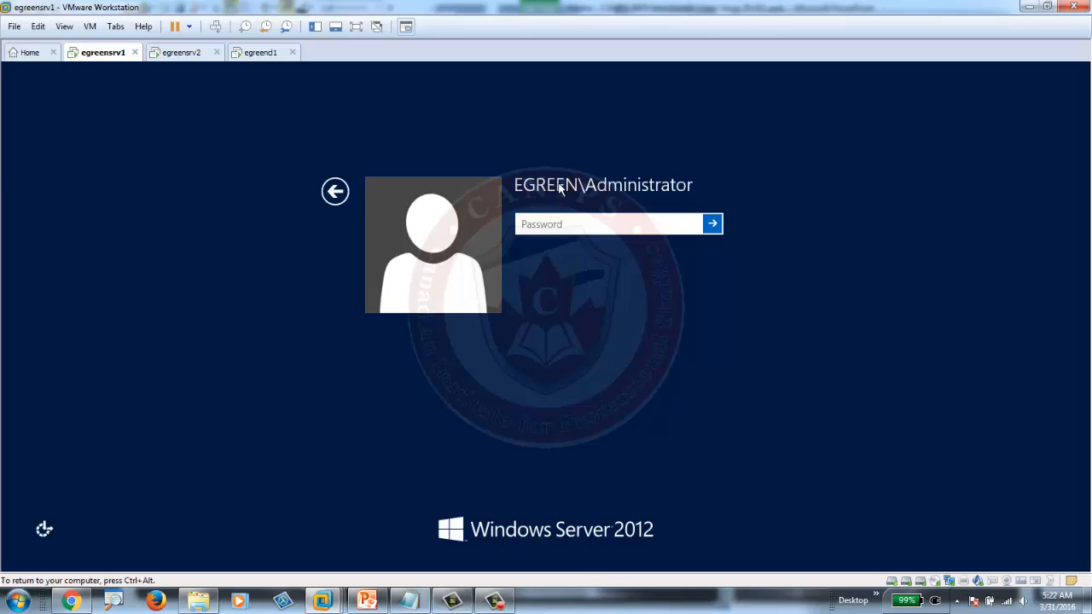
click(338, 194)
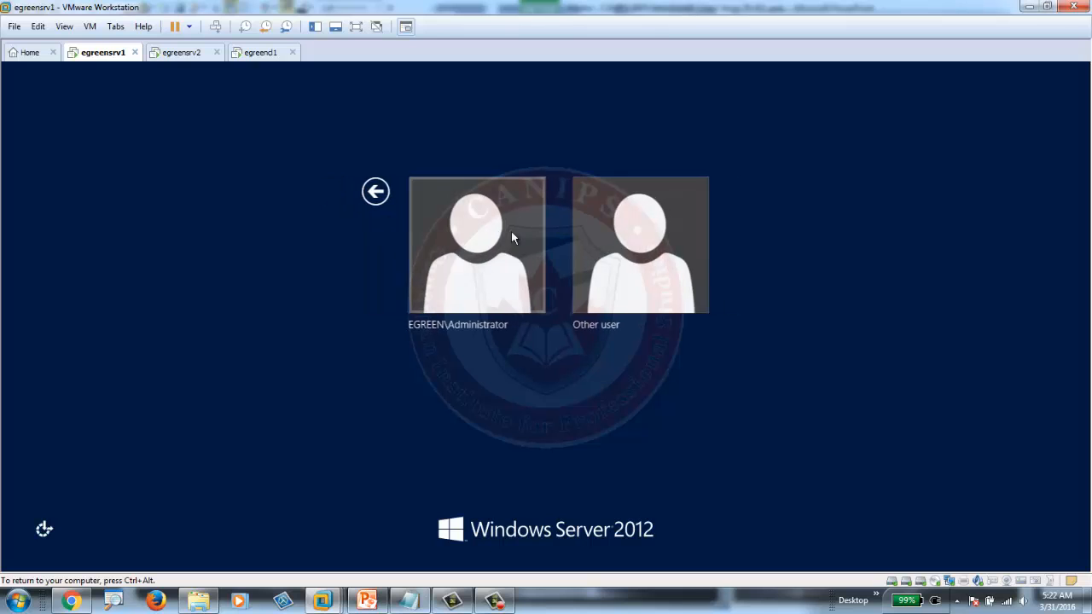
click(641, 285)
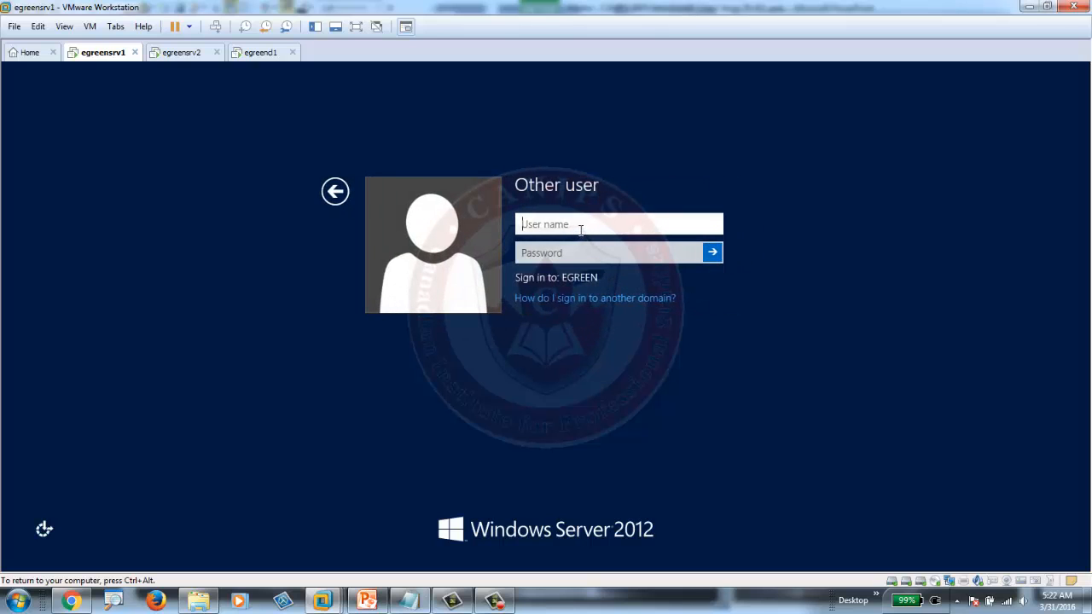
text(administrator)
key(Tab)
- Sign in with the local administrator password, let wbadmin finish the system state recovery, and allow the restart
text(Pa$$w0rd)
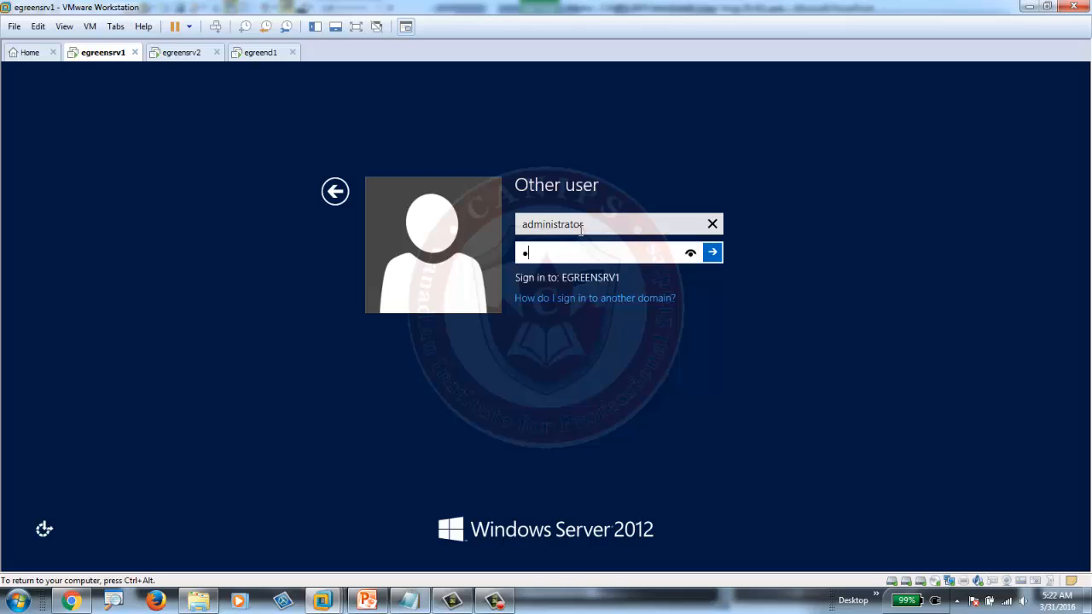
key(Return)
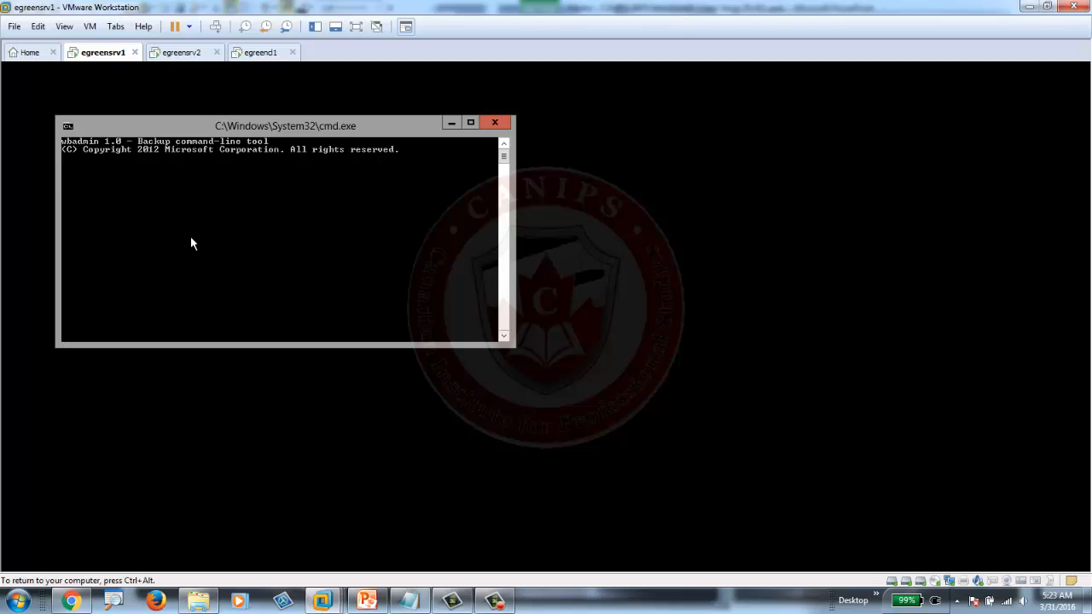
click(497, 601)
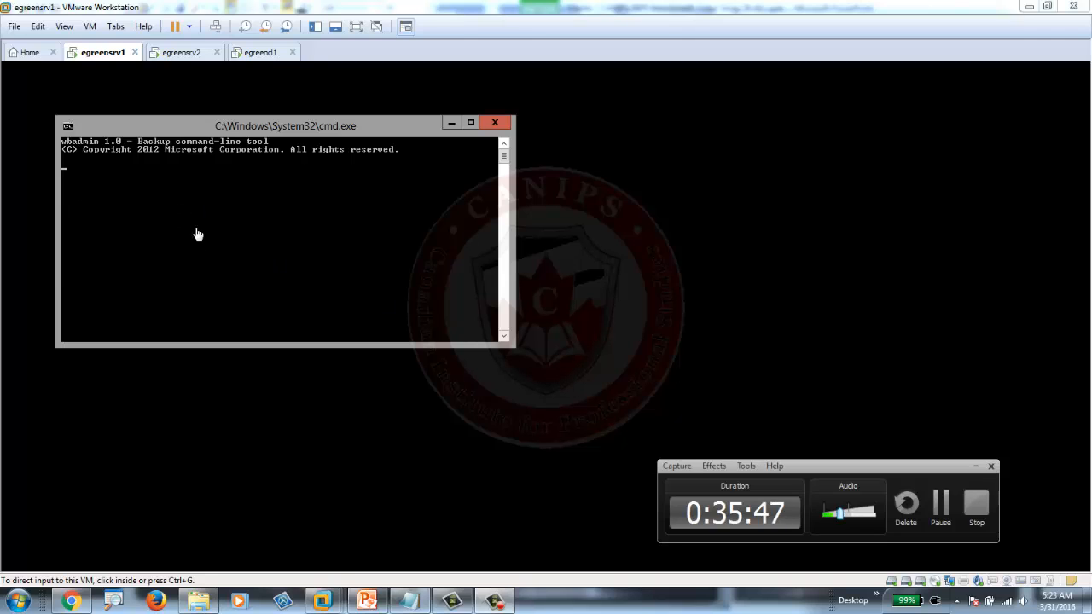
click(942, 510)
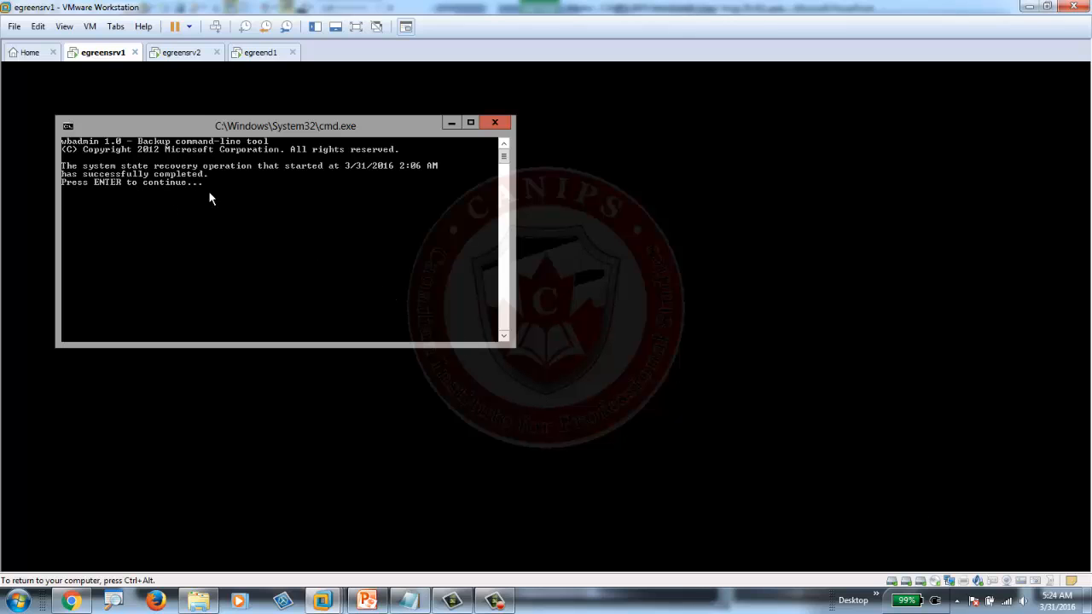
key(Return)
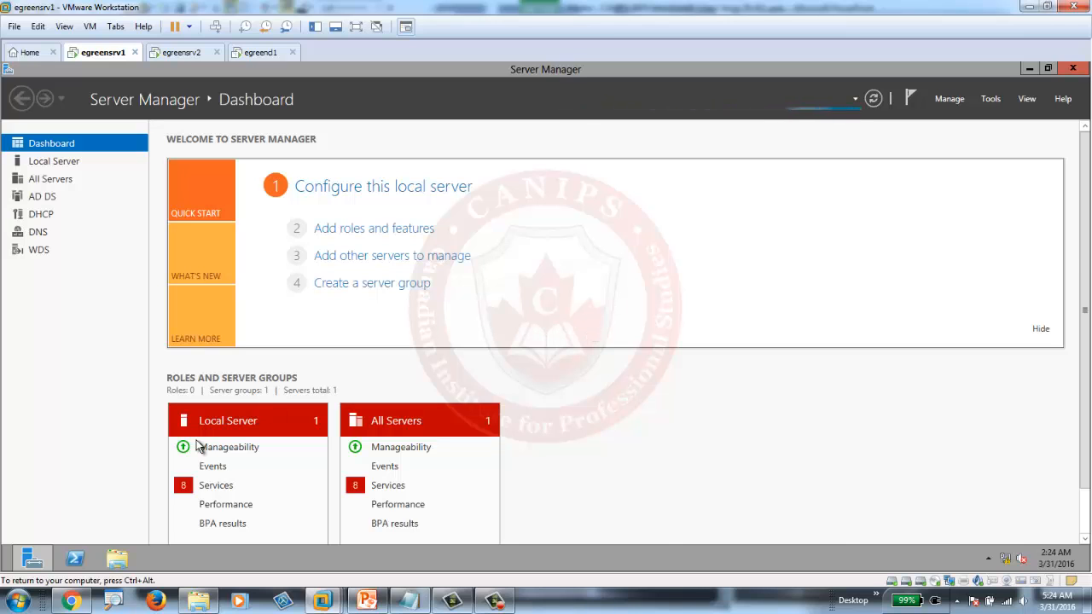
- Launch Command Prompt from a Start screen search for cmd and snap it to the left half
mouse_move(44, 551)
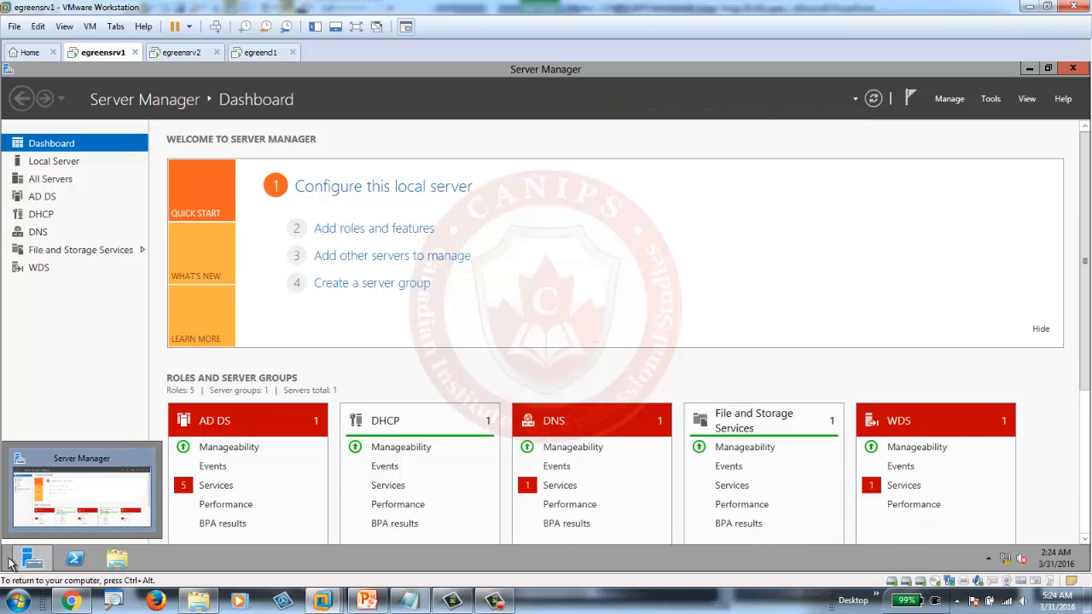
click(10, 565)
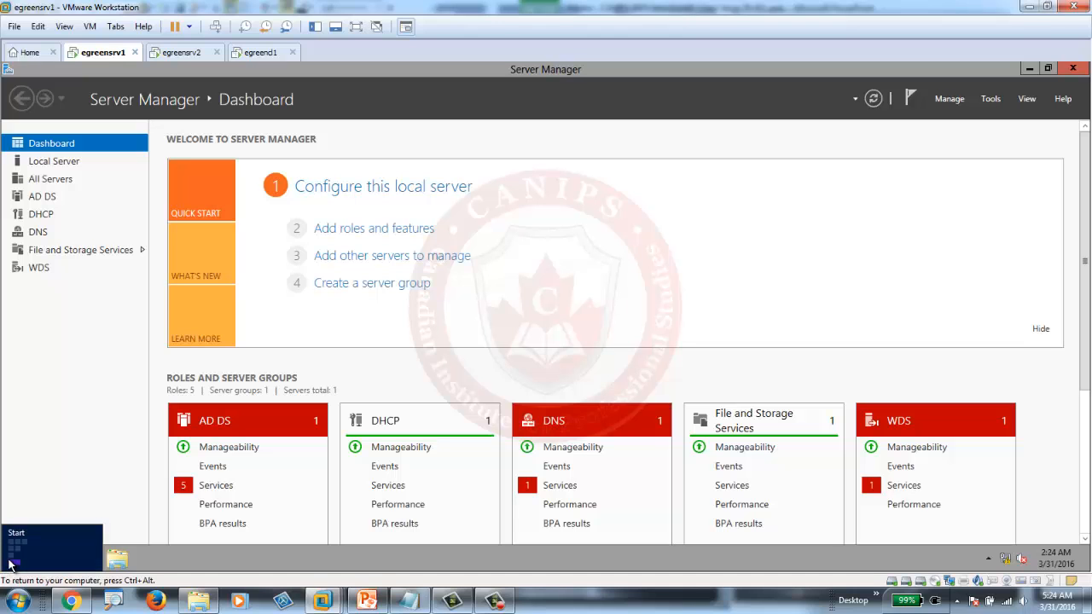
click(10, 565)
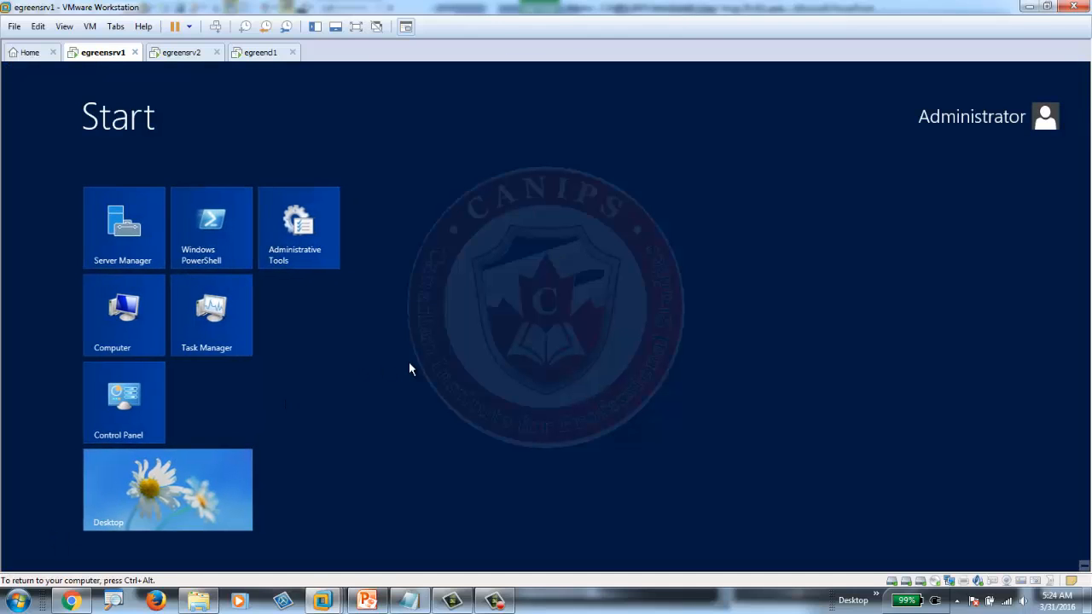
text(cmd)
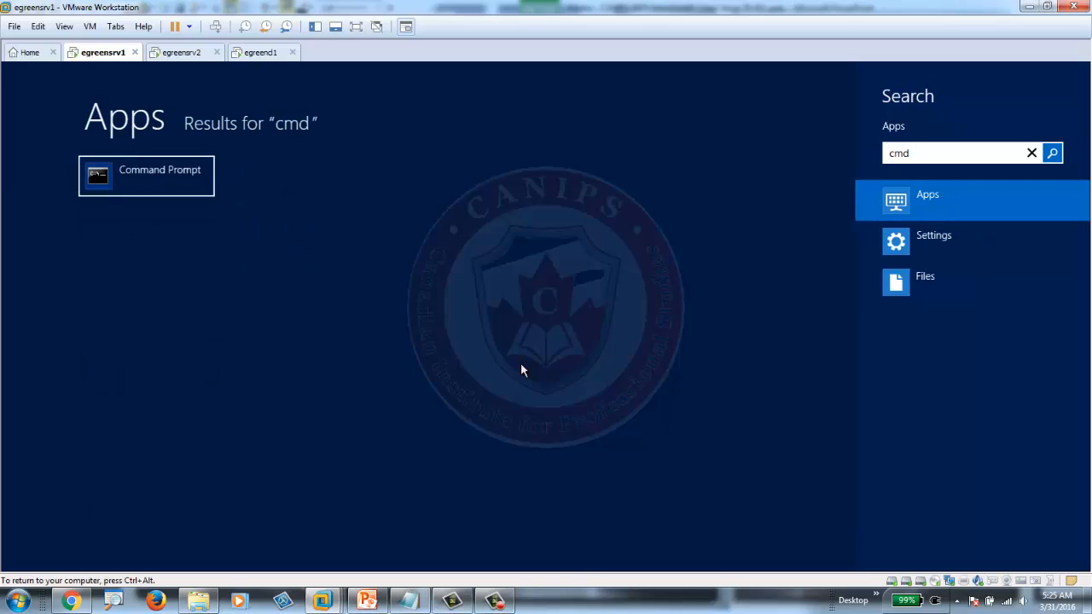
key(Return)
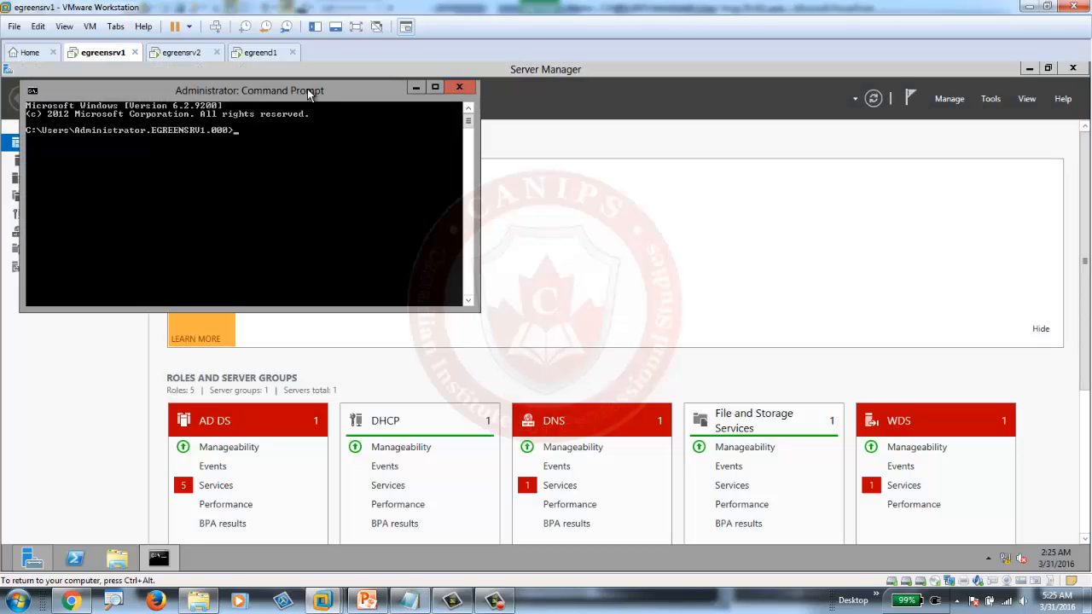
drag(308, 90, 679, 124)
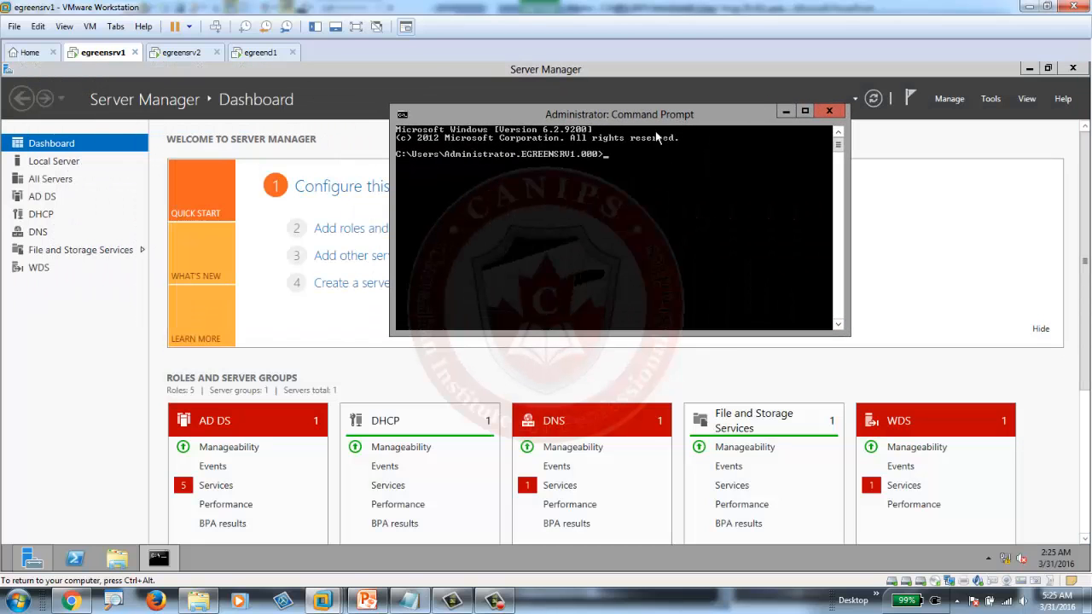
key(super+Left)
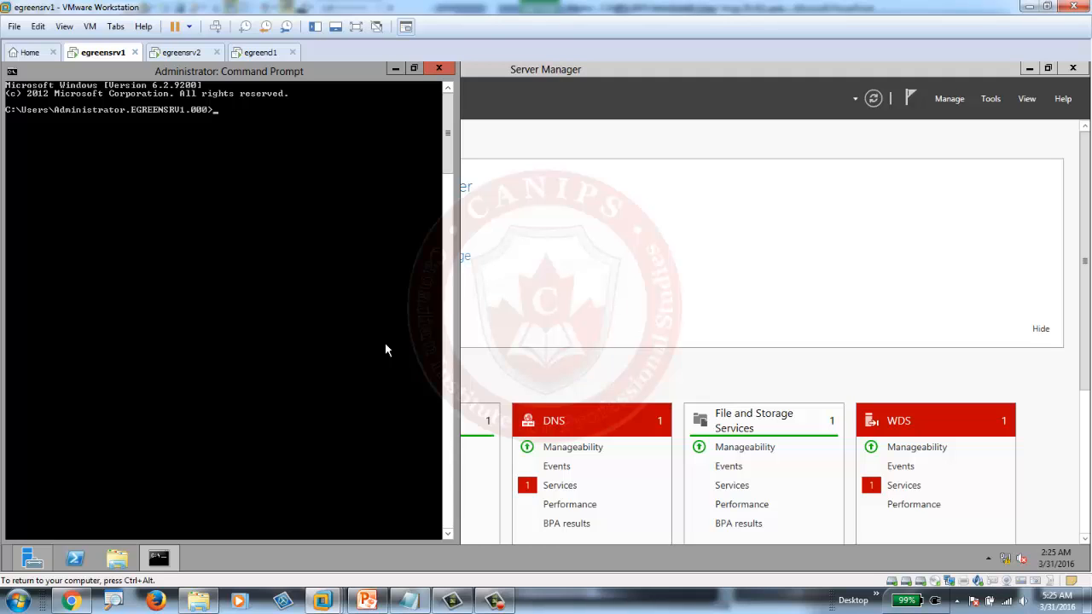
- Start ntdsutil, list its commands with ?, and set the active instance to ntds
text(ntdsutil)
key(Return)
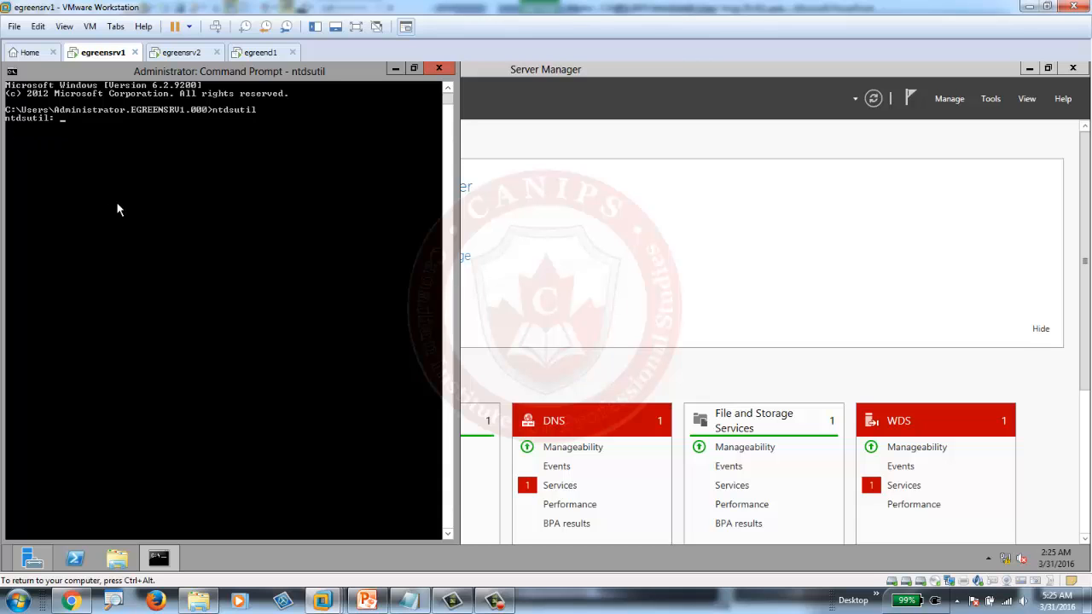
text(?)
key(Return)
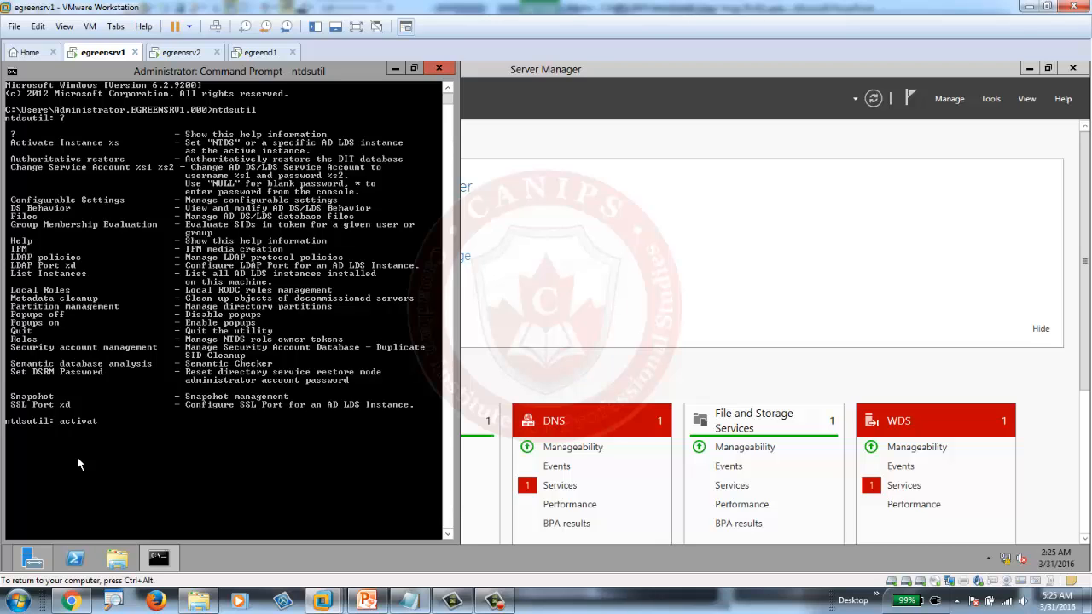
text(activate instanc)
text(e ntds)
key(Return)
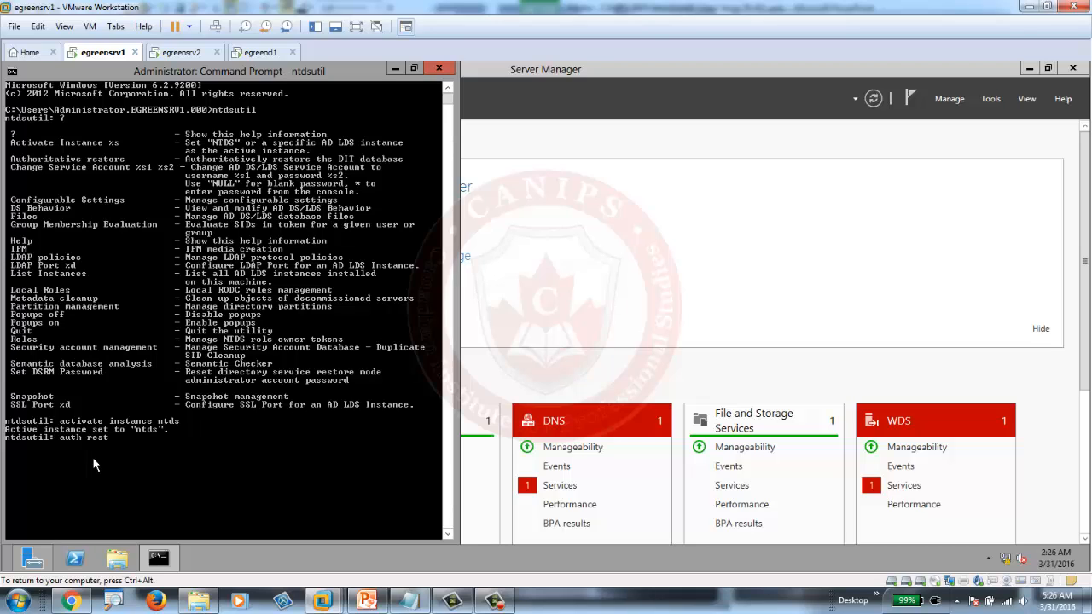
- Enter ntdsutil's authoritative restore mode and list its available commands
key(Return)
text(?)
key(Return)
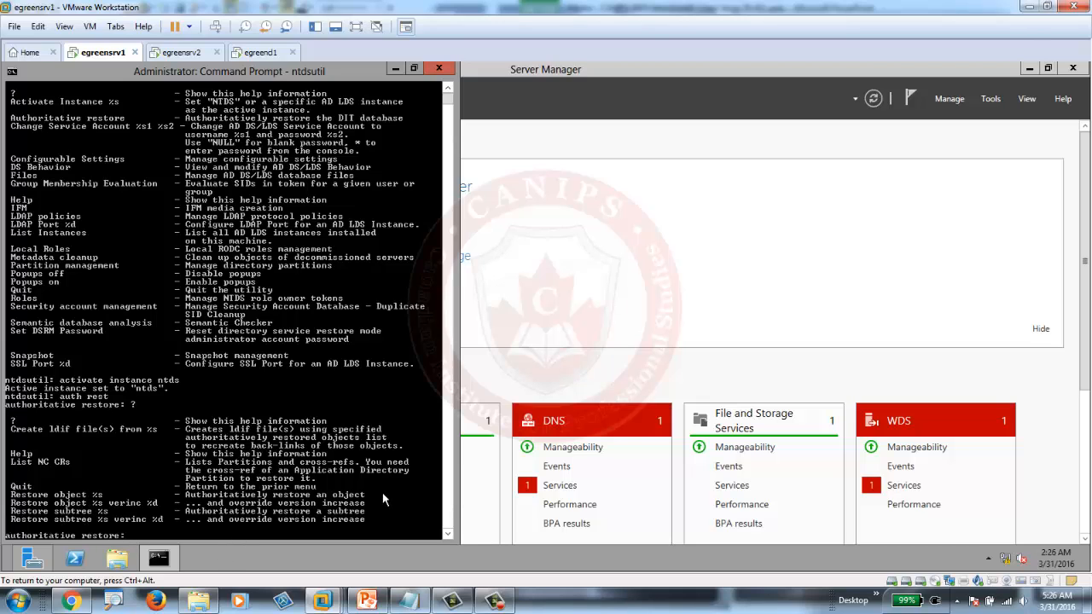
- Authoritatively restore subtree ou=toronto,dc=egreen,dc=pri, confirm it, and bring up the PowerPoint slide
text(restore)
text( subtree)
text(ou=toronto,dc=egreen)
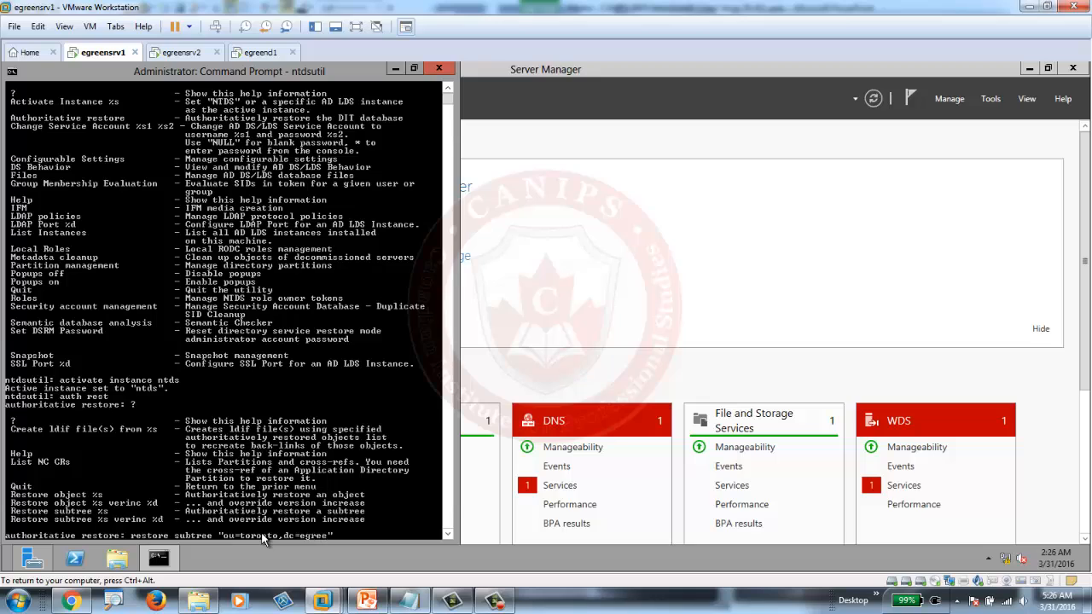
text(,dc=pri")
key(Return)
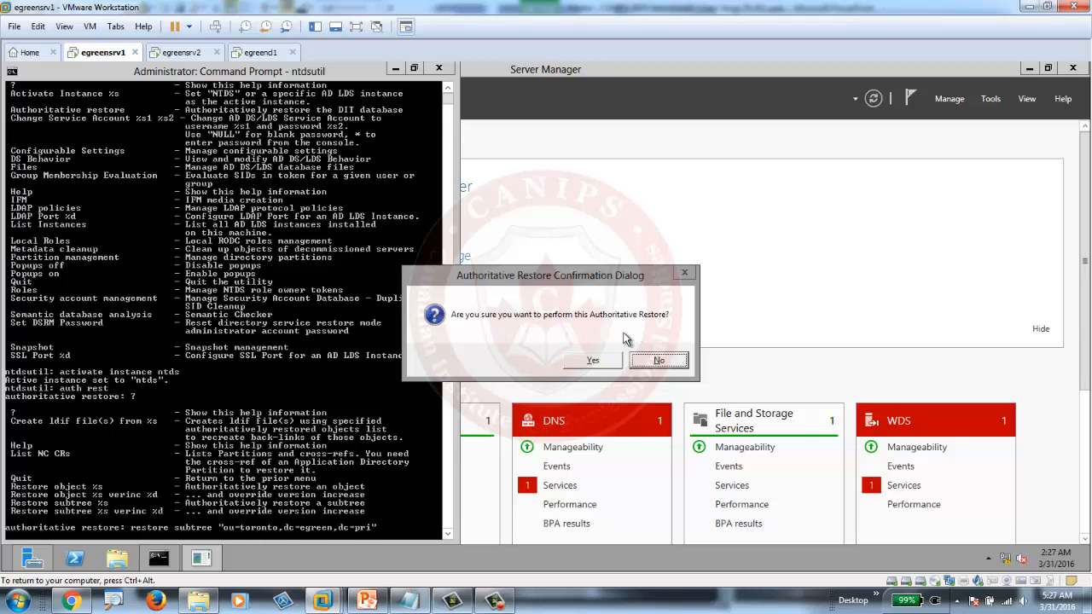
click(599, 361)
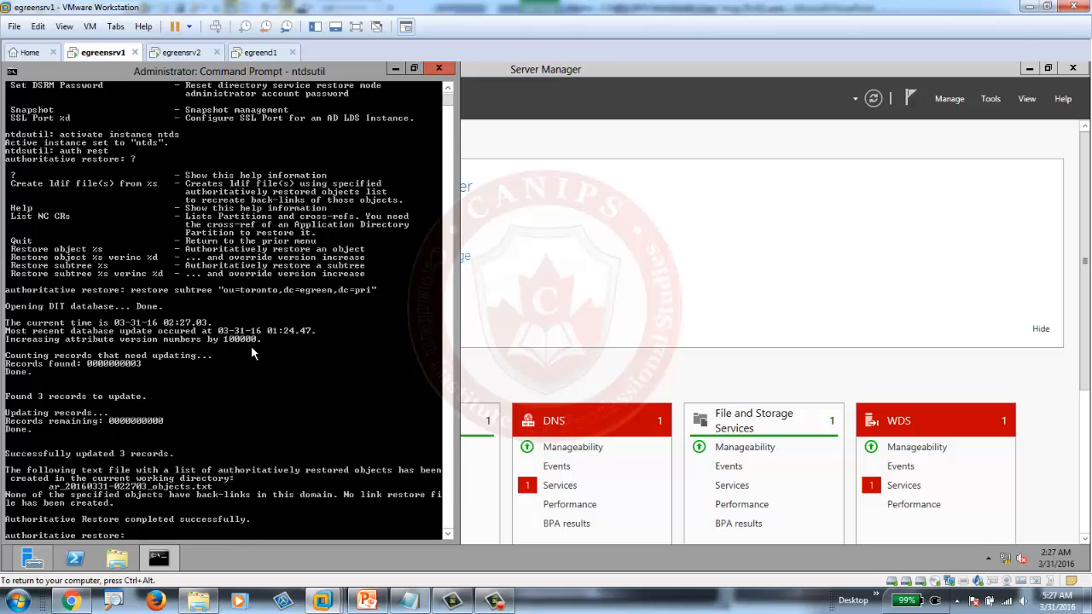
click(369, 600)
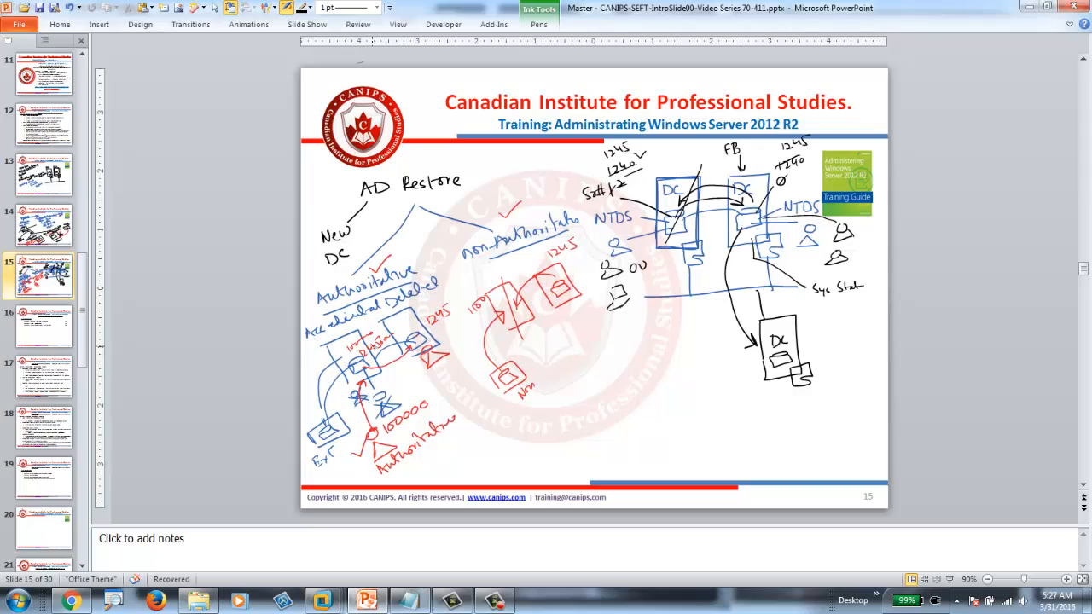
- Return from PowerPoint to the egreensrv1 virtual machine console in VMware Workstation
click(325, 601)
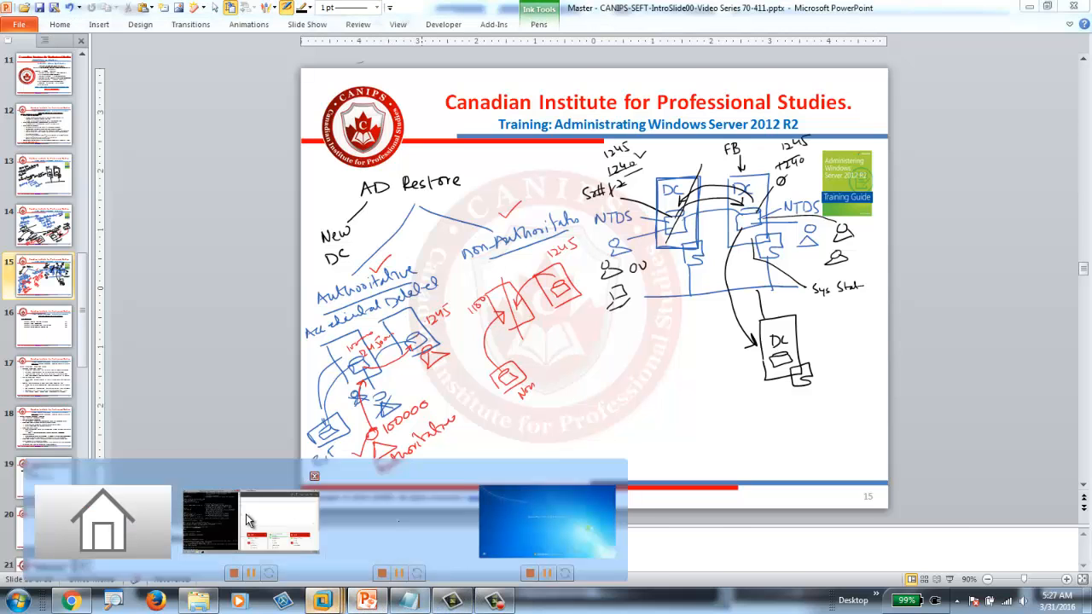
click(251, 519)
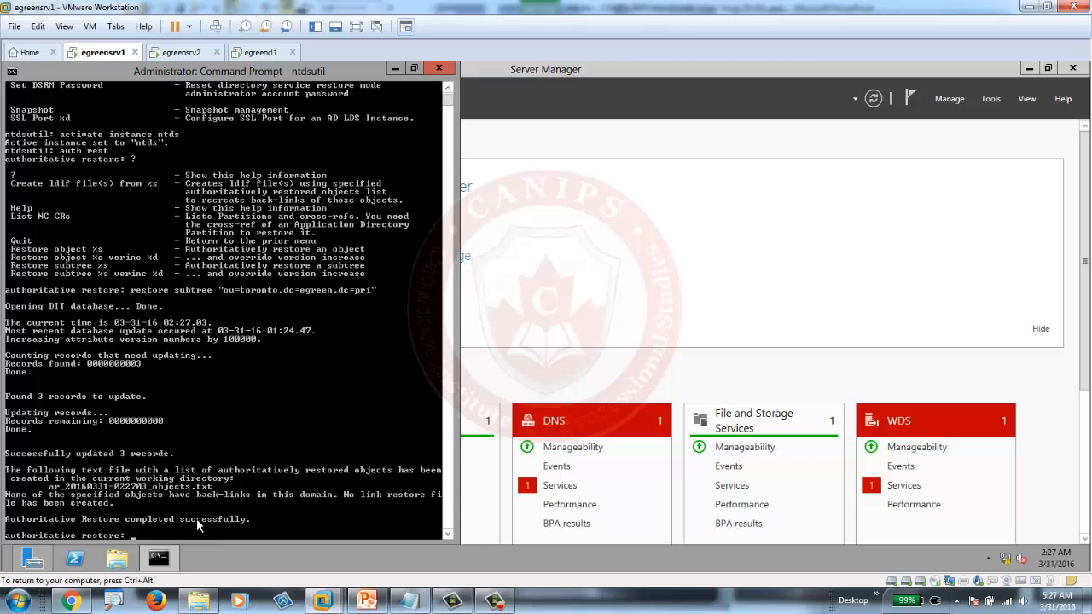
- Quit authoritative restore and then ntdsutil to get back to the command prompt
text(quit)
key(Return)
text(quit)
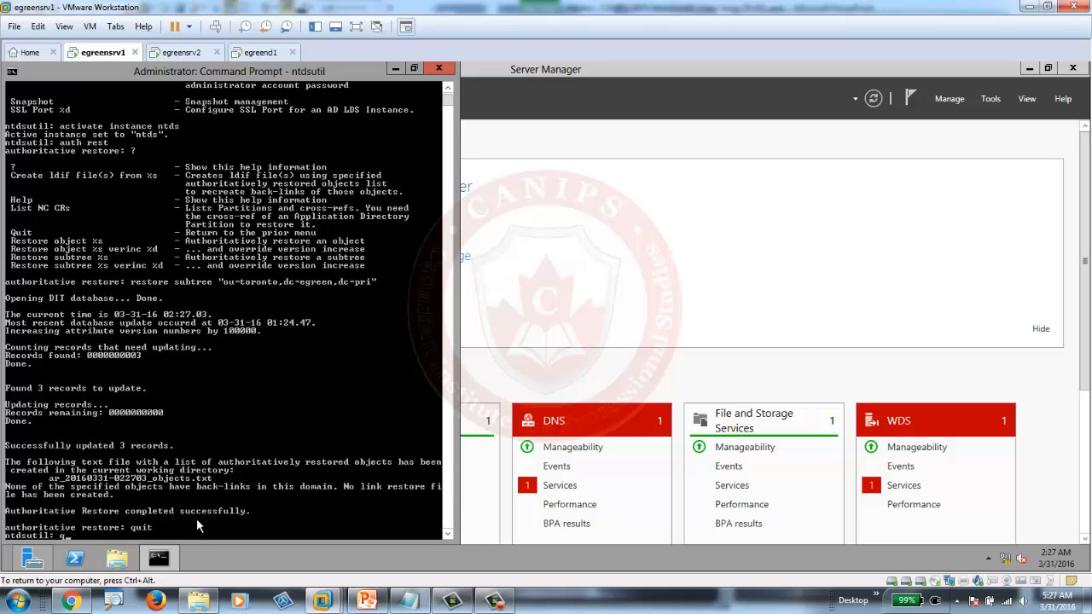
key(Return)
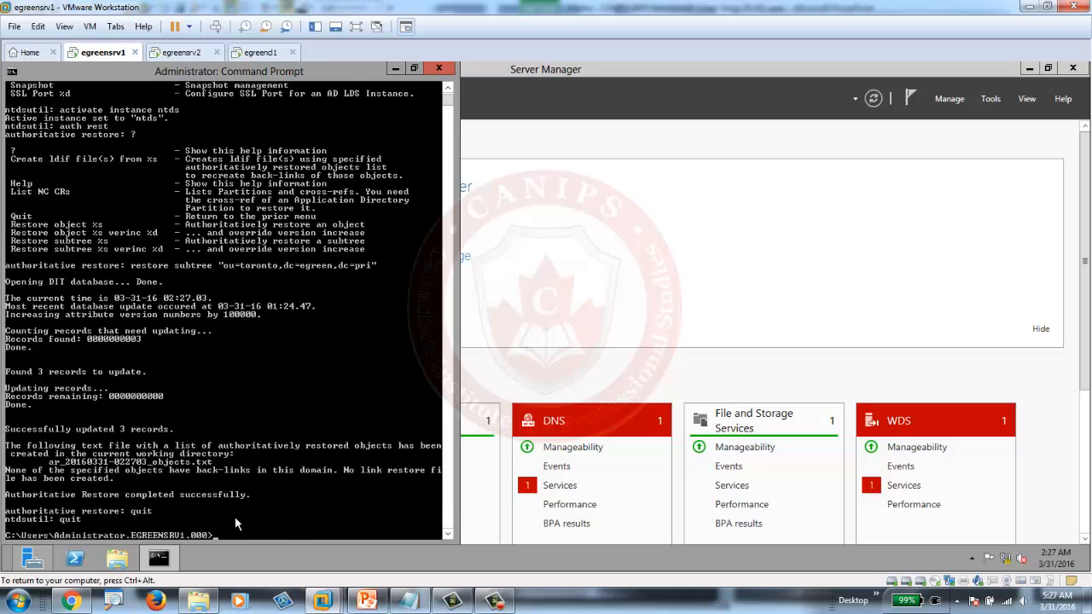
- Turn off Safe boot on msconfig's Boot tab, save, and restart the server
text(msconfig)
key(Return)
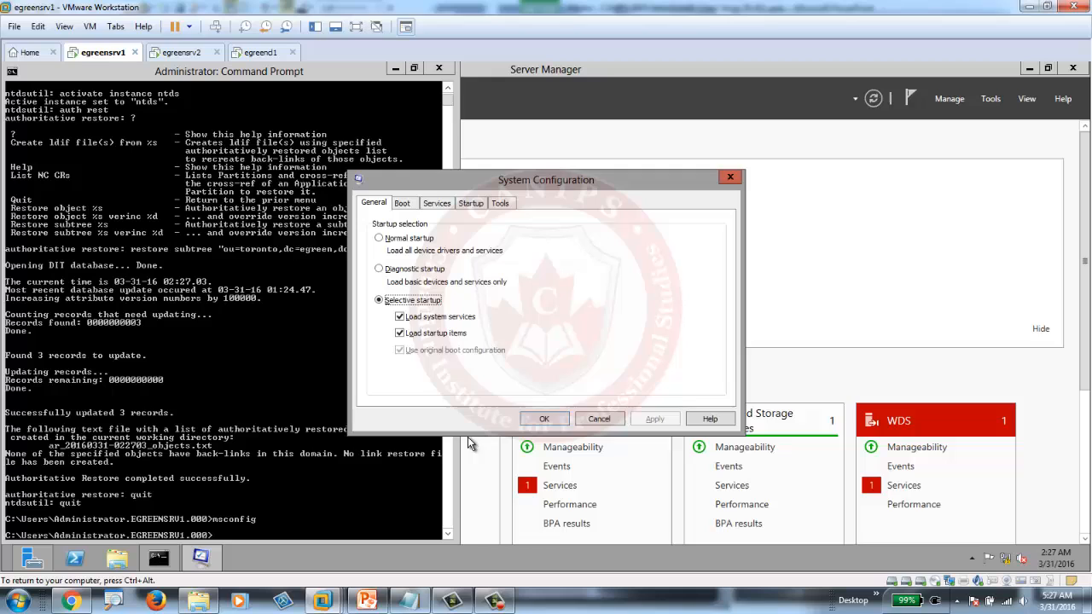
click(410, 207)
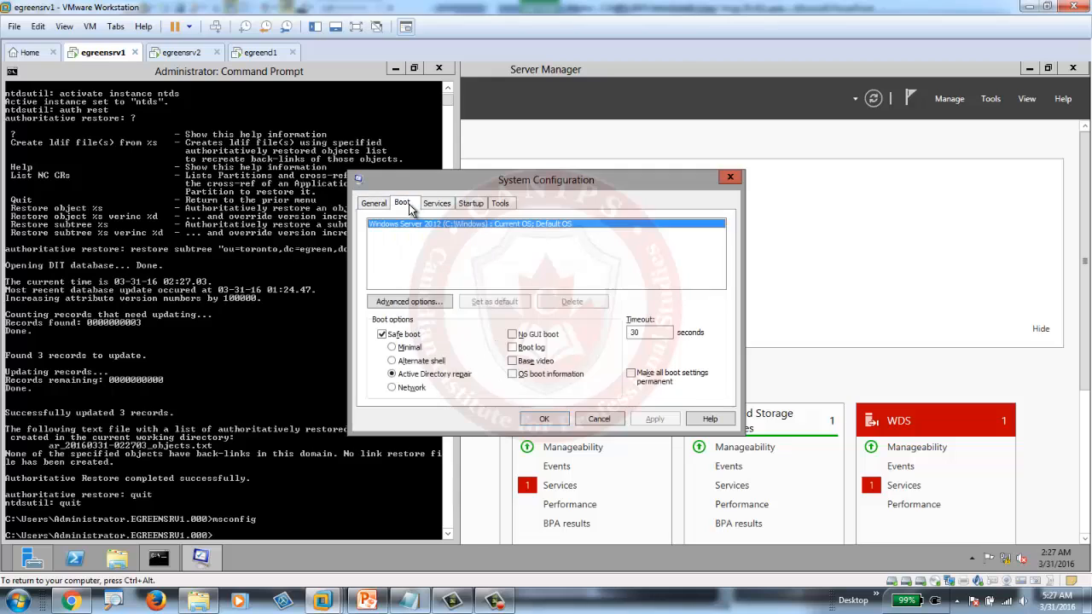
click(381, 334)
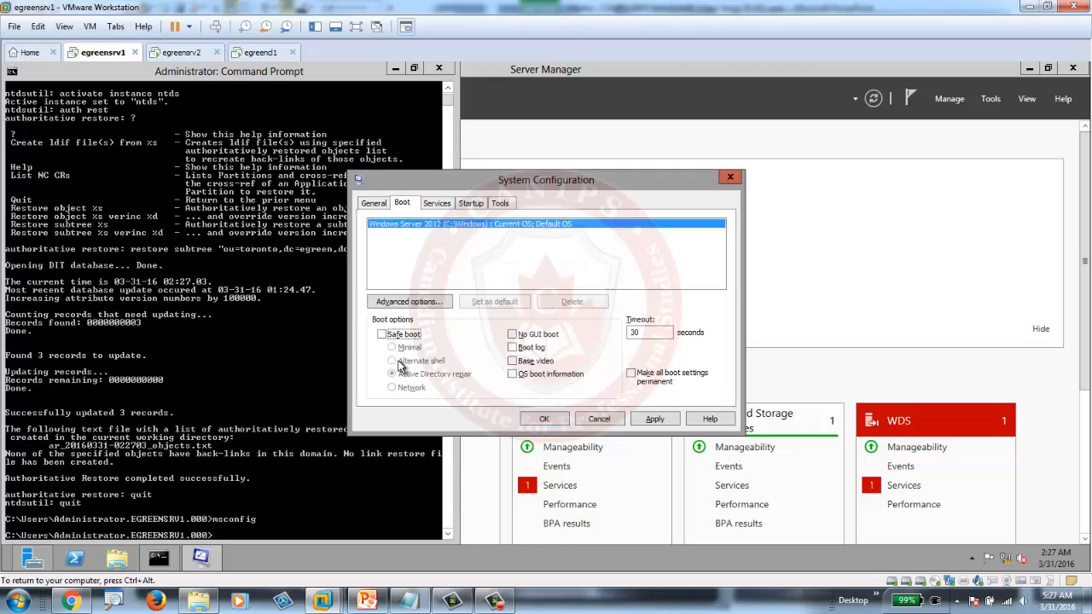
click(542, 421)
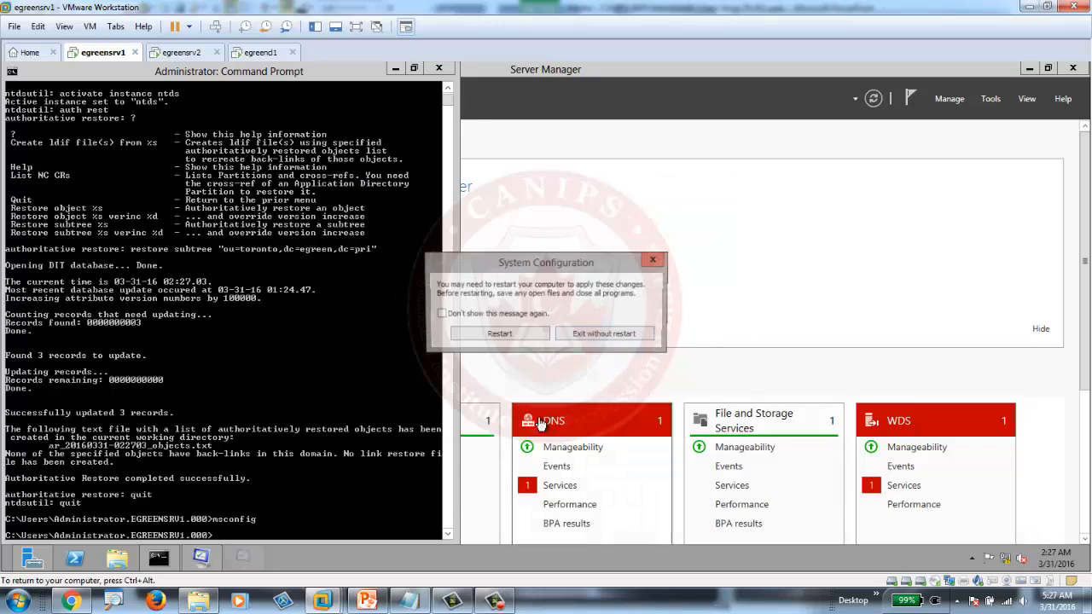
click(502, 334)
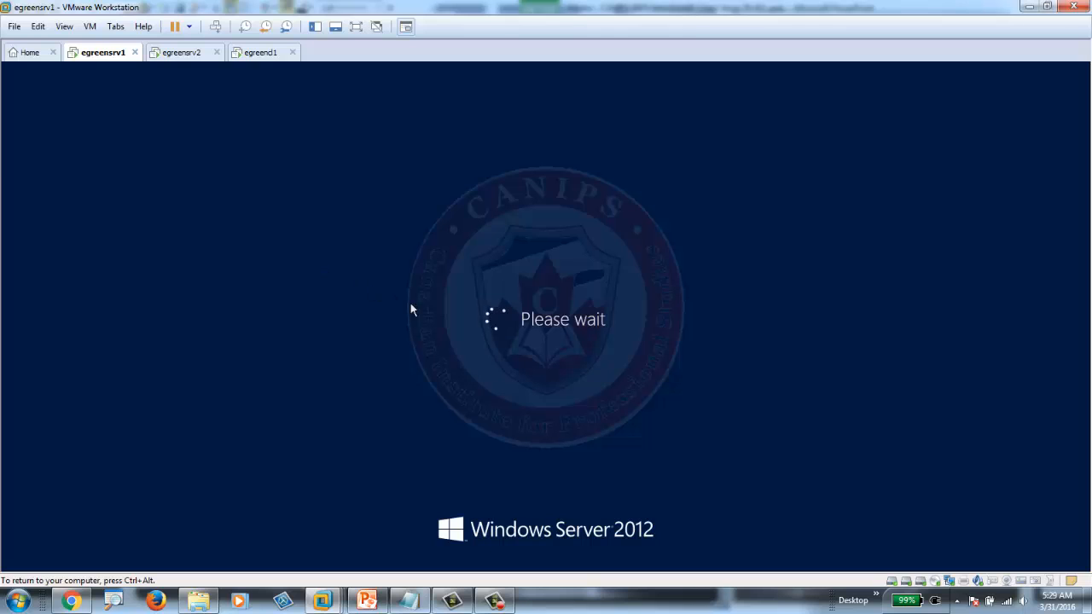
- After the normal reboot, send Ctrl+Alt+Del and sign in with the Administrator password
click(495, 602)
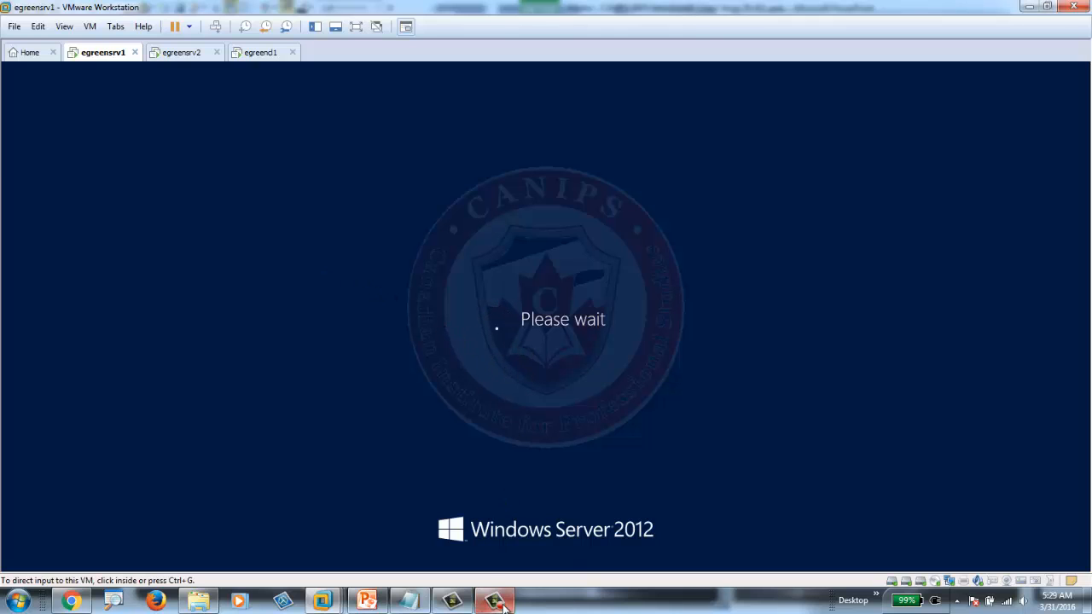
click(940, 507)
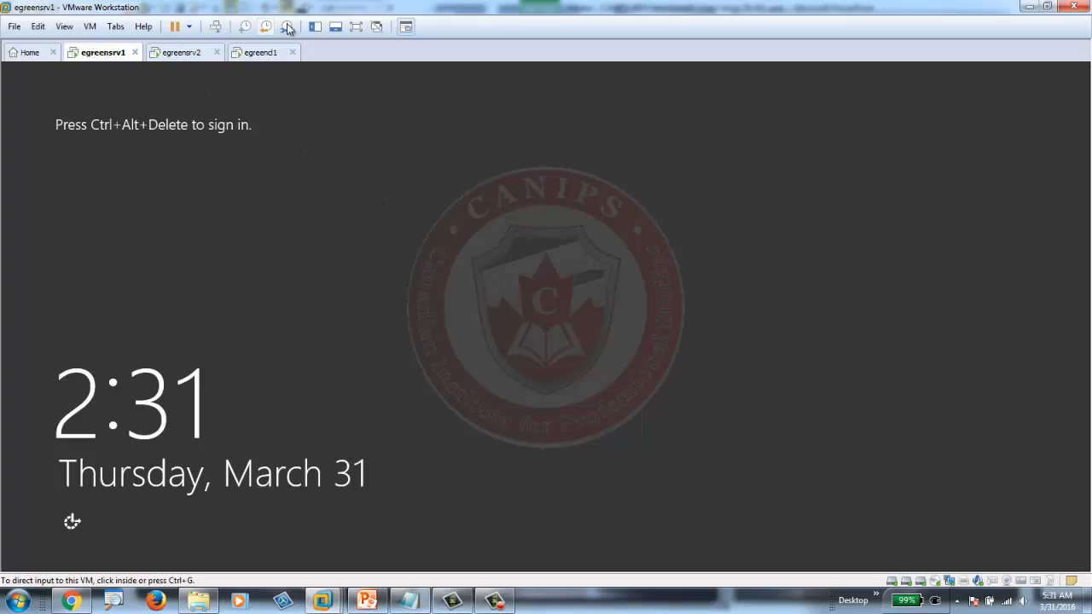
click(215, 26)
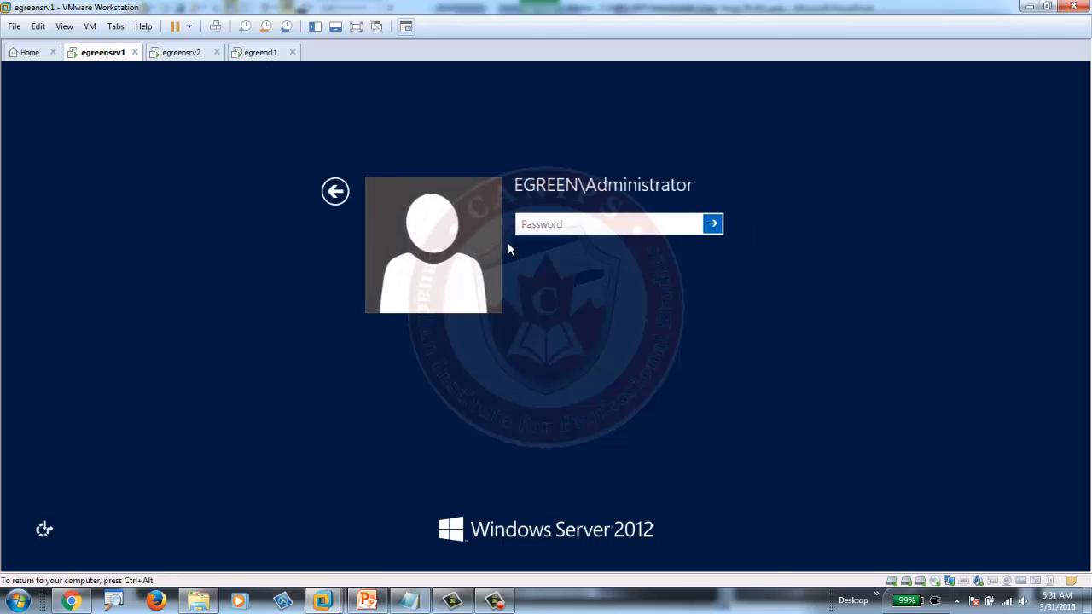
click(580, 227)
text(••••••••••)
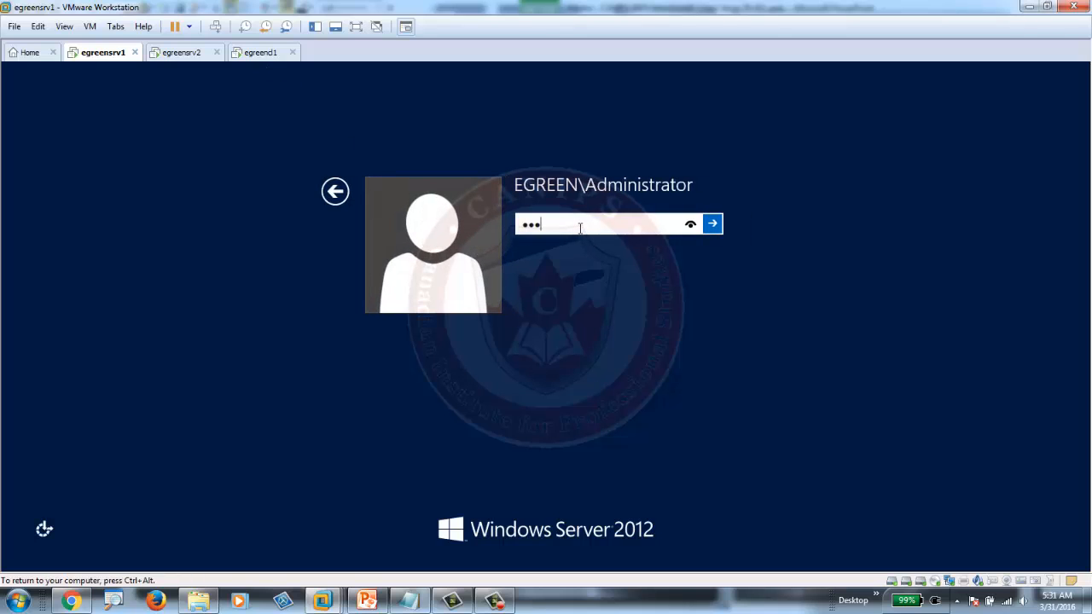
key(Return)
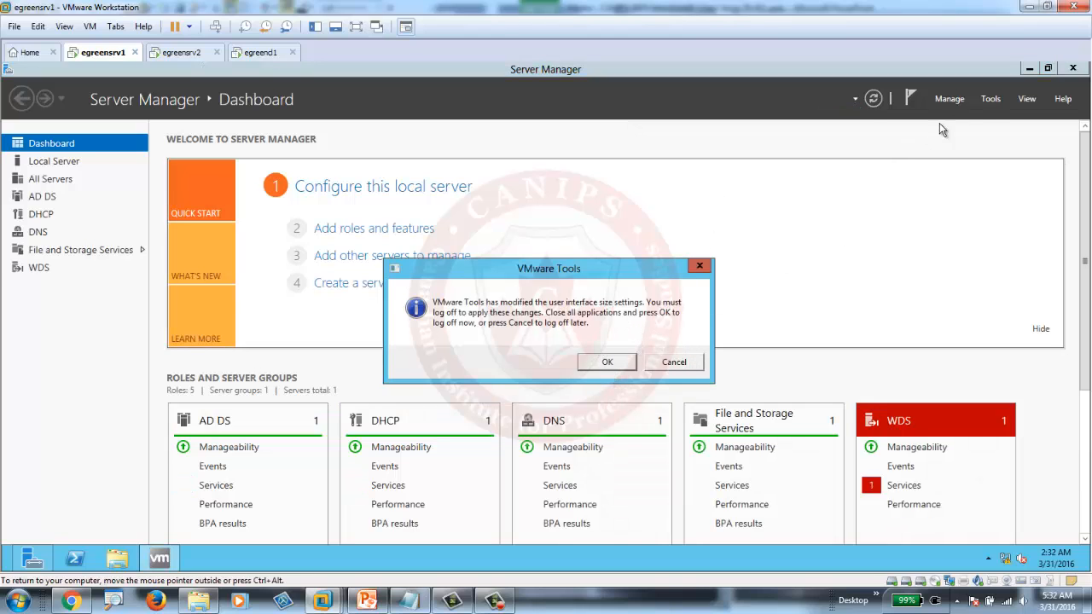
- Open Active Directory Users and Computers and browse egreen.pri to the Toronto OU showing EgreenUser1 and EgreenUser2
click(990, 98)
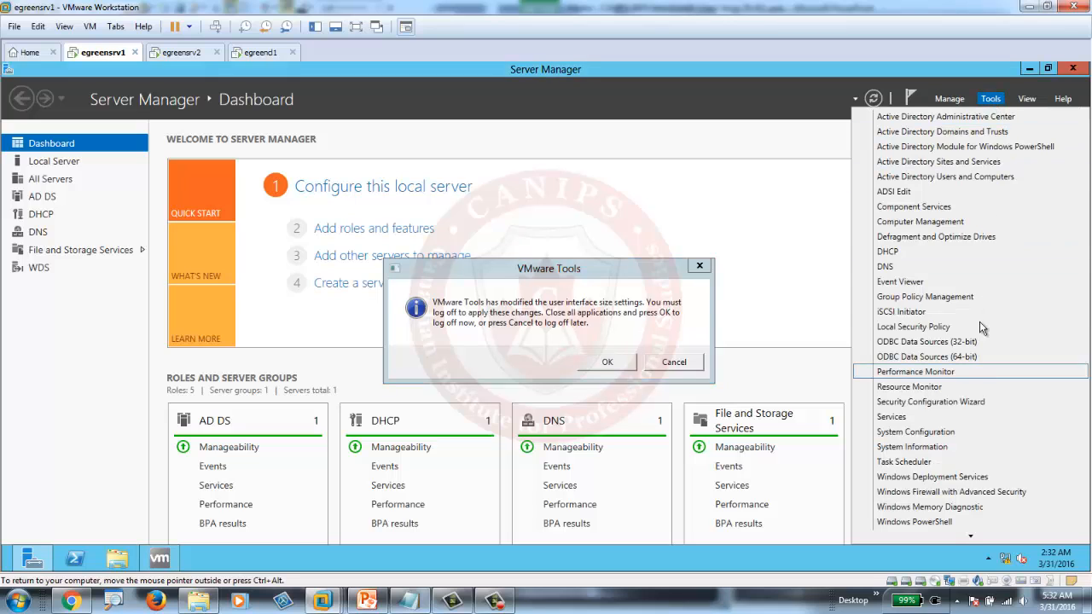
click(967, 176)
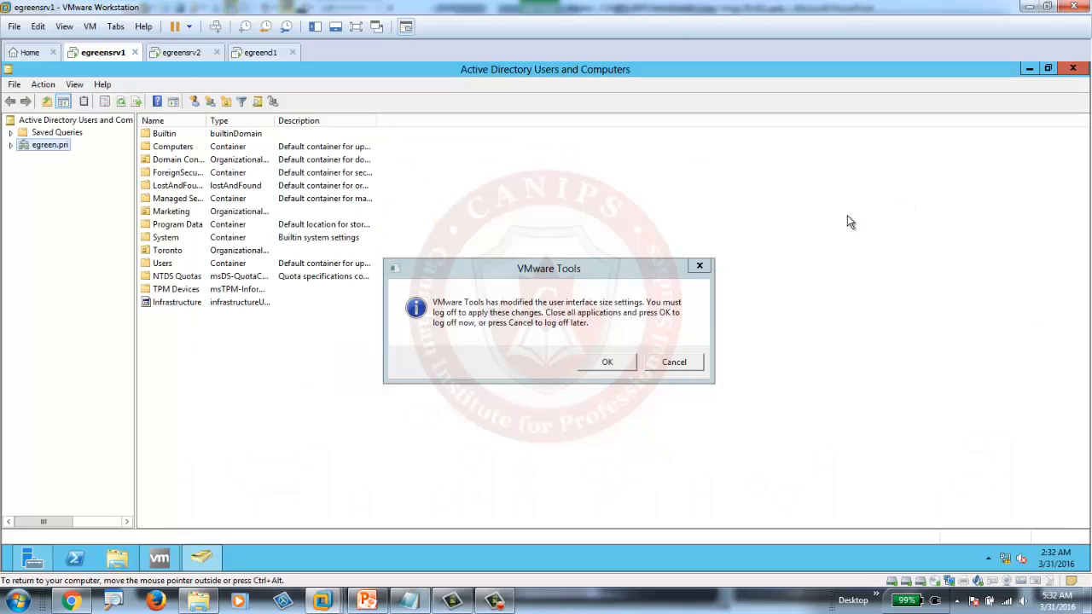
click(11, 145)
click(58, 268)
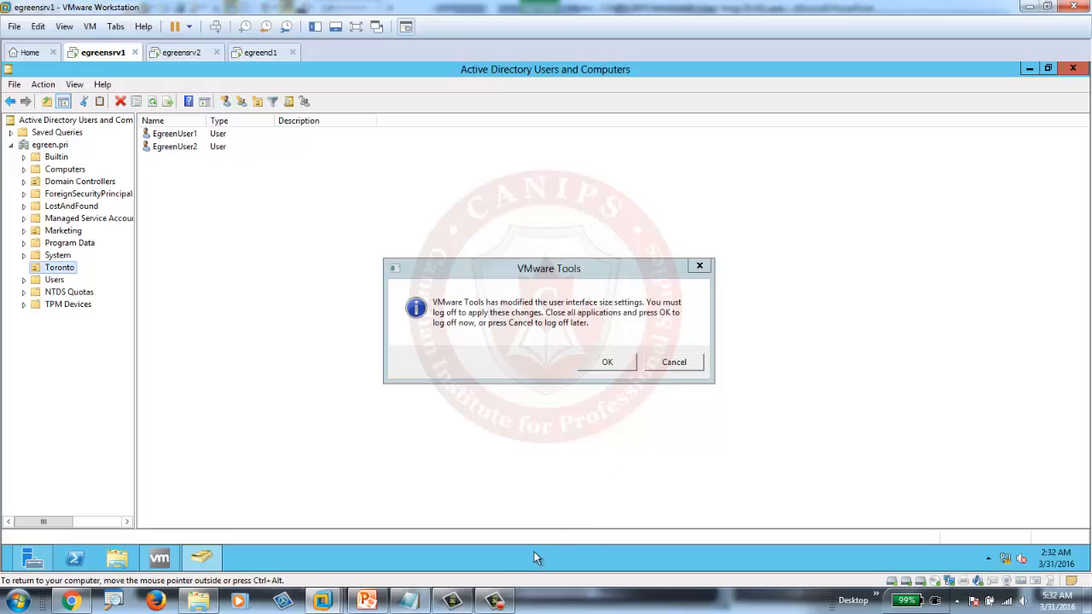
mouse_move(499, 606)
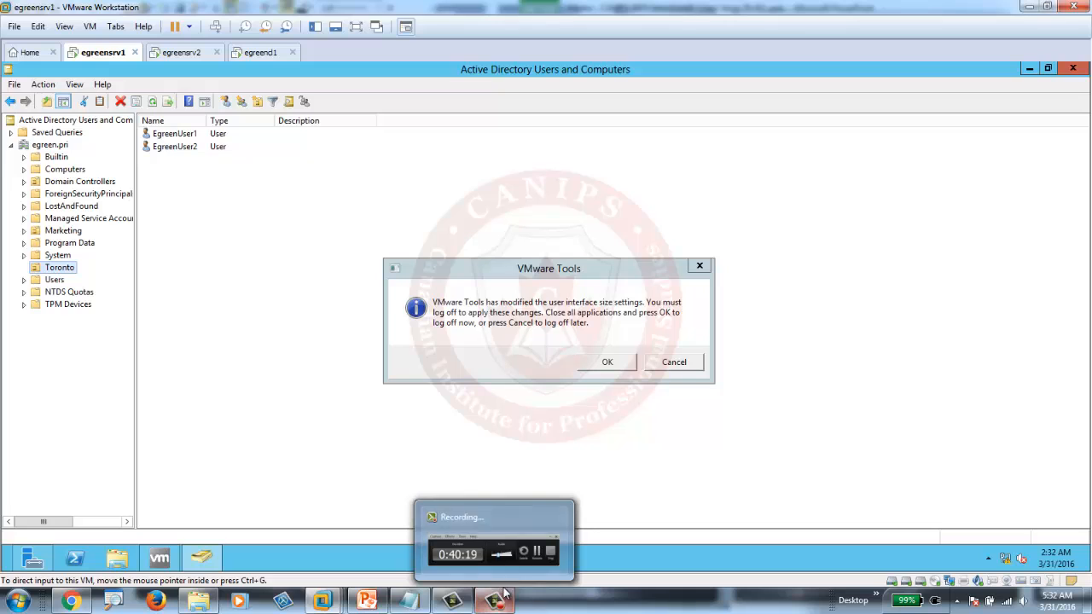
drag(585, 271, 910, 394)
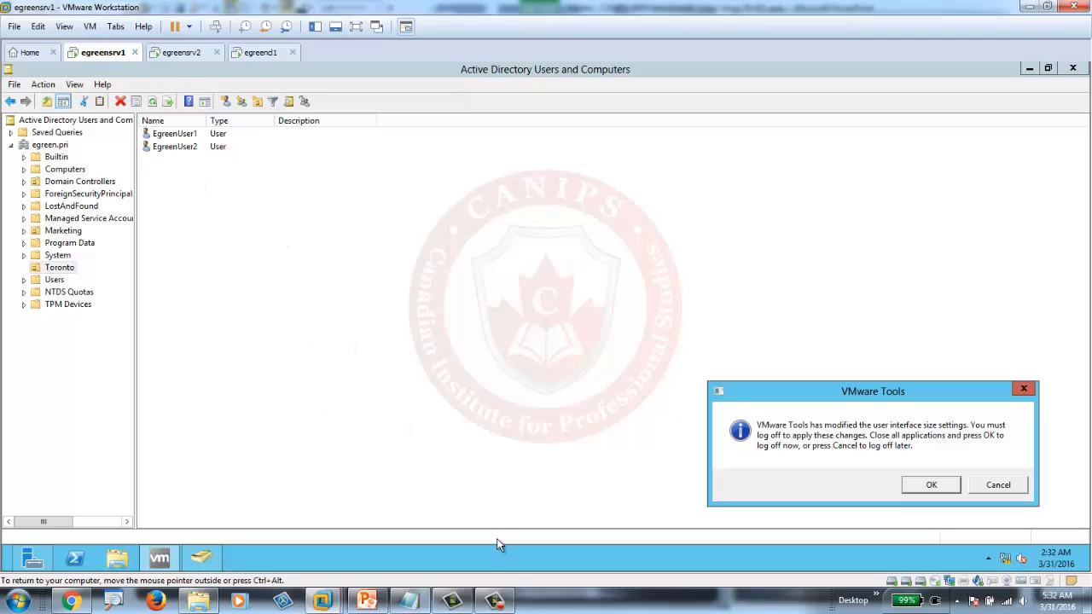
click(500, 602)
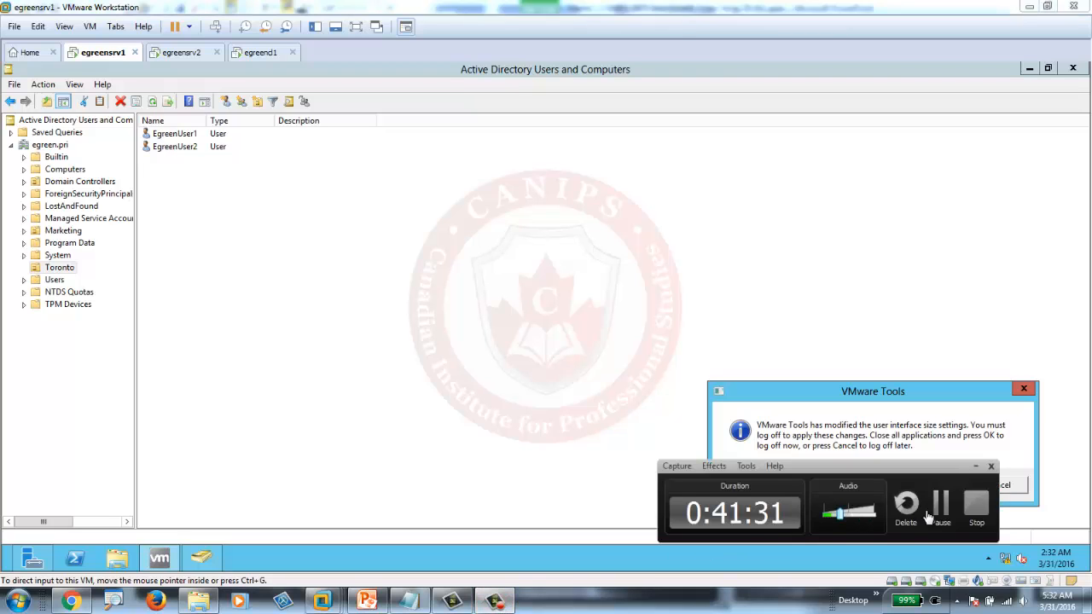